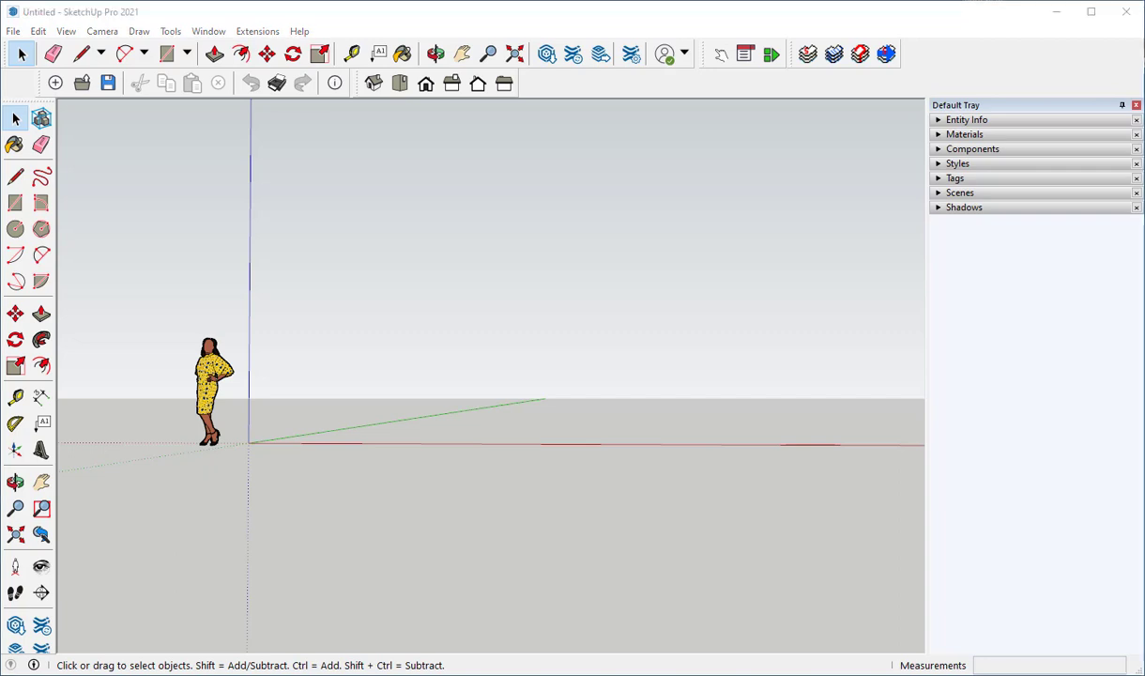
Place the imported hand-drawn bedroom floor-plan image upright beside the origin
click(372, 477)
key(s)
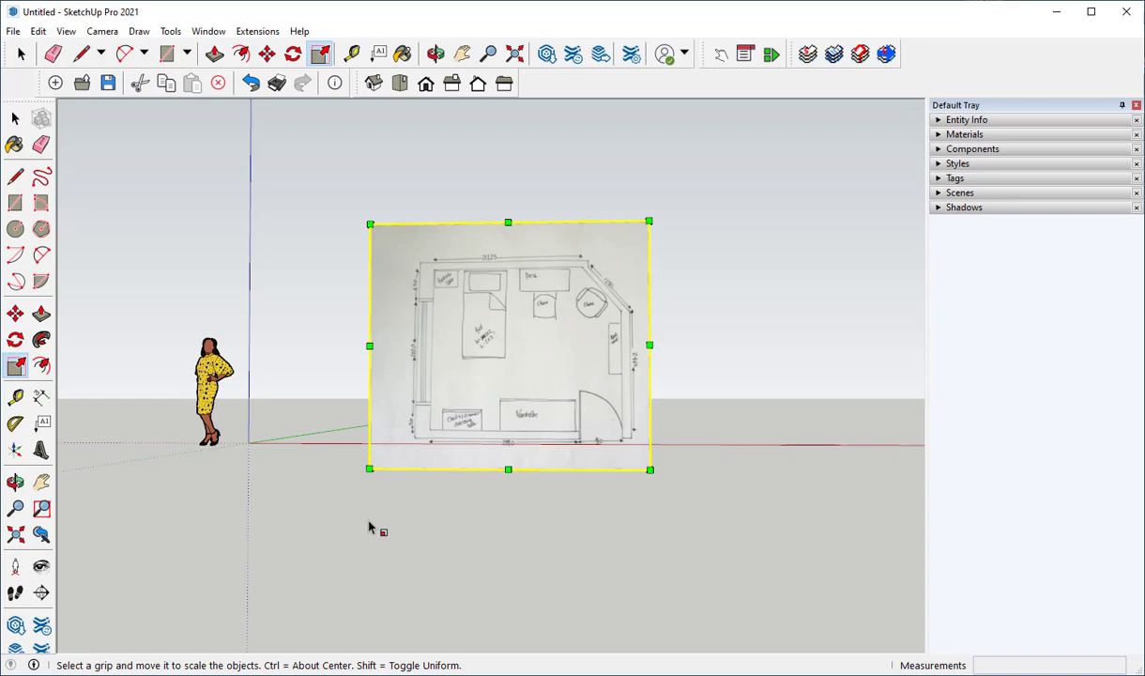
middle_drag(373, 522, 733, 436)
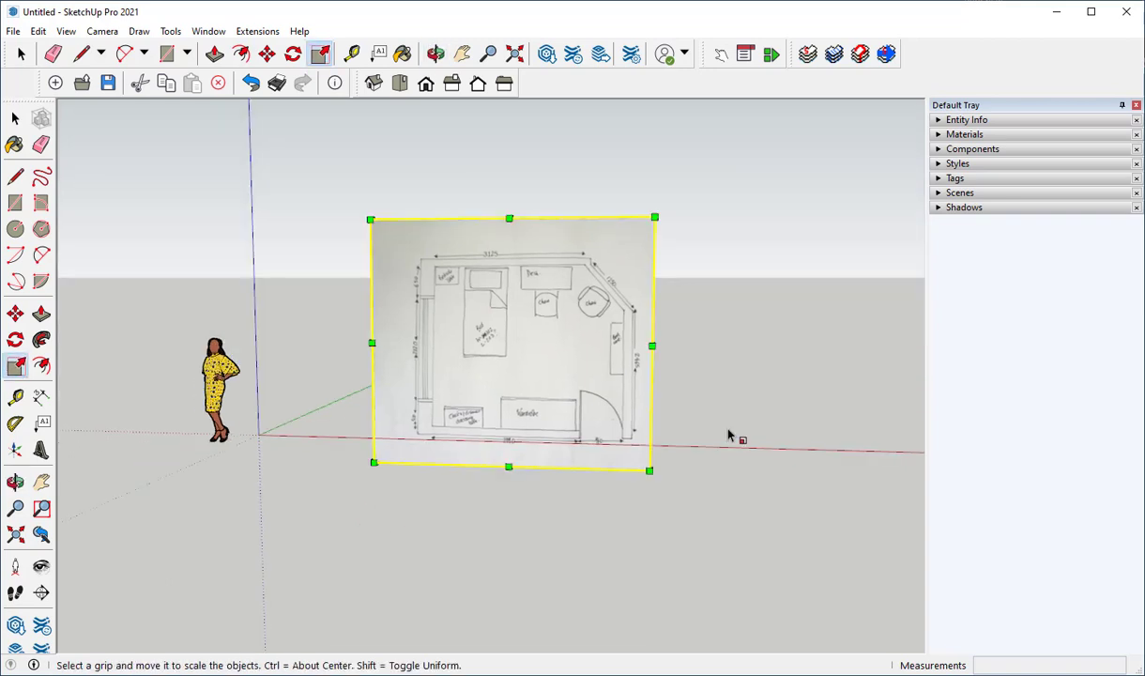
Measure across the plan's doorway and resize the whole model so it spans 3'
click(659, 394)
scroll(615, 437, up, 5)
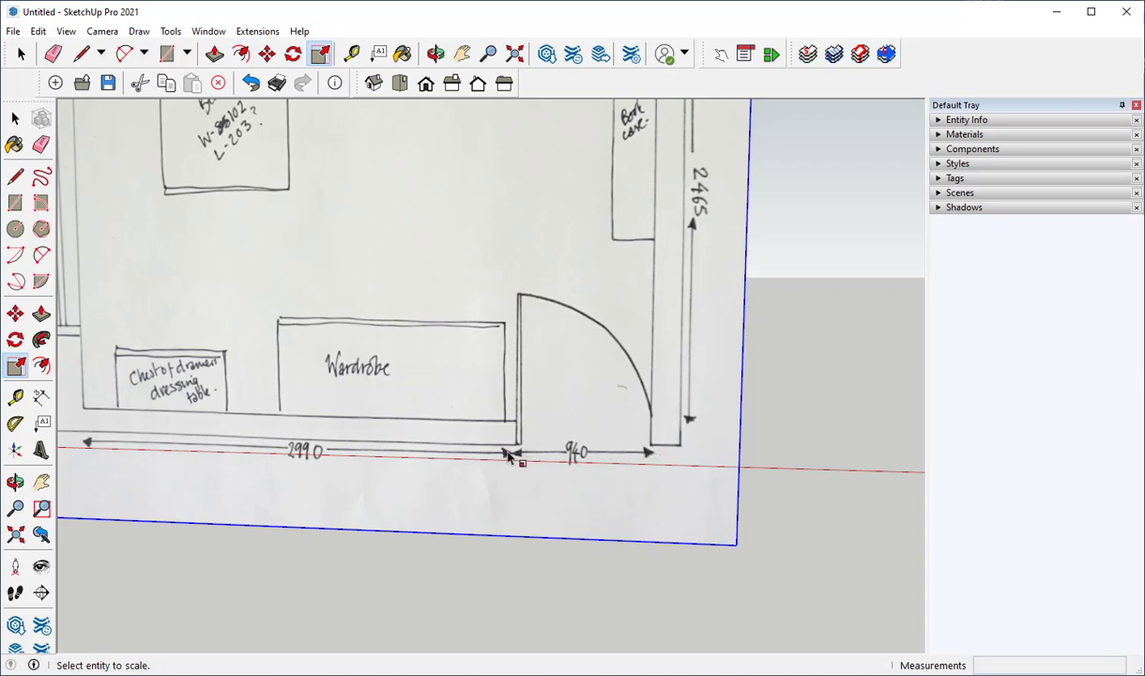
click(15, 396)
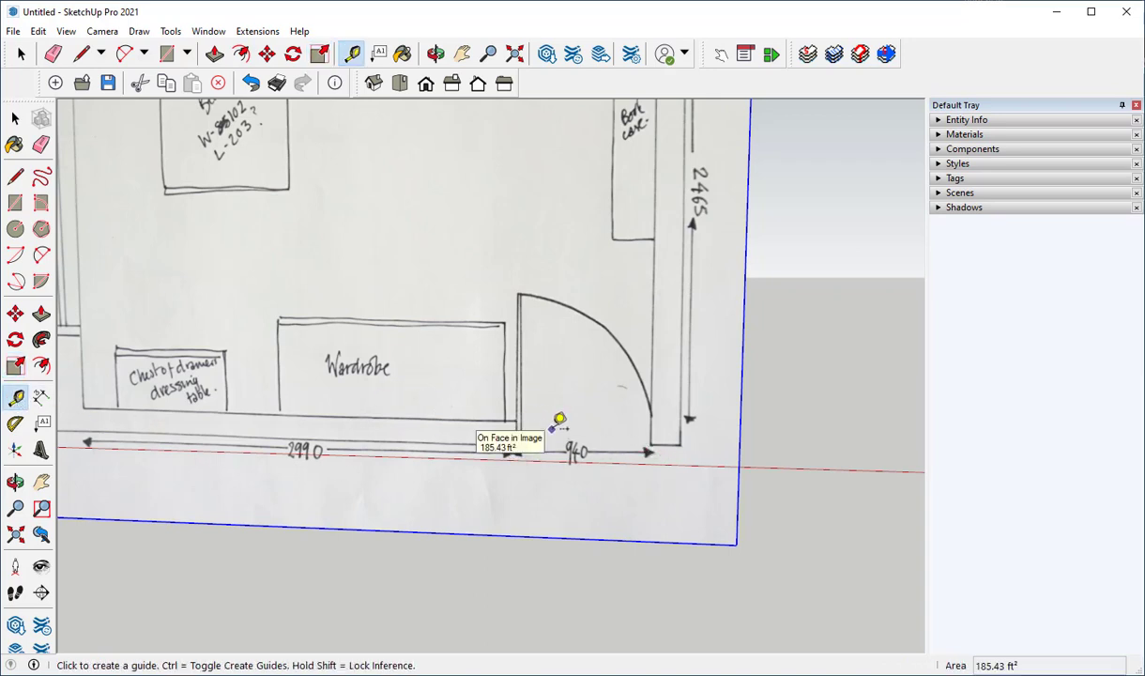
key(ctrl)
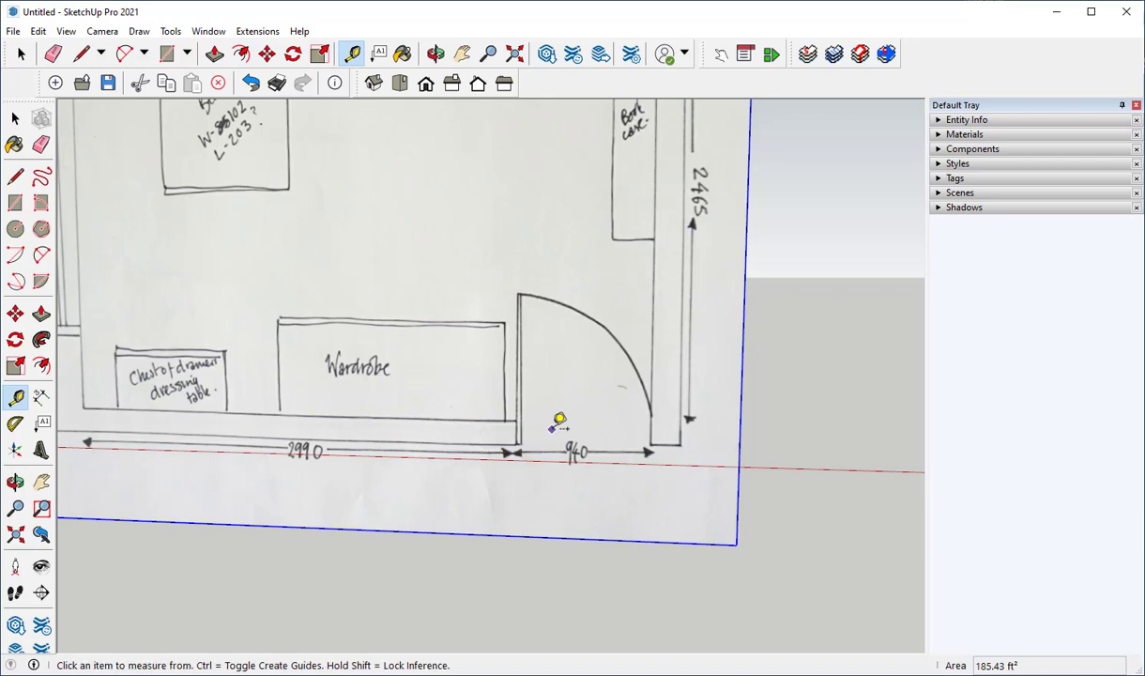
scroll(549, 422, up, 1)
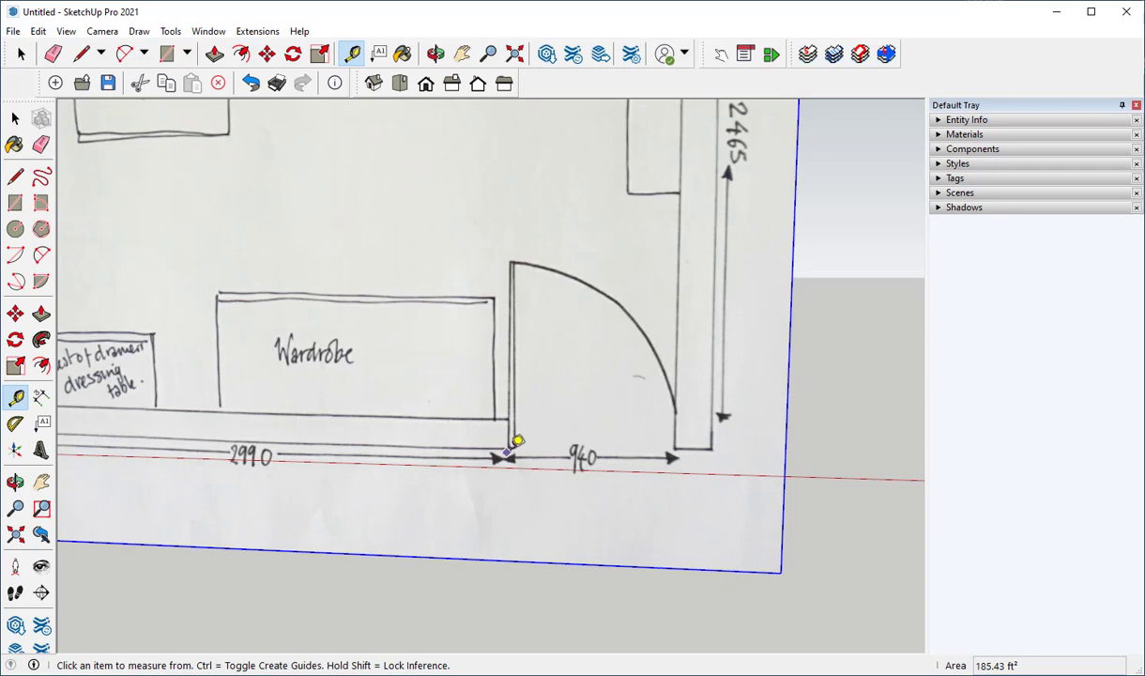
click(514, 446)
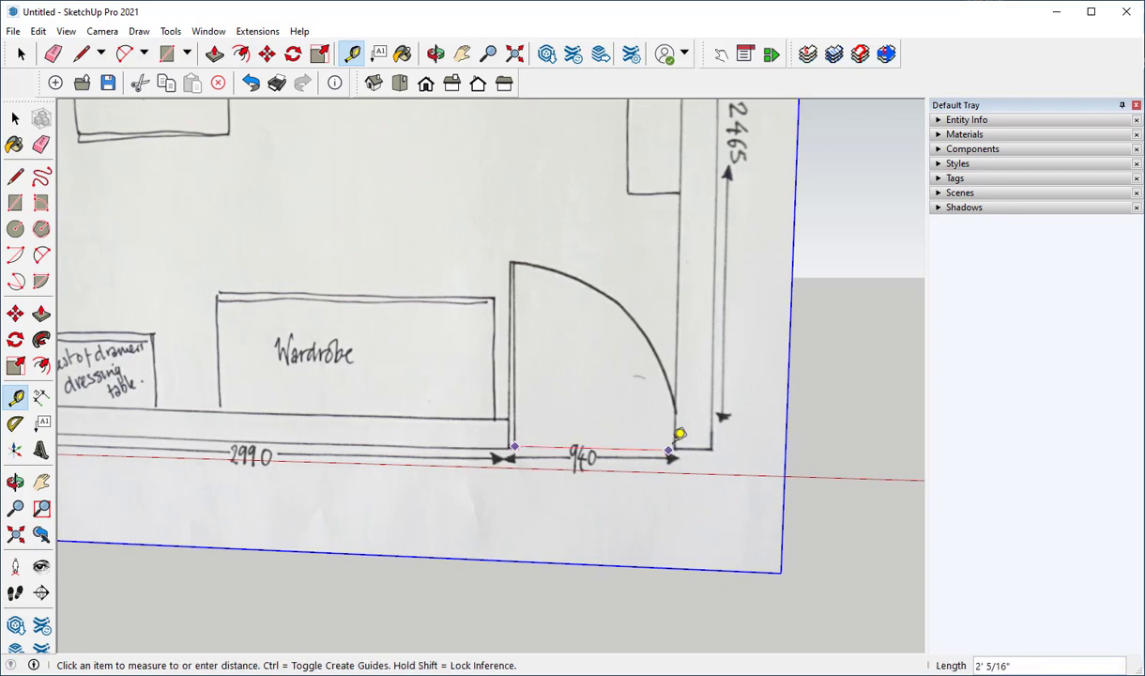
click(674, 450)
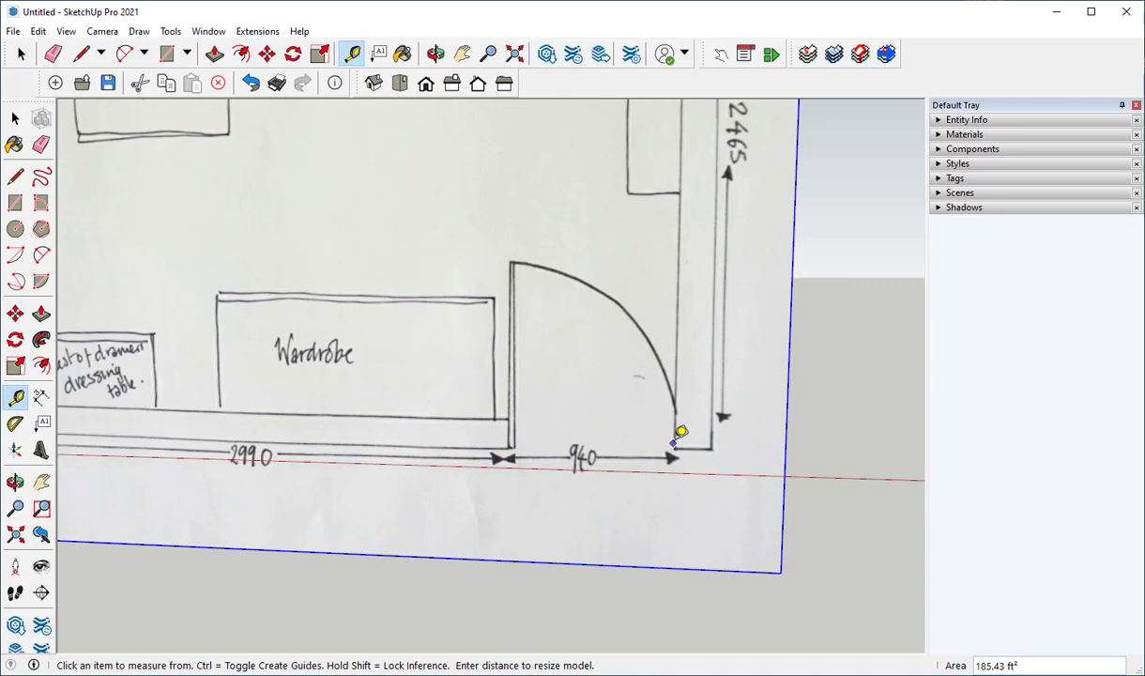
text(3)
key(Return)
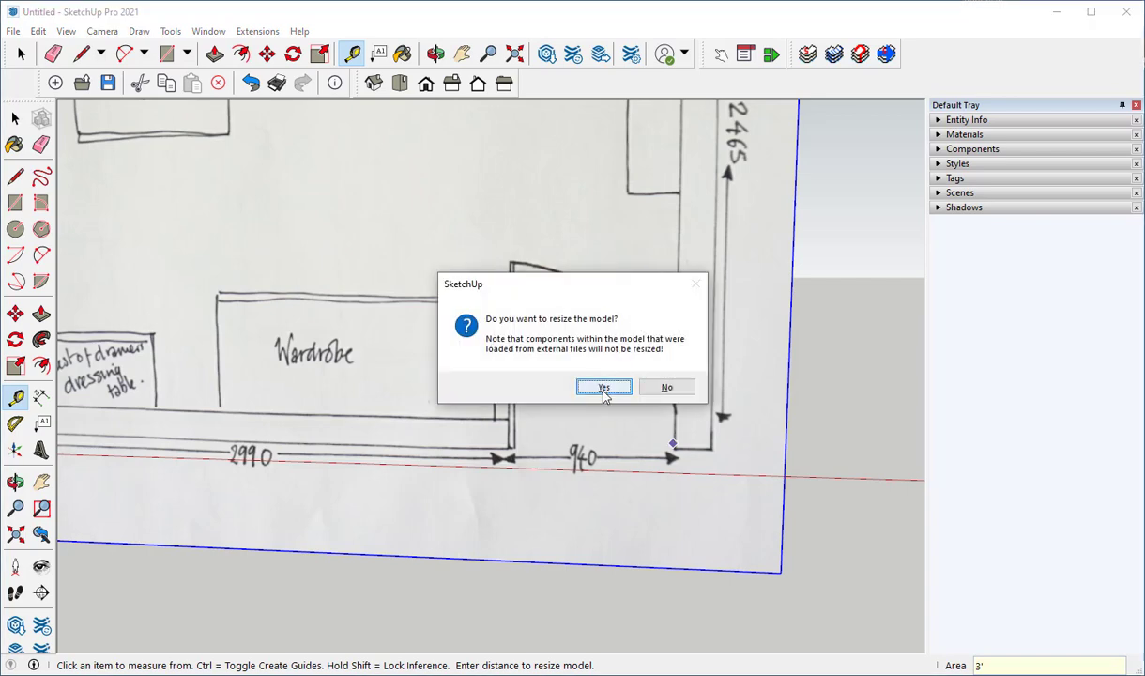
click(603, 386)
scroll(511, 315, down, 6)
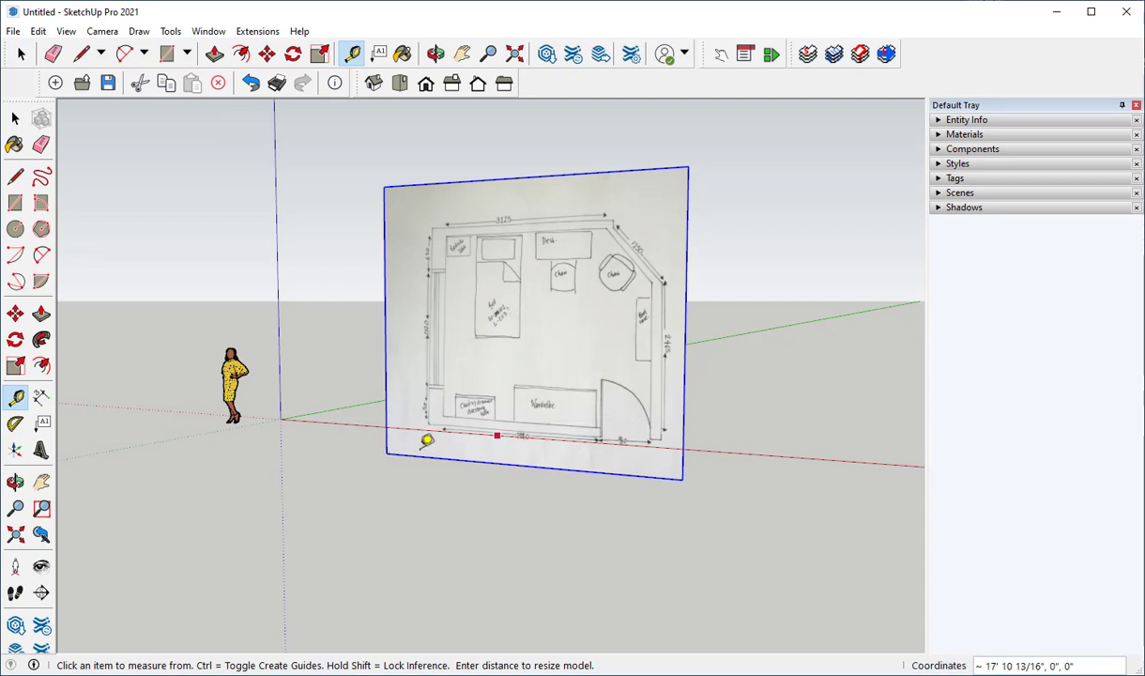
Rotate the floor-plan image 90° about its bottom edge so it lies flat
click(15, 340)
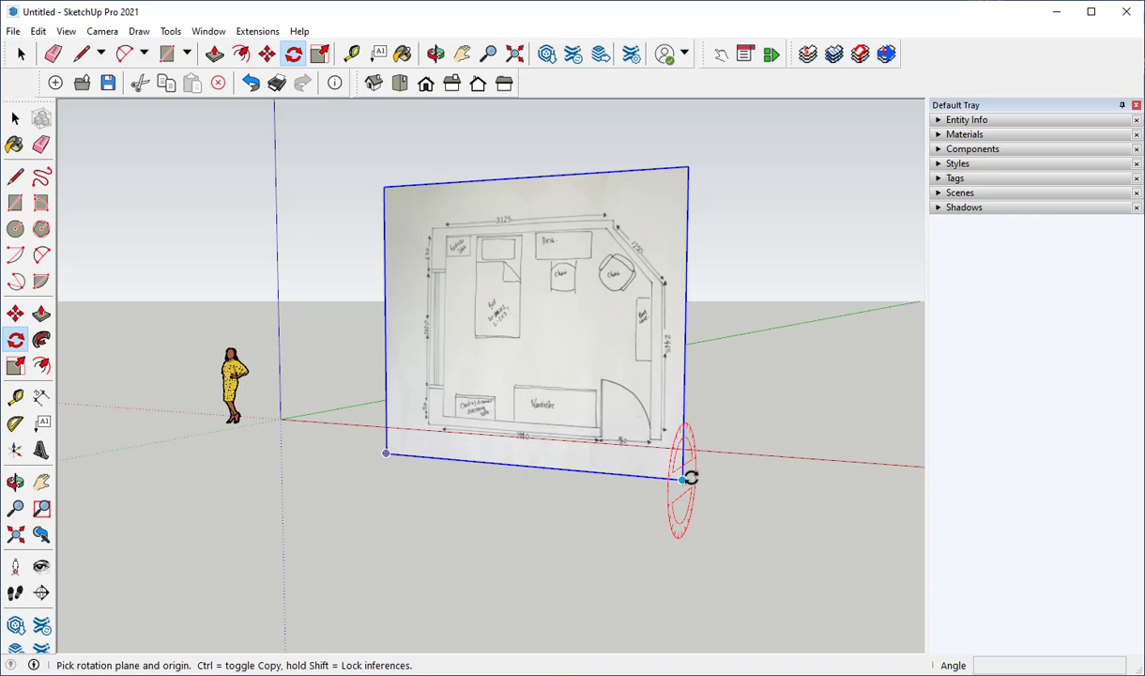
click(683, 479)
click(688, 167)
click(818, 379)
Switch to Top view to look straight down on the flattened plan
middle_drag(357, 503, 494, 586)
scroll(537, 500, up, 4)
middle_drag(452, 404, 382, 439)
key(space)
click(400, 85)
Trace the top, diagonal, right, bottom and left outer walls into one closed floor face
click(15, 176)
scroll(347, 239, up, 3)
scroll(345, 240, down, 1)
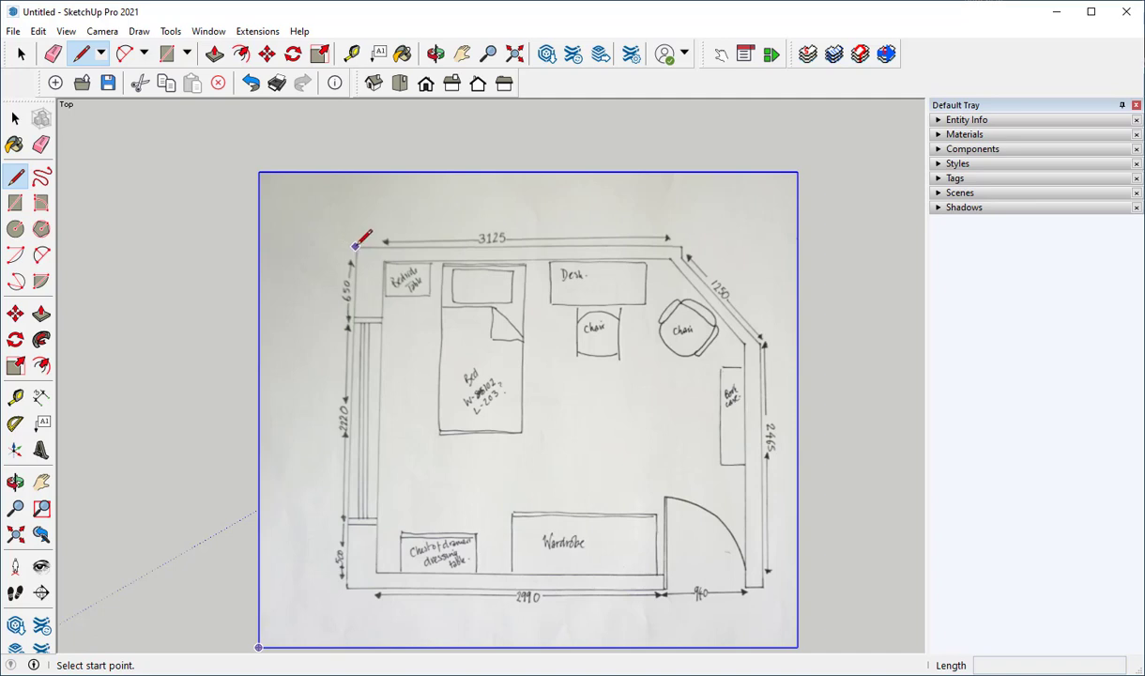
click(355, 246)
click(681, 246)
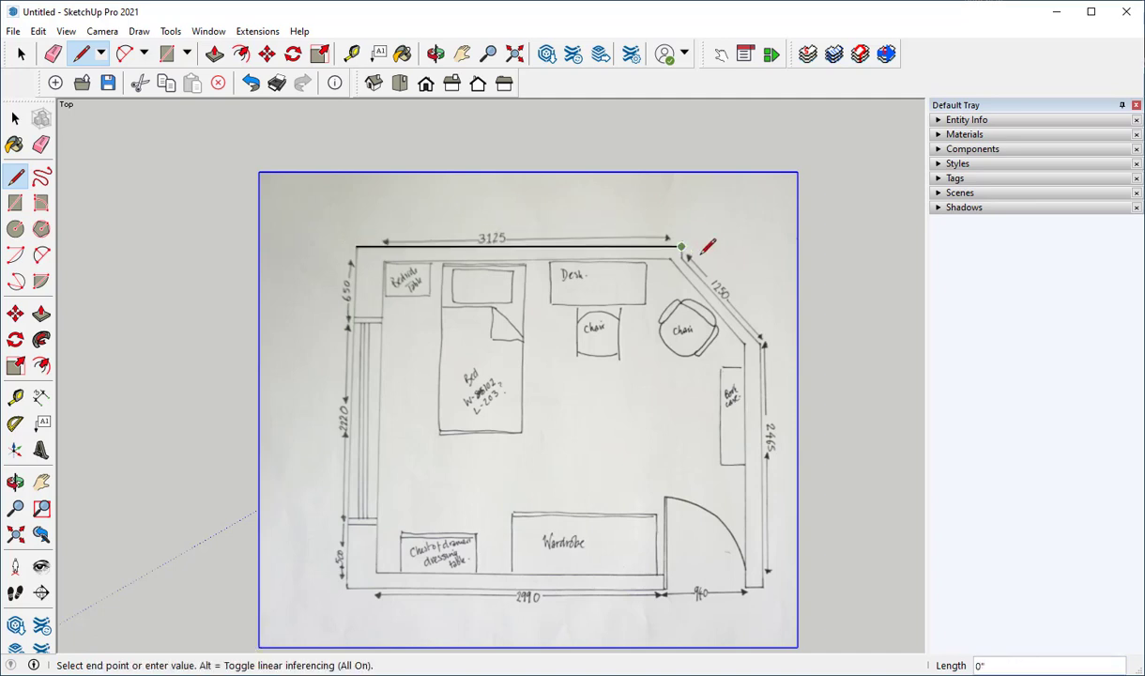
click(763, 346)
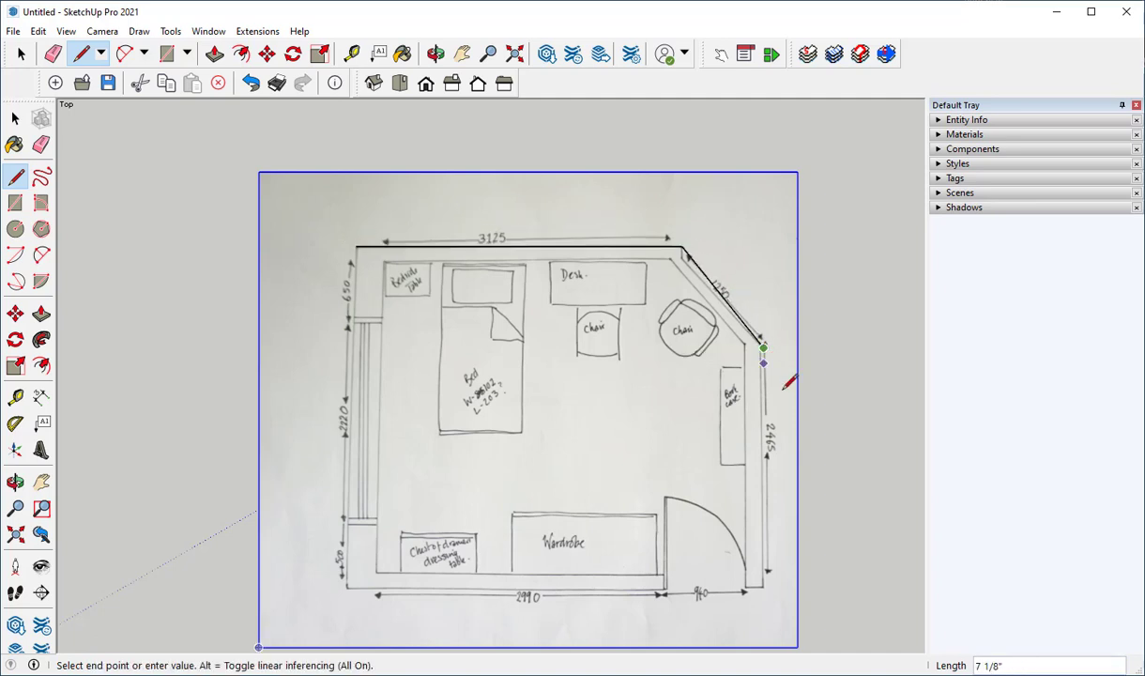
click(762, 590)
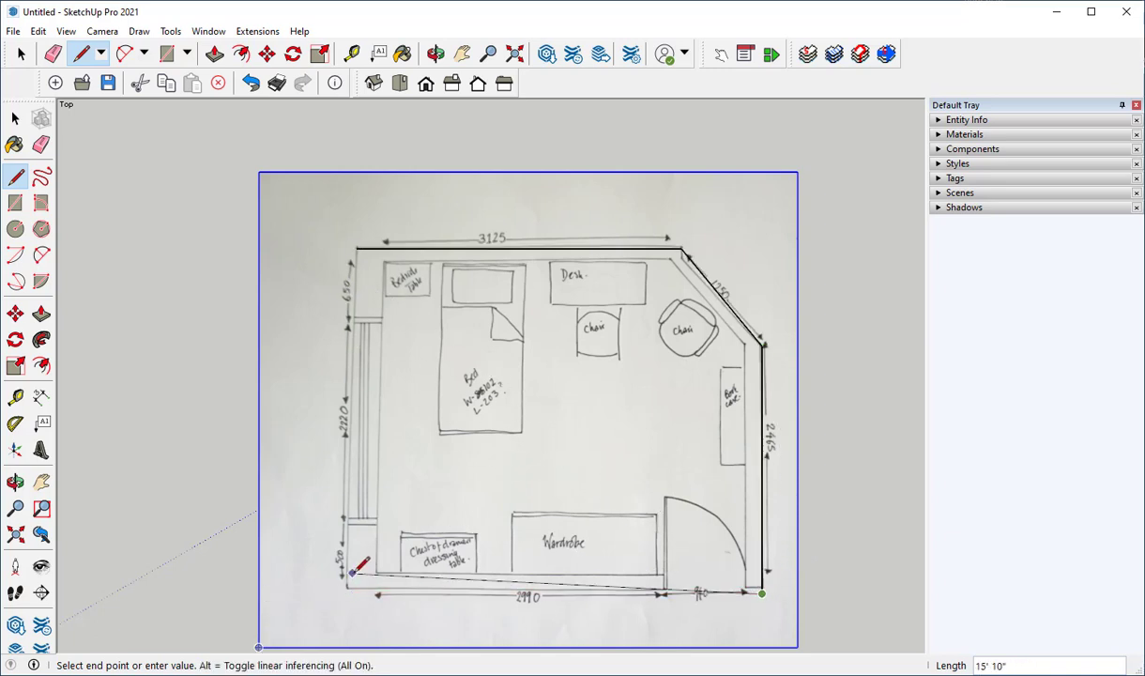
scroll(351, 545, up, 2)
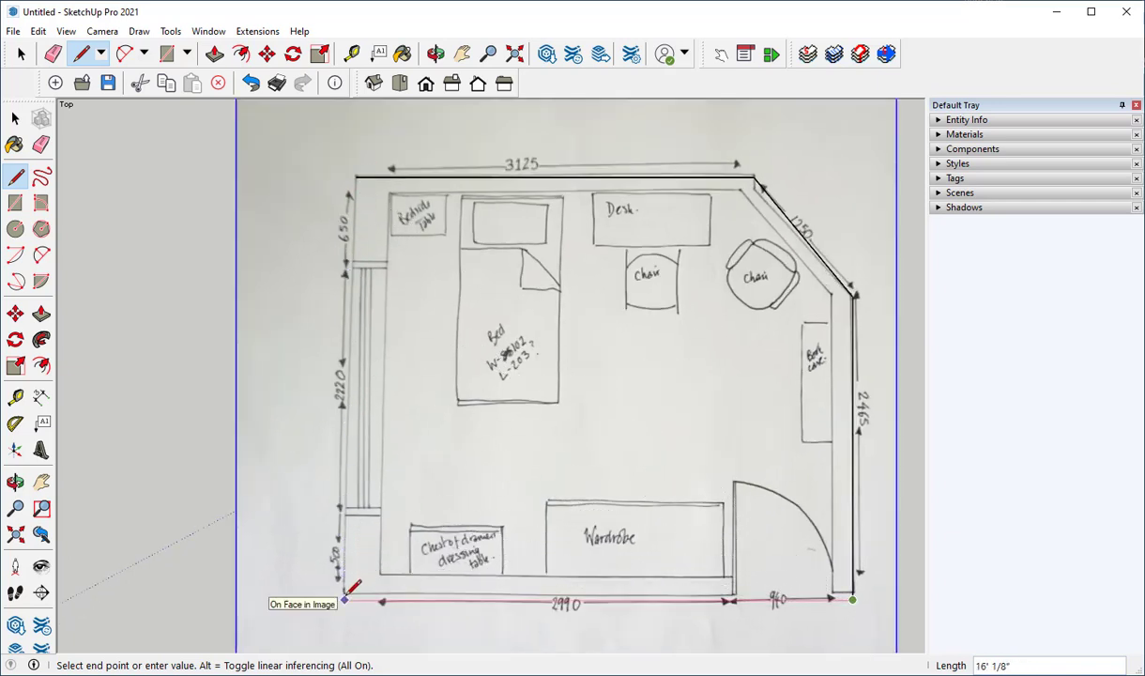
click(346, 598)
click(357, 176)
scroll(338, 156, down, 1)
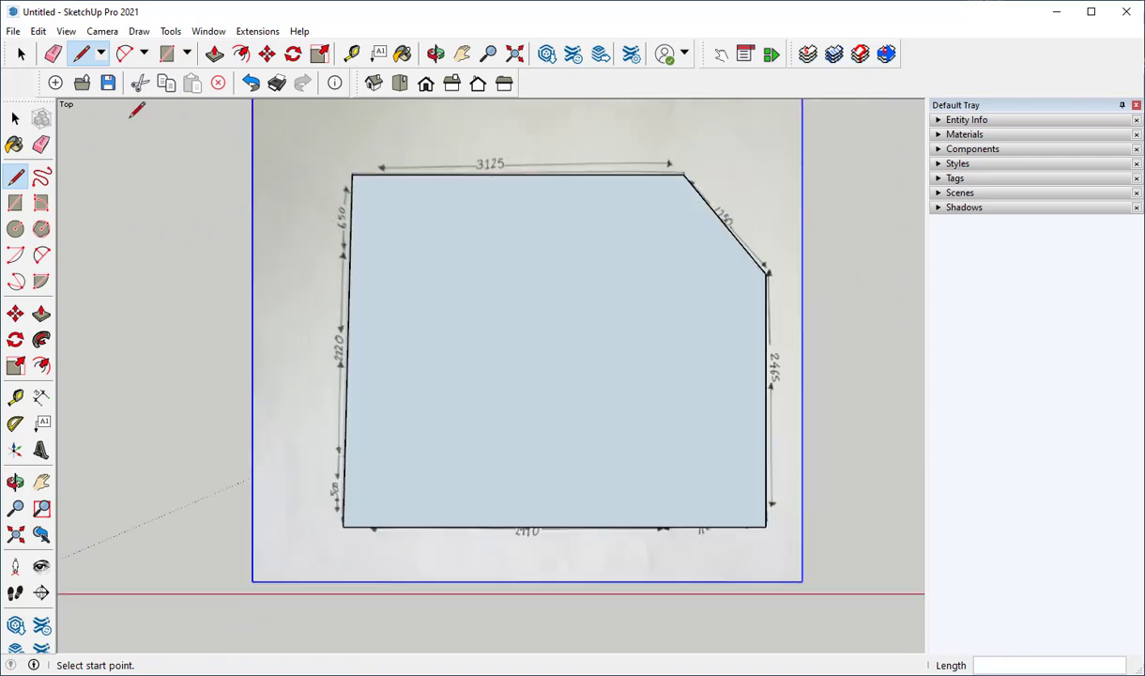
Set the face style to X-ray so the plan shows through
click(65, 32)
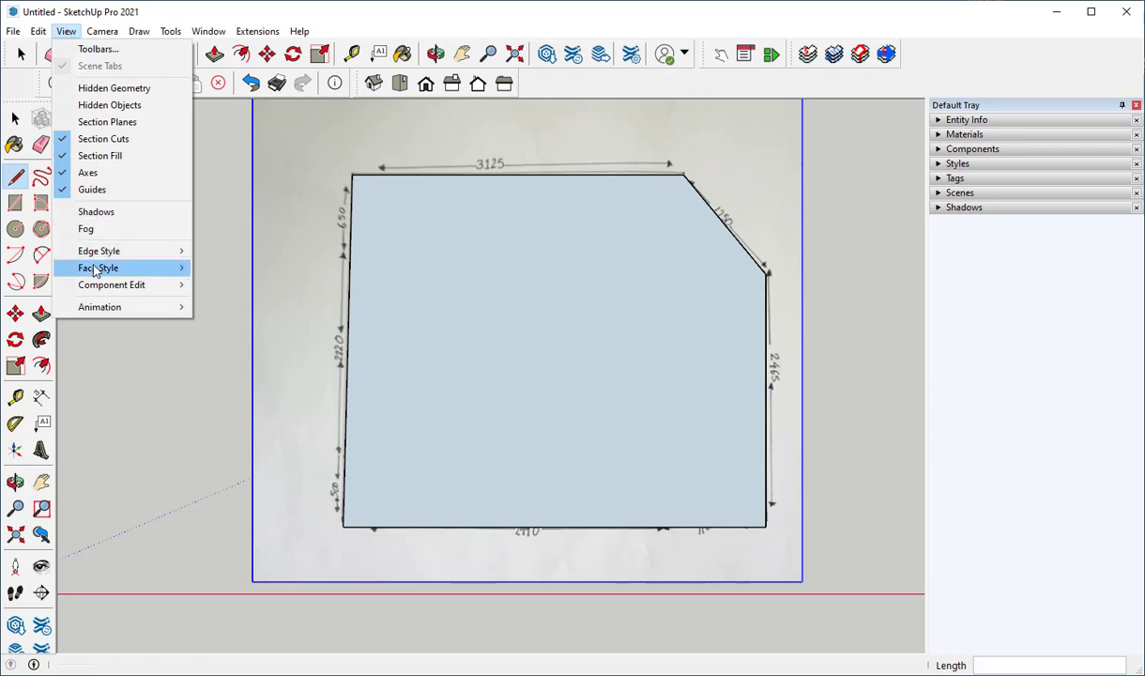
mouse_move(94, 266)
click(225, 268)
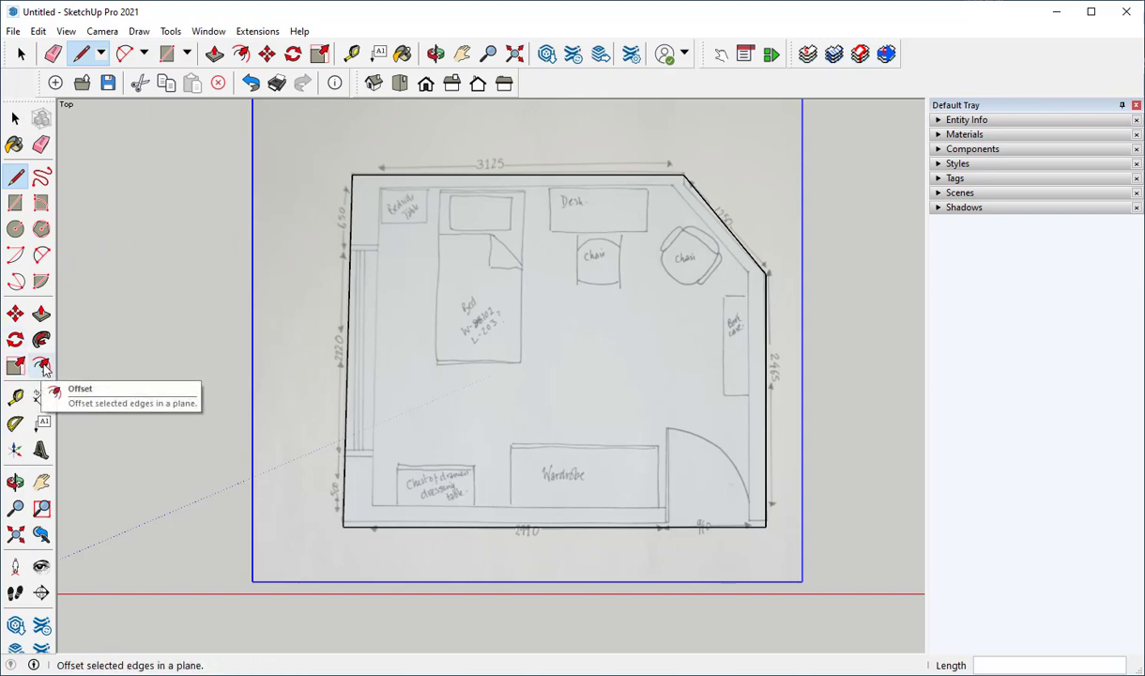
Offset the room outline 6 inches inward to mark the wall thickness
click(42, 366)
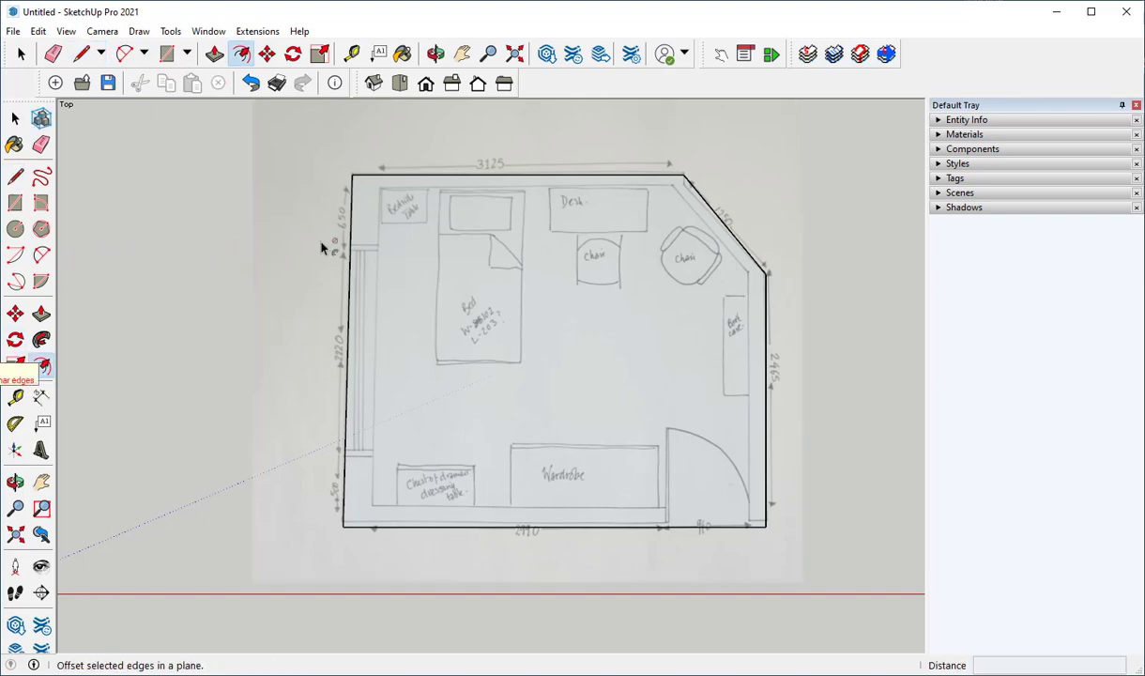
click(568, 197)
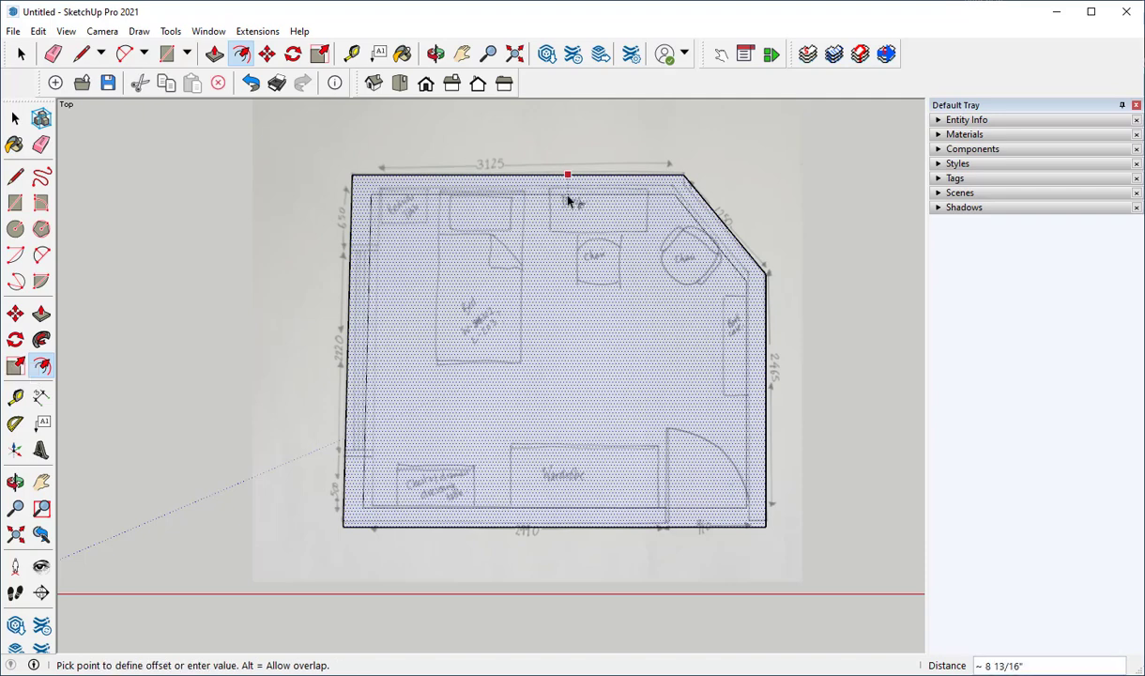
click(567, 202)
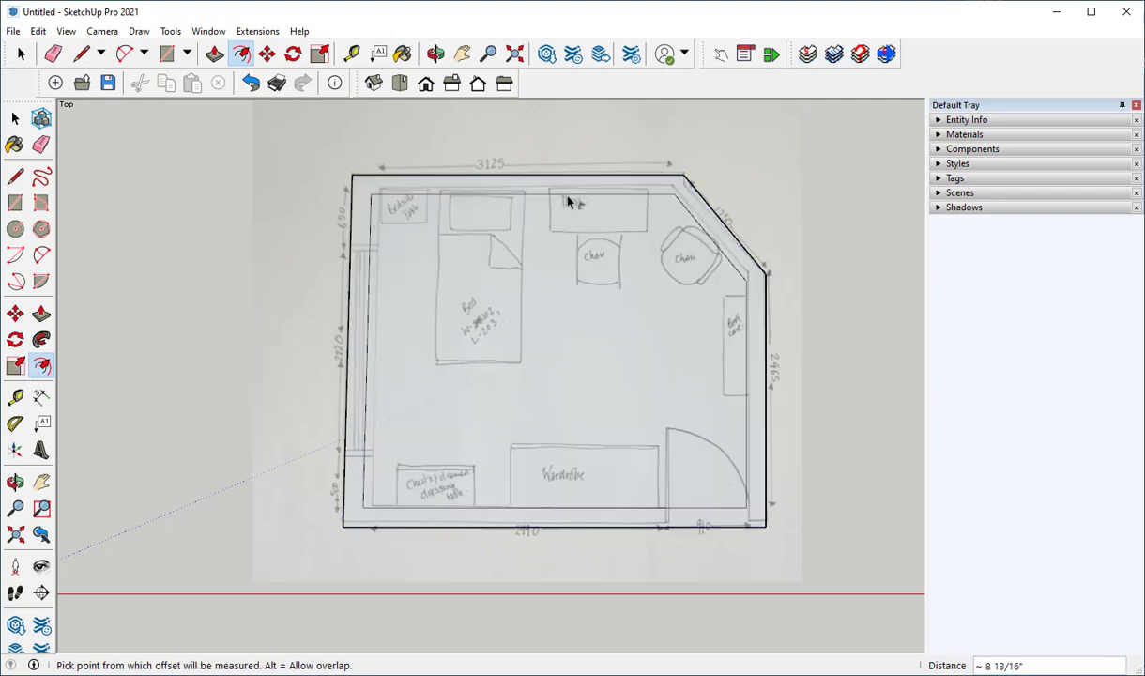
text(6)
key(Return)
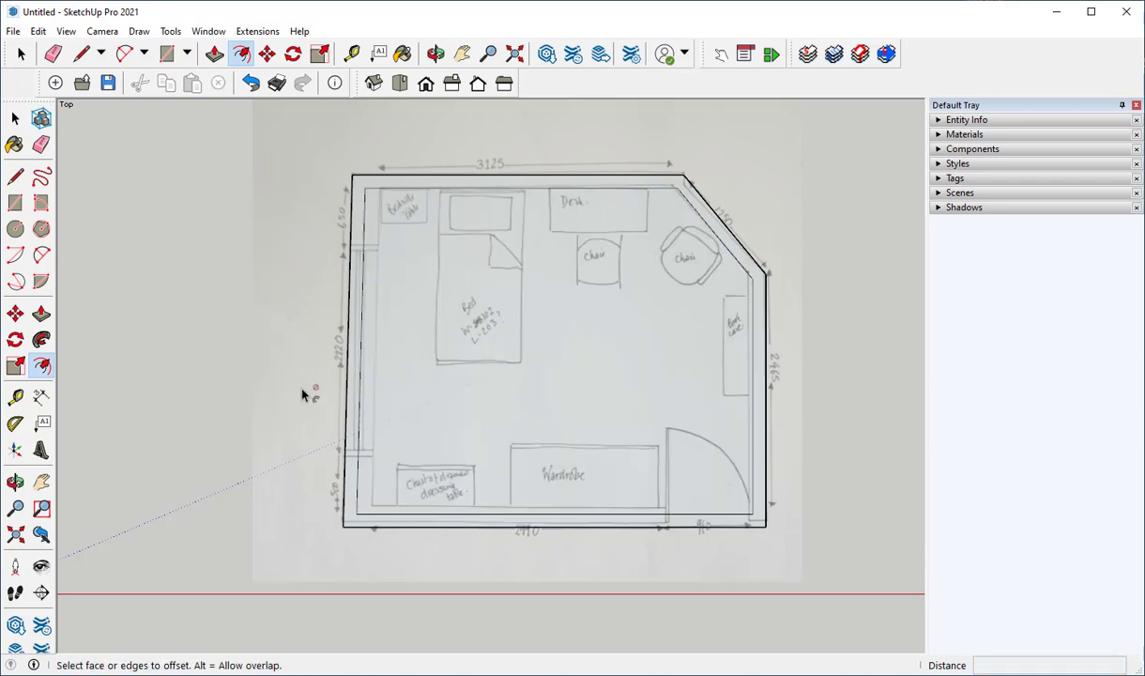
In Iso view, push/pull the border strip up into 8' tall walls
click(373, 84)
key(space)
middle_drag(319, 301, 411, 491)
scroll(422, 476, up, 2)
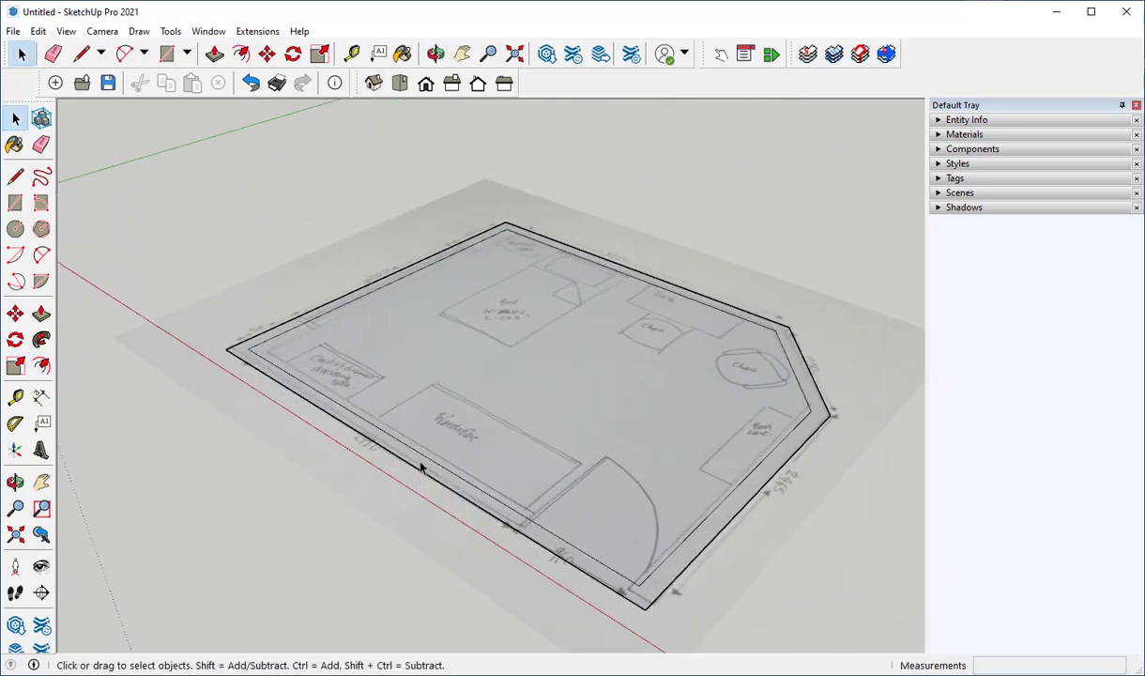
click(420, 468)
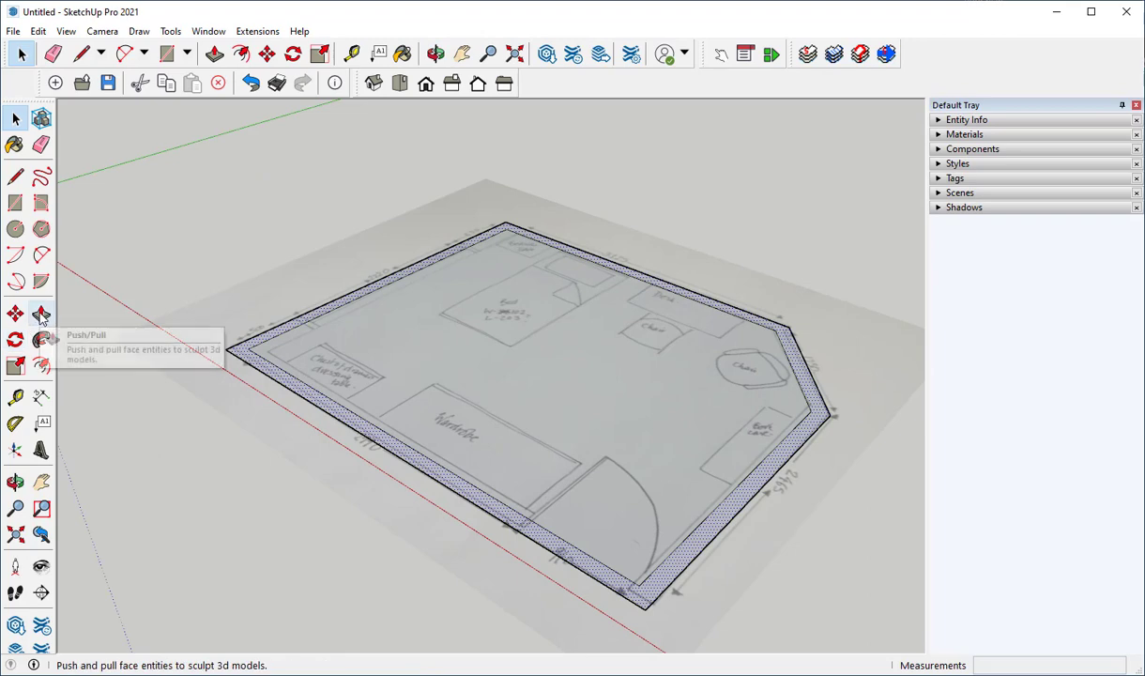
click(41, 317)
click(409, 446)
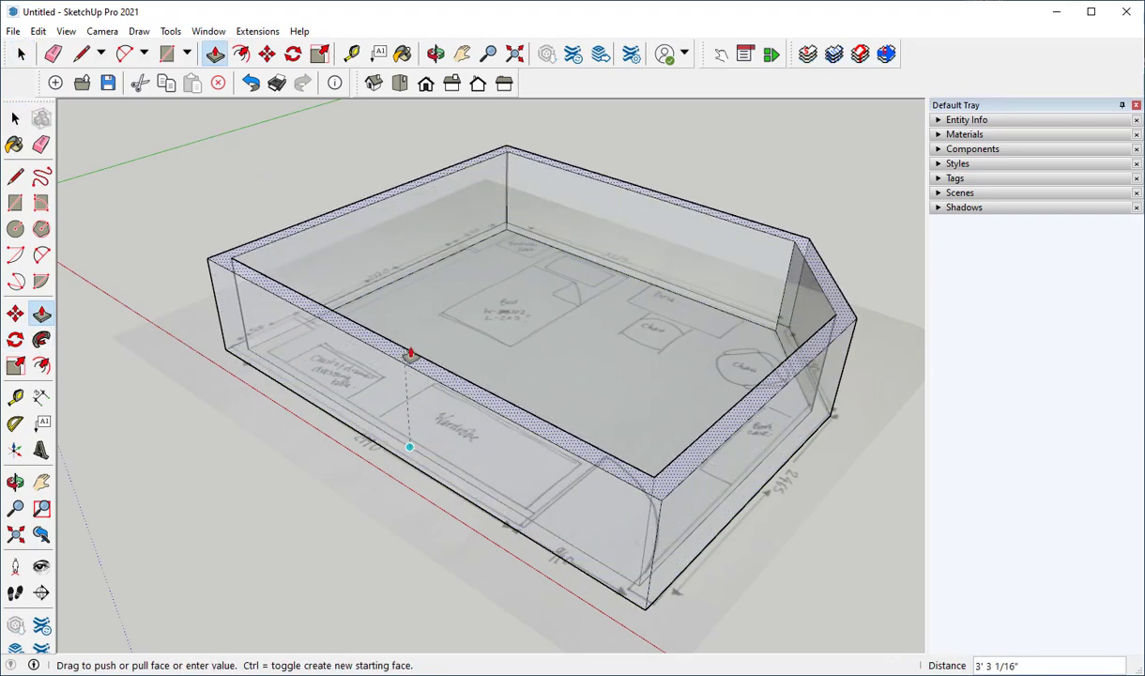
click(409, 338)
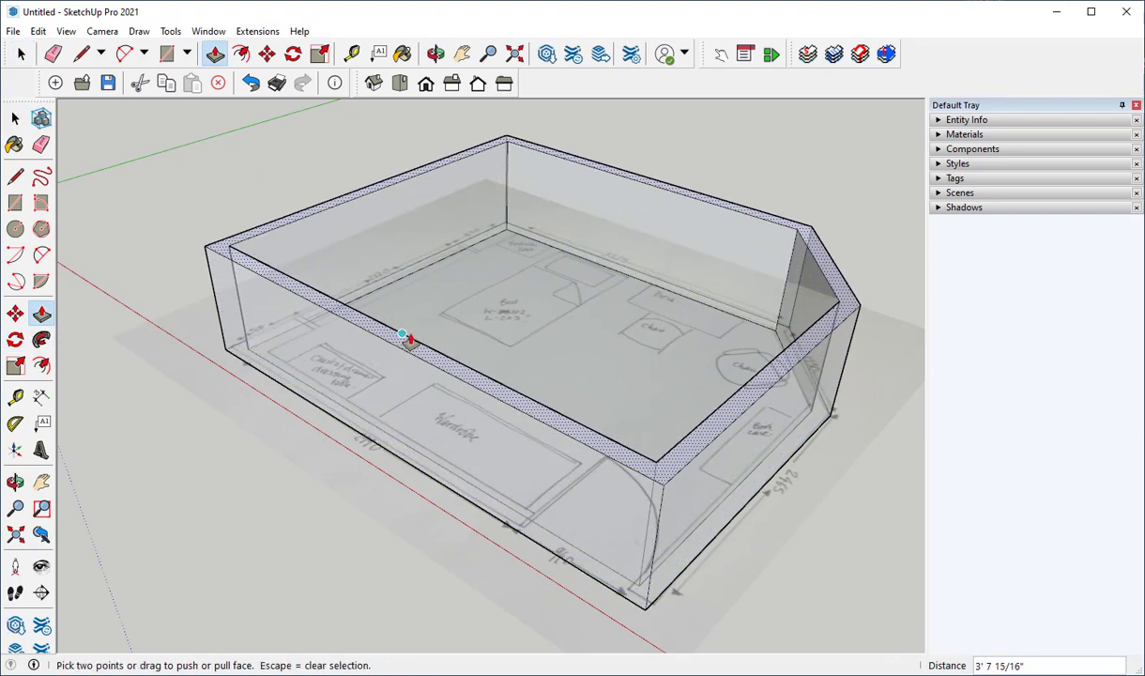
key(Return)
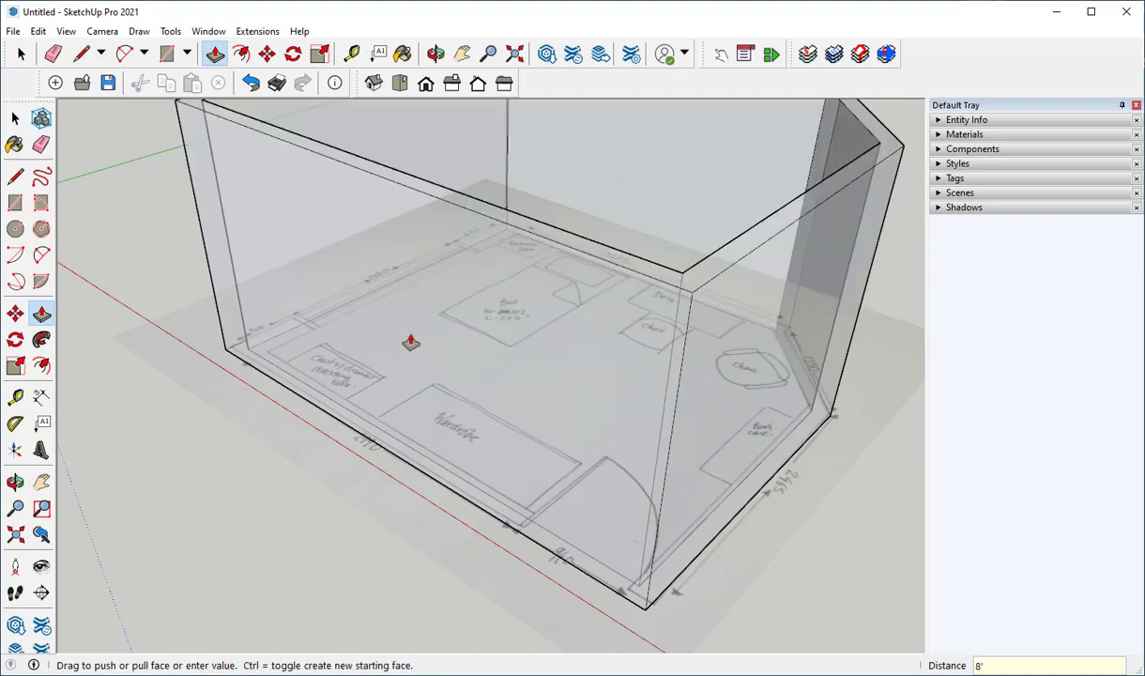
scroll(358, 411, down, 5)
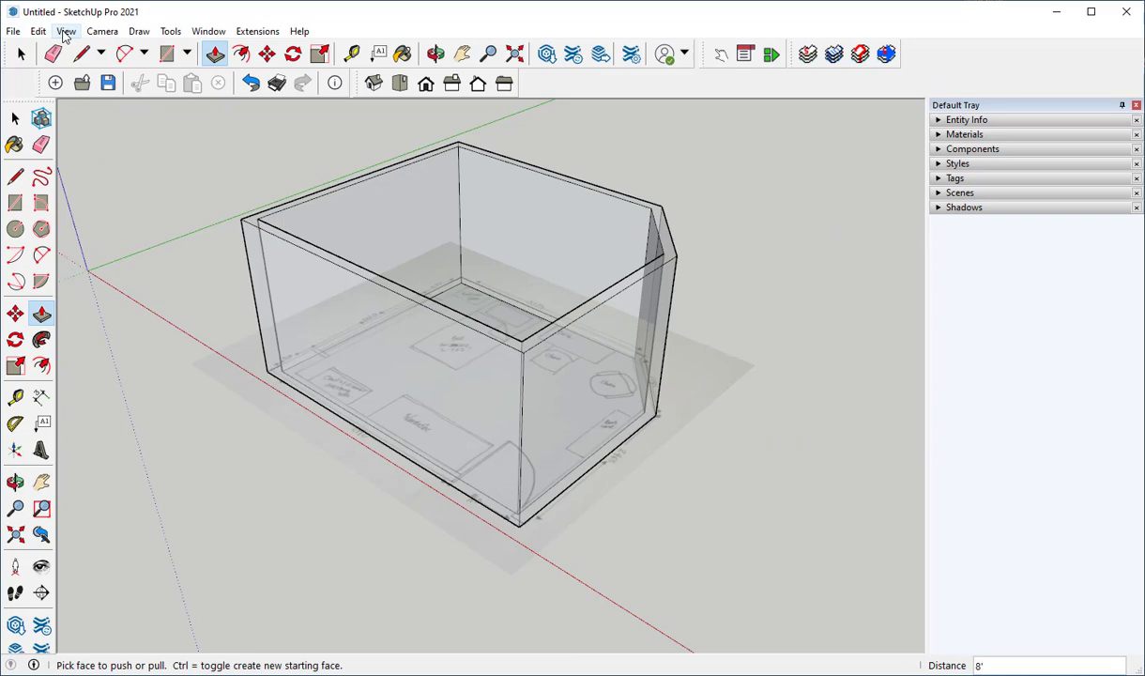
Turn off the X-ray face style
click(66, 31)
mouse_move(93, 270)
click(221, 265)
Place a guide line 7' up the front wall from its bottom edge
middle_drag(566, 529, 525, 310)
middle_drag(537, 383, 490, 535)
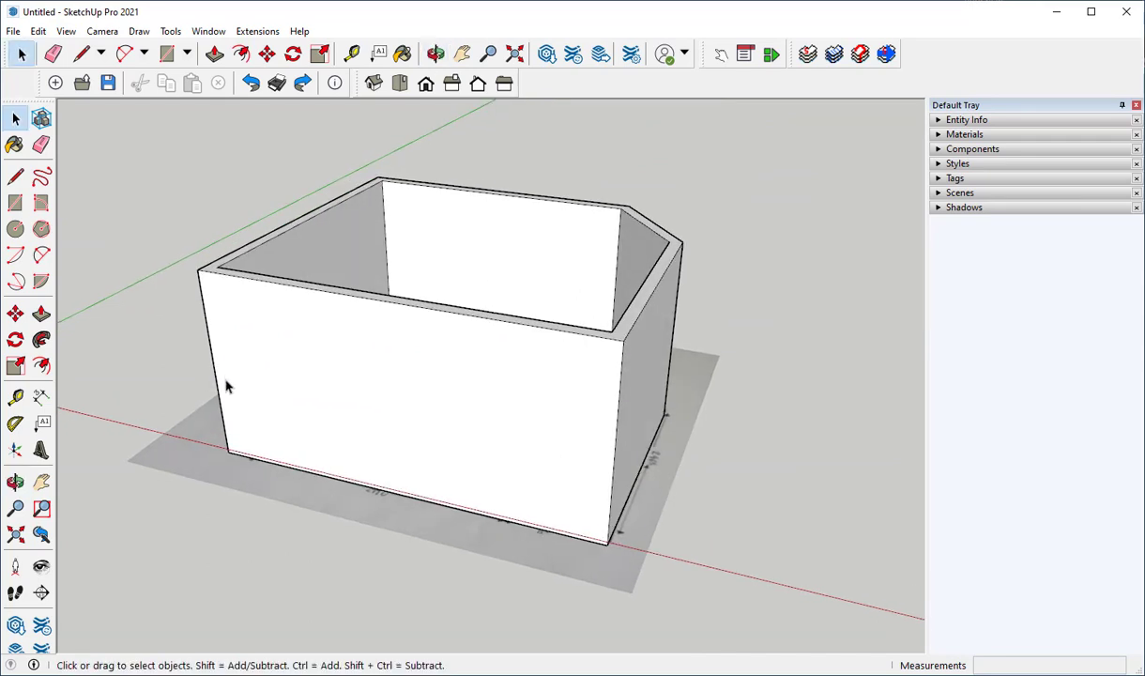
click(15, 424)
middle_drag(396, 455, 444, 325)
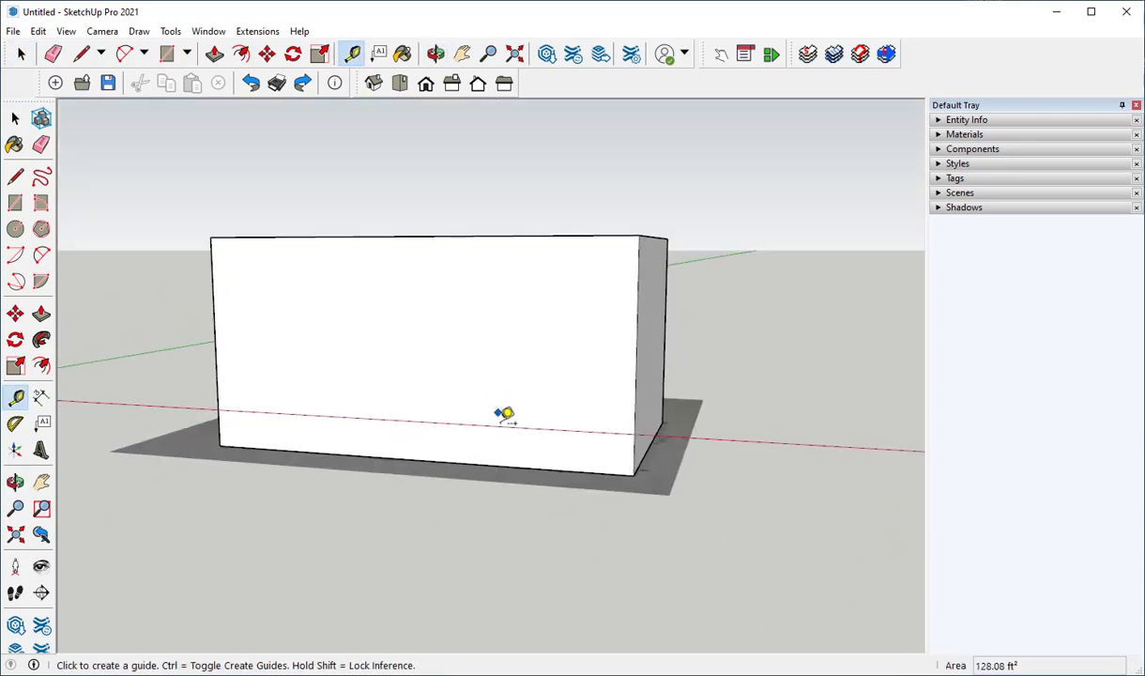
click(503, 466)
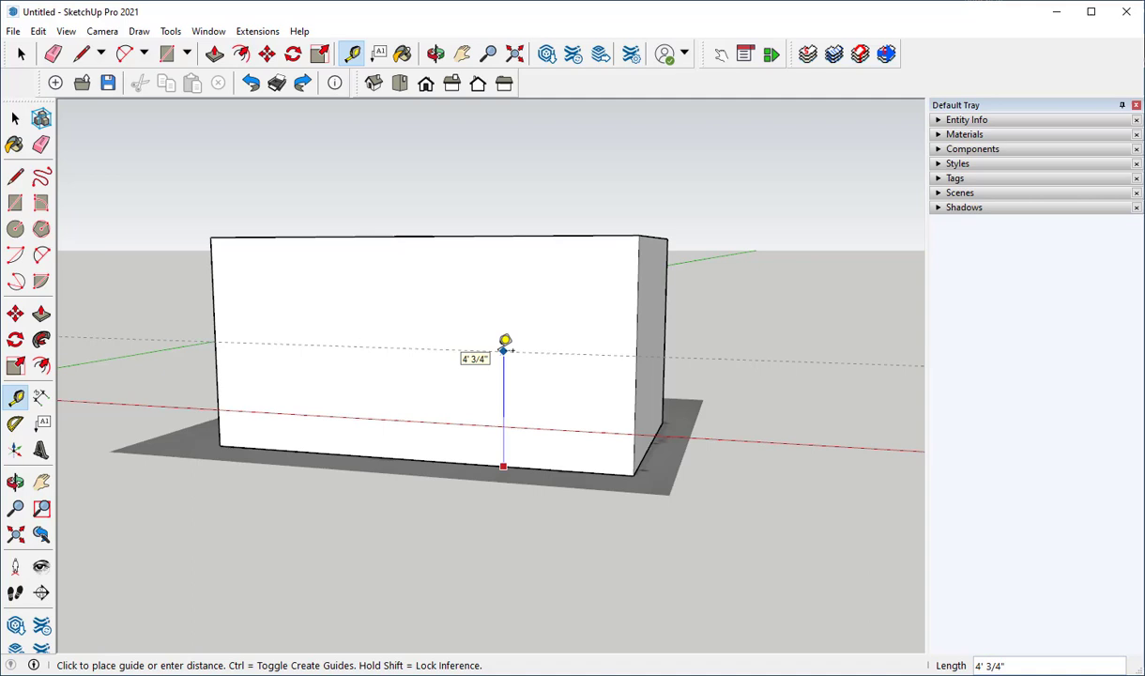
text(7')
key(Return)
Draw a 7' tall by 3' wide rotated rectangle on the front wall
middle_drag(498, 340, 466, 404)
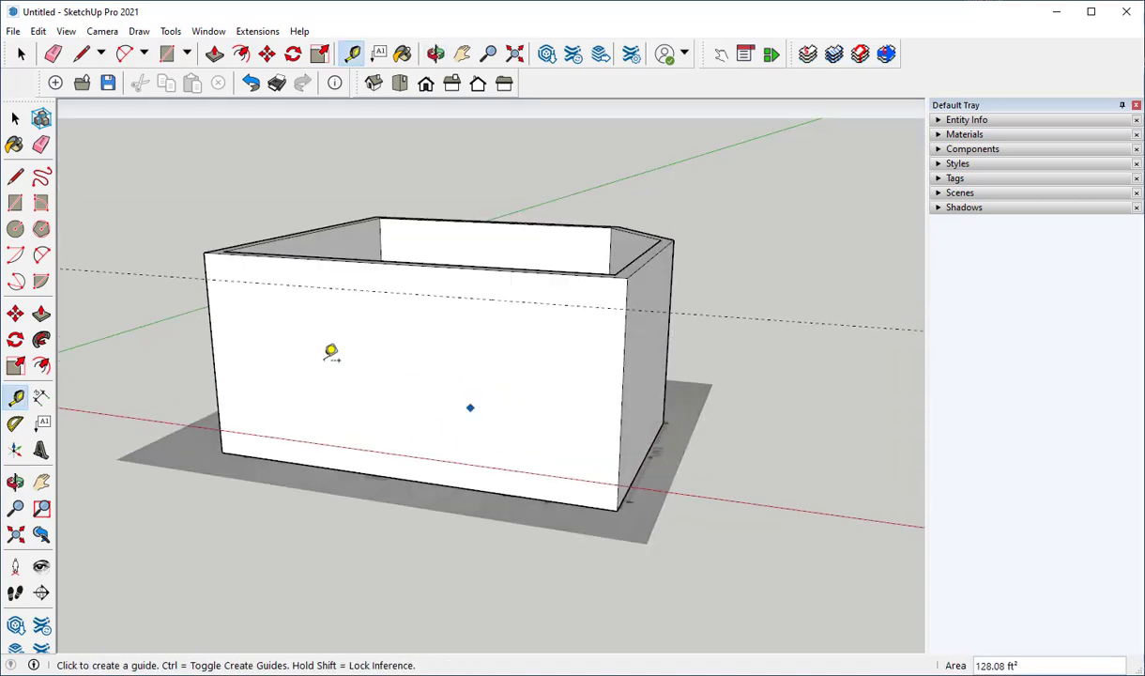
click(41, 212)
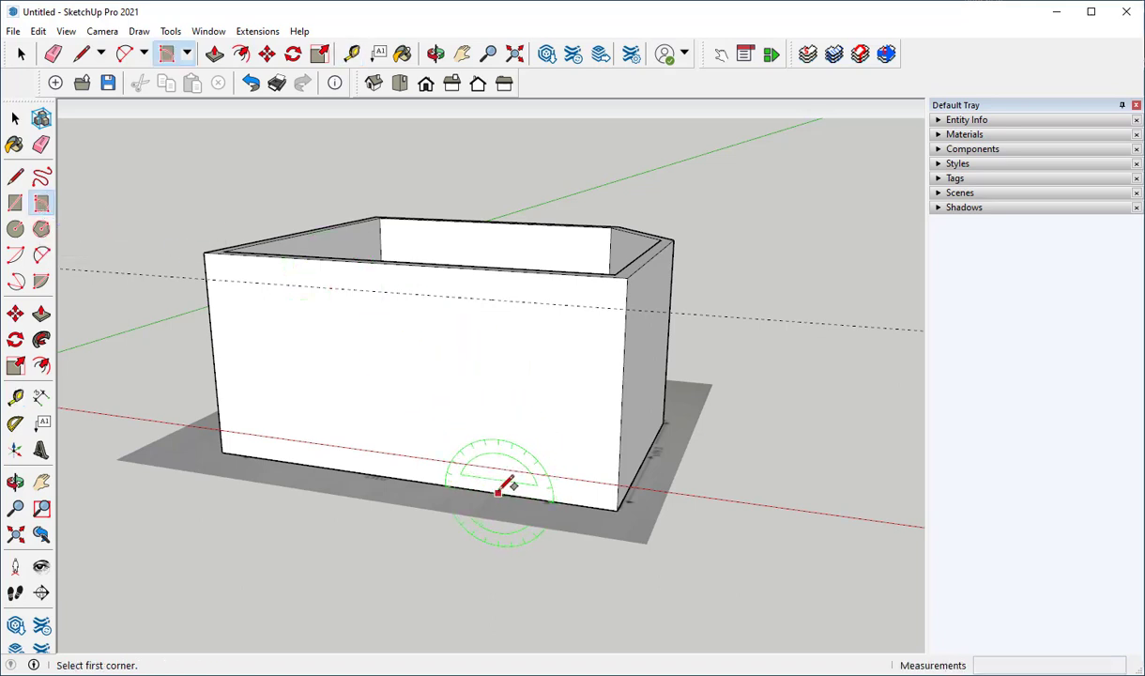
click(499, 491)
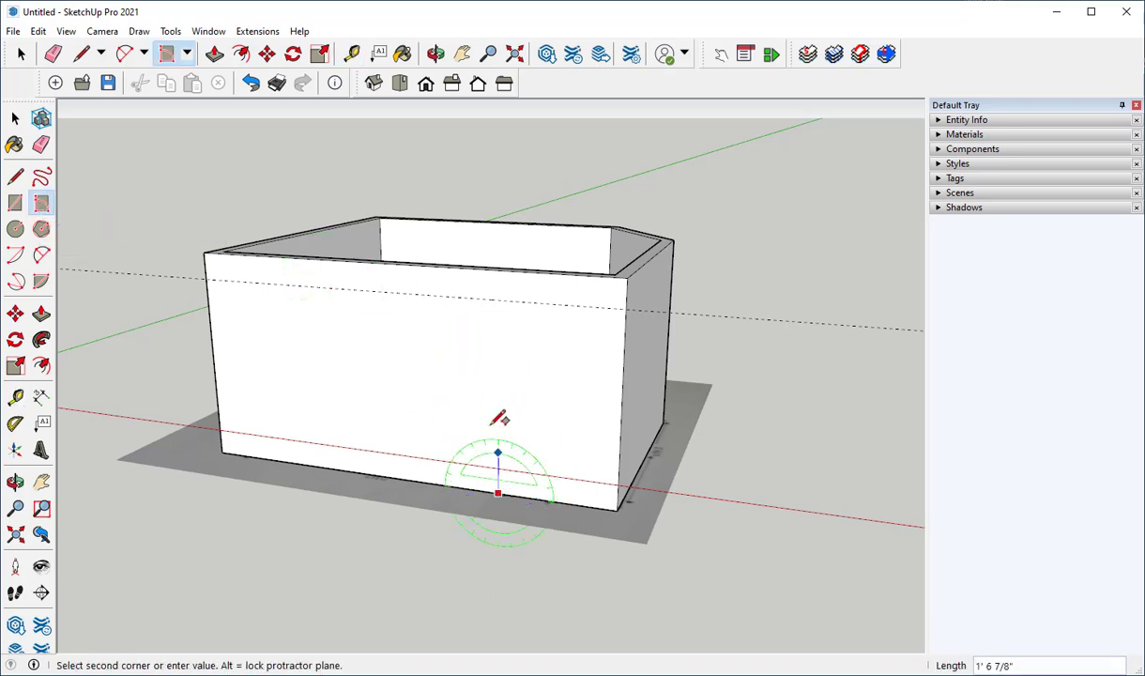
click(498, 301)
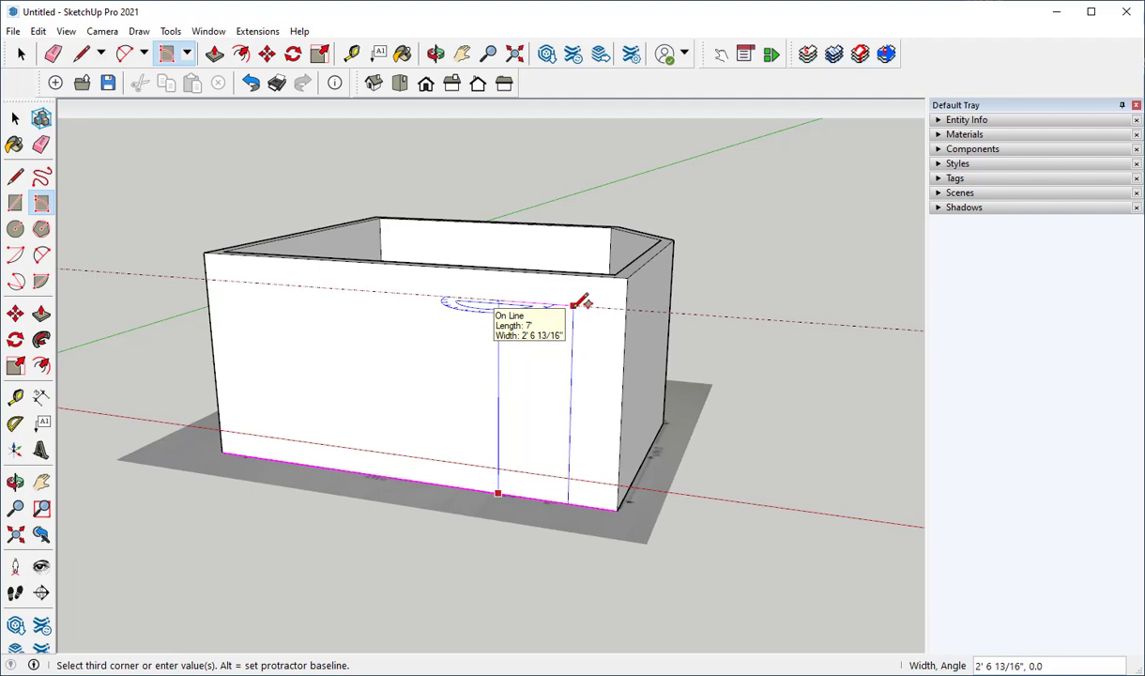
text(3)
key(Return)
Push the rectangle through the wall to open the doorway
middle_drag(582, 300, 455, 481)
key(p)
scroll(453, 469, up, 3)
click(507, 427)
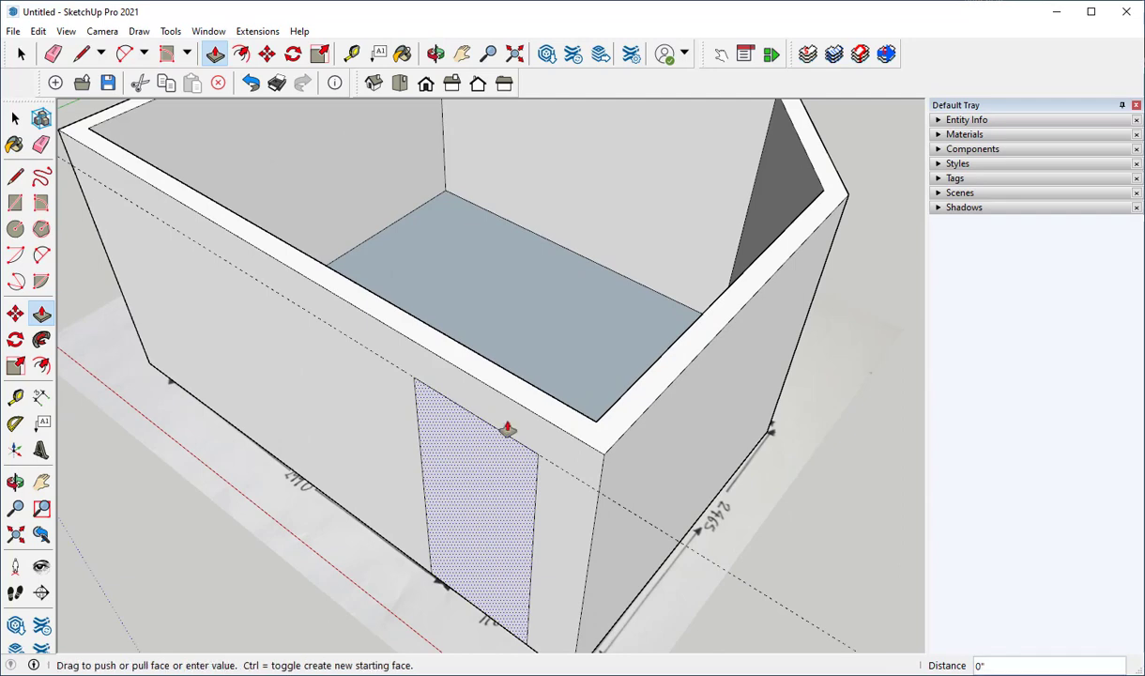
click(497, 372)
middle_drag(460, 388, 485, 589)
scroll(421, 363, down, 3)
Delete the leftover 7' dashed guide line
middle_drag(446, 307, 253, 351)
key(space)
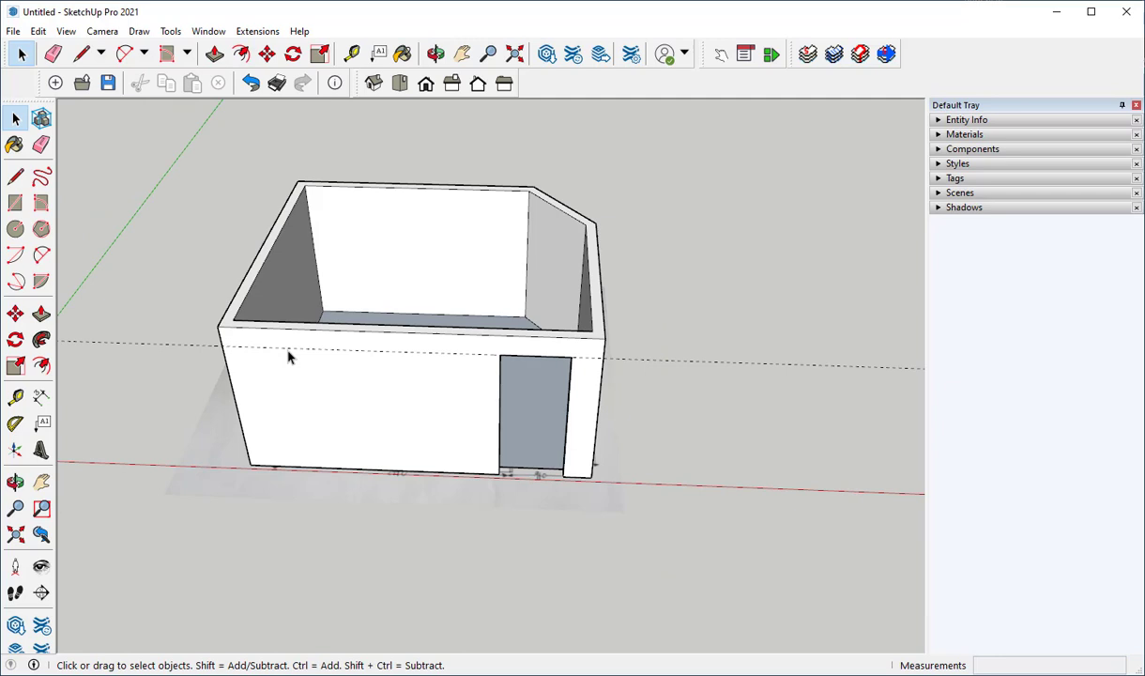
click(287, 352)
key(Delete)
Triple-click the walls and floor and make them into one group
middle_drag(445, 342, 439, 429)
scroll(288, 553, down, 2)
triple_click(355, 442)
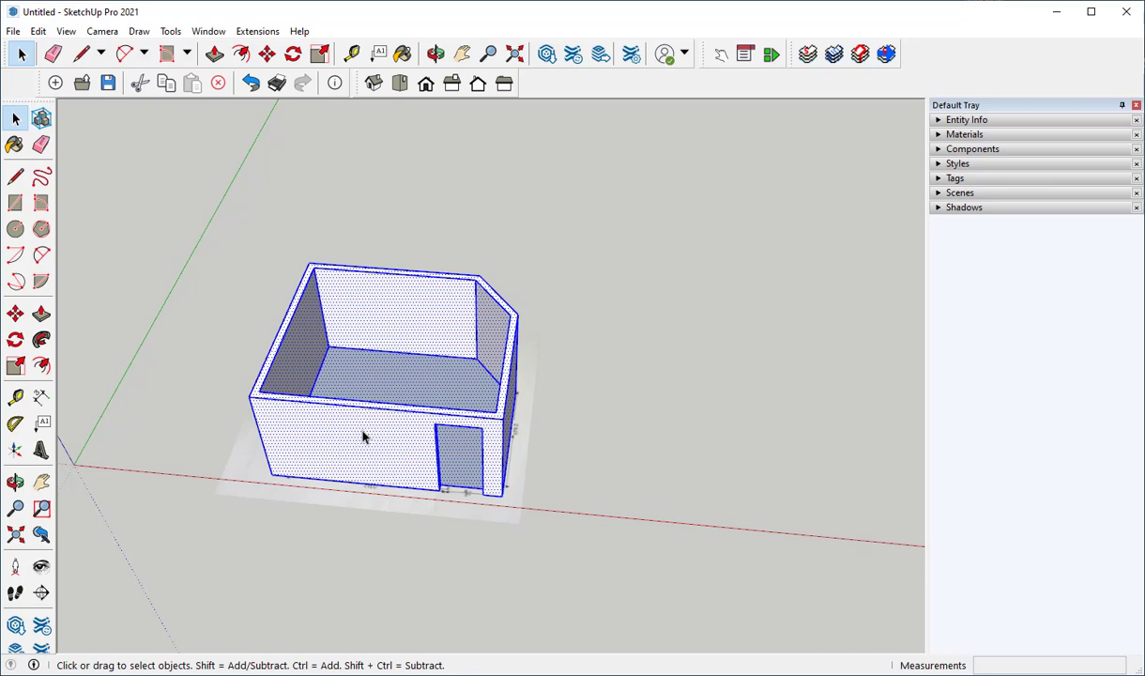
right_click(361, 437)
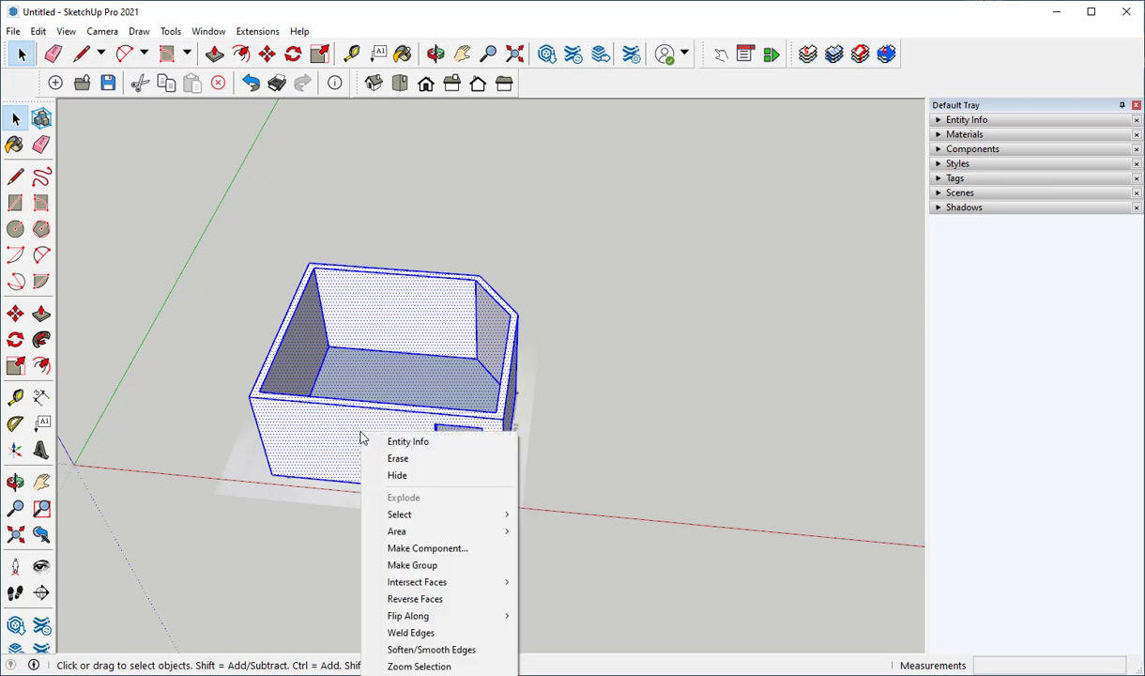
click(411, 565)
middle_drag(182, 439, 135, 347)
middle_drag(615, 462, 680, 518)
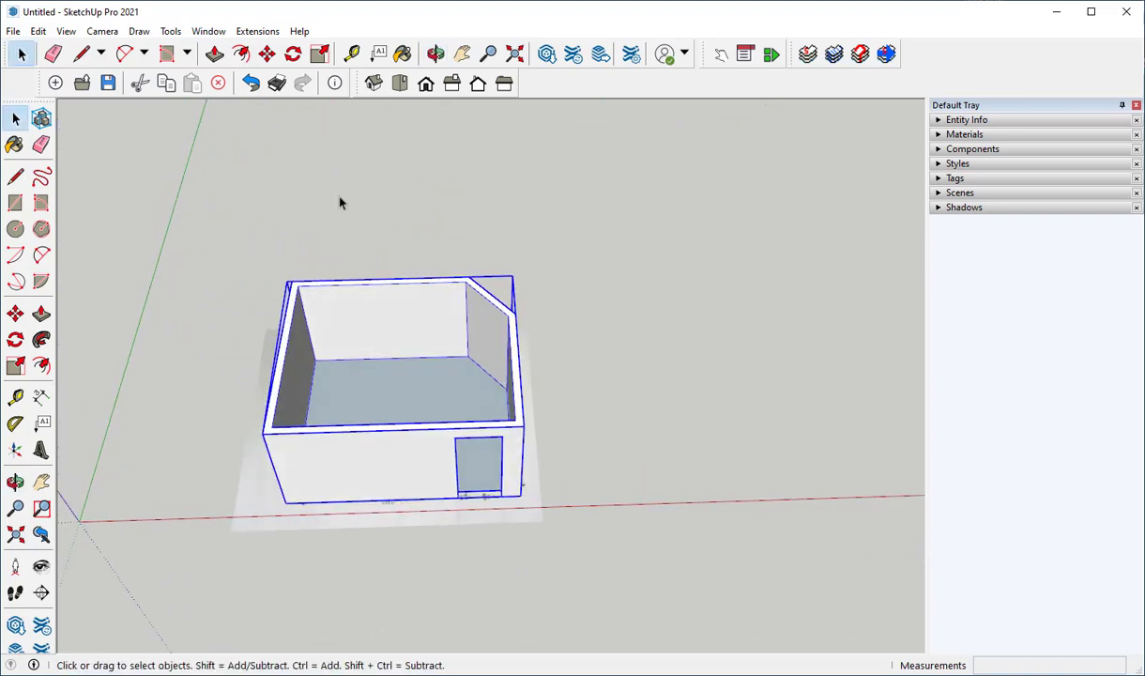
click(340, 199)
middle_drag(340, 199, 230, 246)
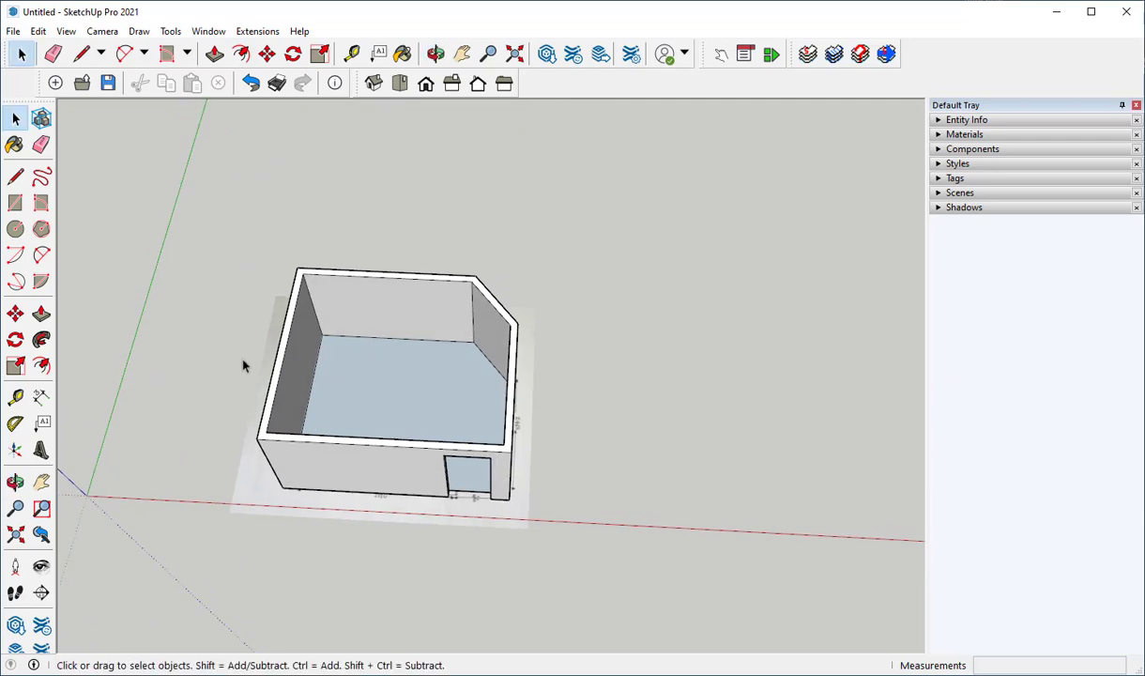
Draw edges around the outer wall tops, closing the loop into a ceiling face
click(15, 178)
click(297, 271)
click(475, 276)
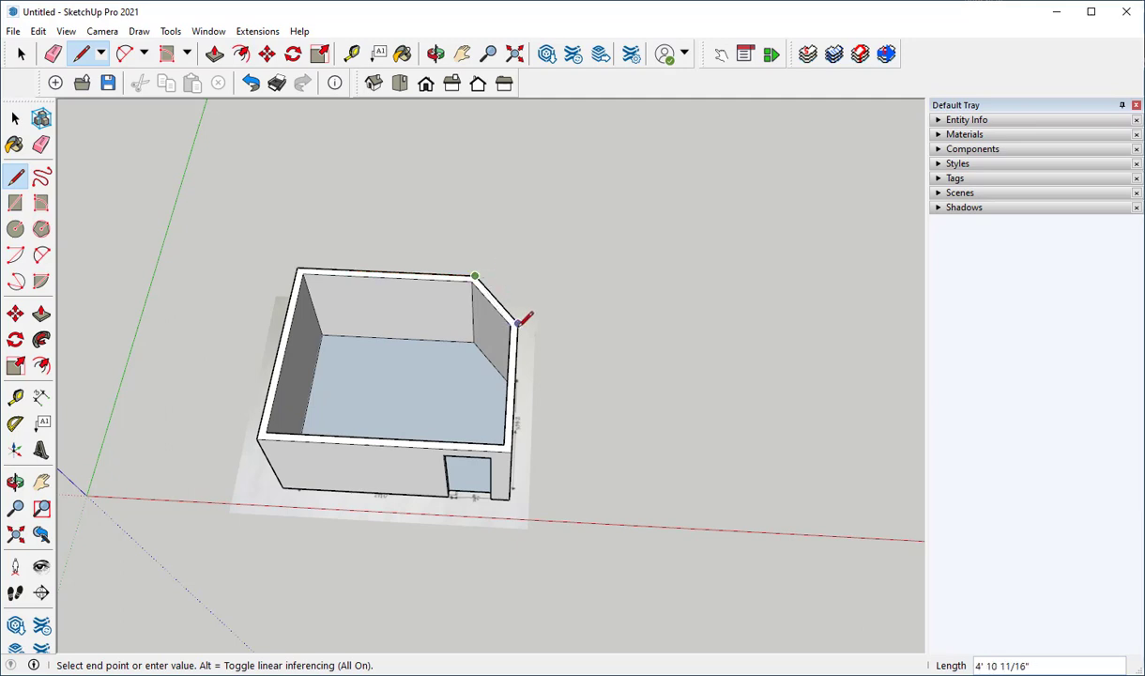
click(517, 322)
click(511, 451)
click(256, 438)
click(298, 269)
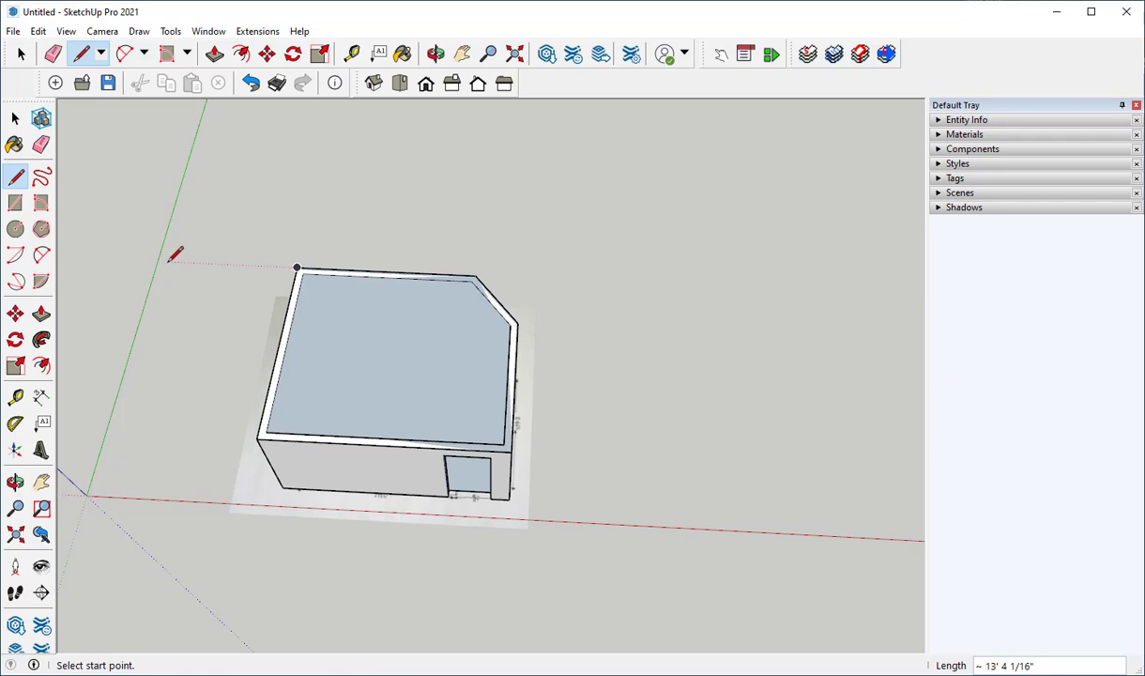
Pull guides from the top face's front and left edges so they cross near its middle
click(15, 396)
scroll(241, 375, up, 2)
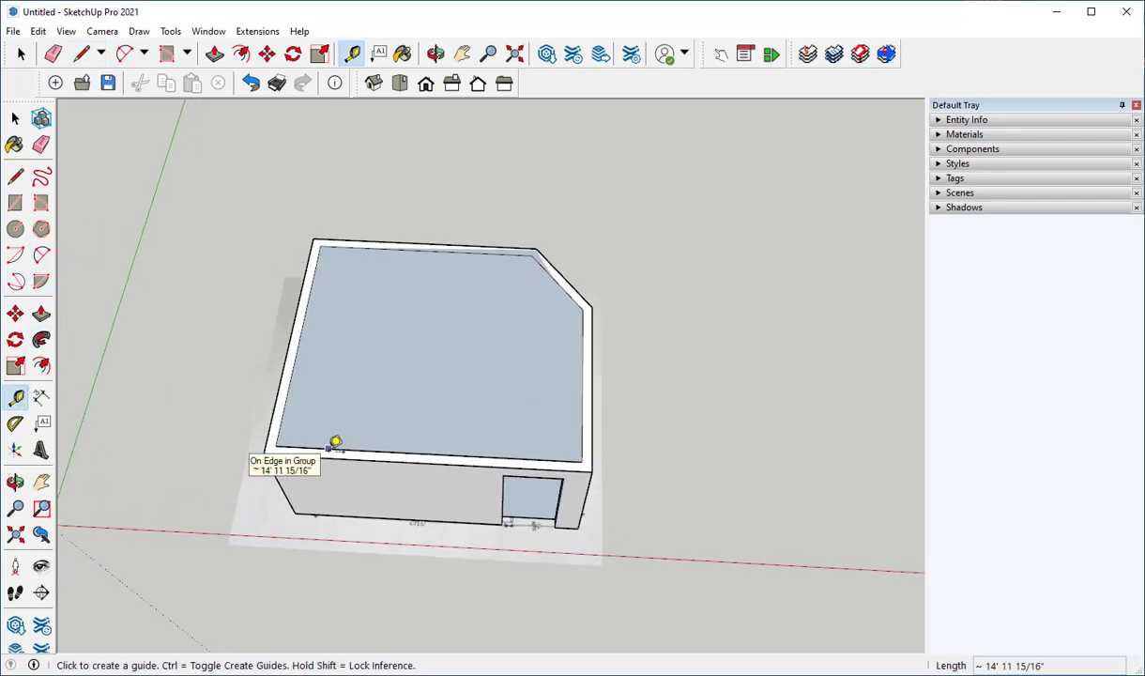
click(328, 448)
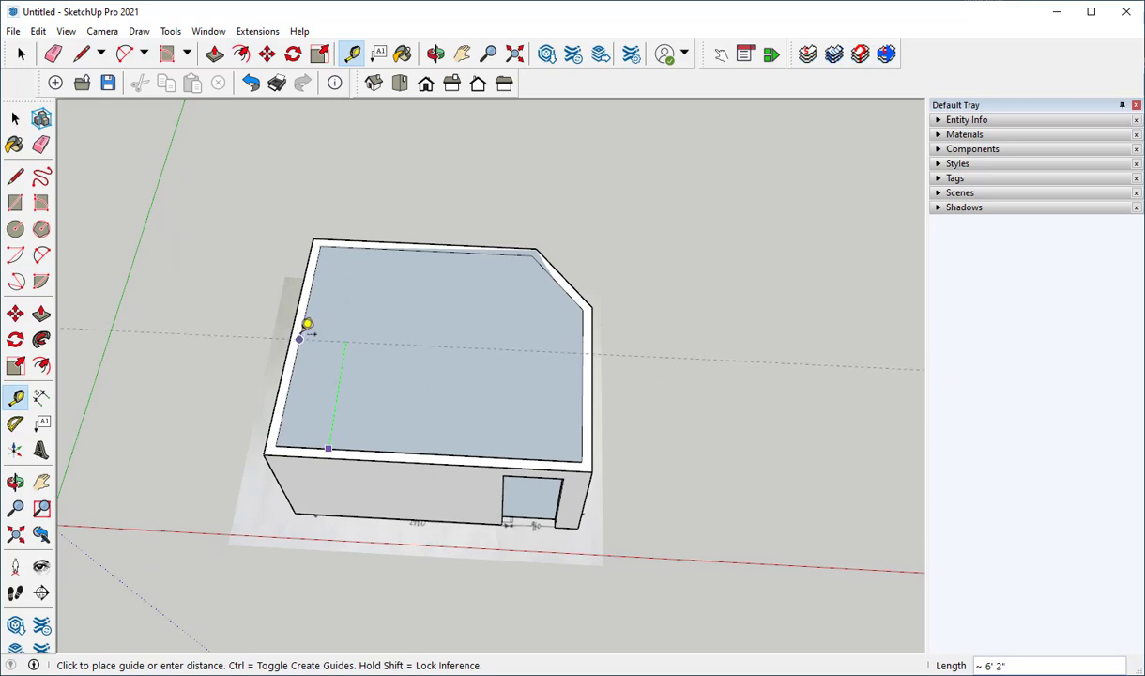
scroll(307, 323, up, 2)
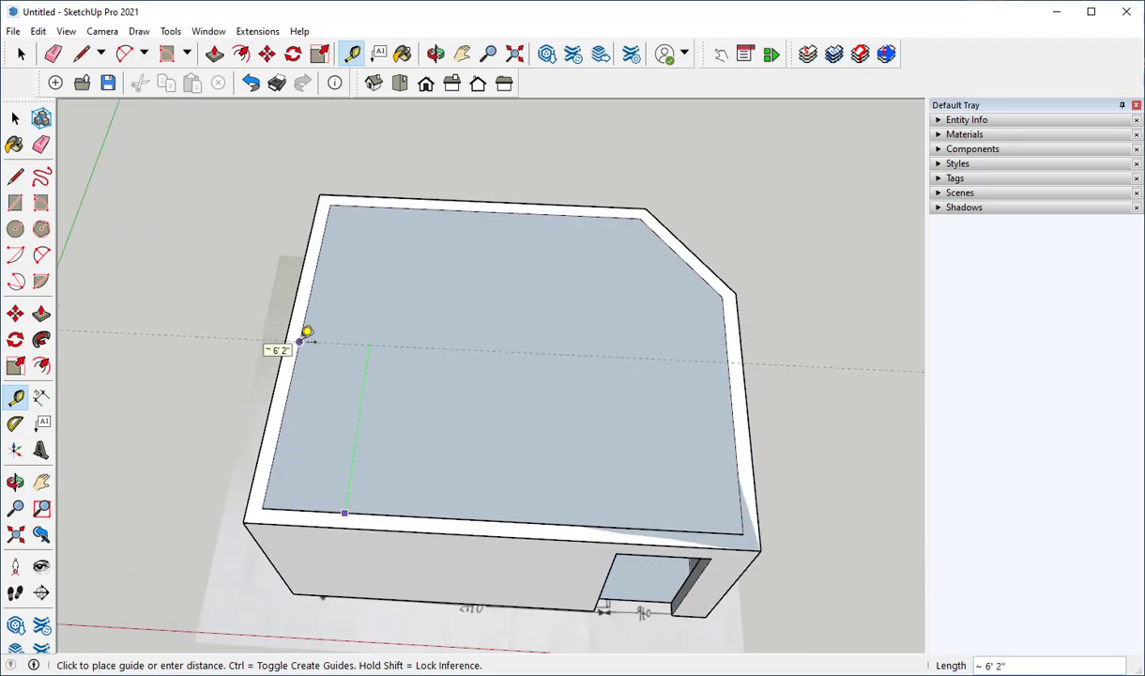
click(307, 330)
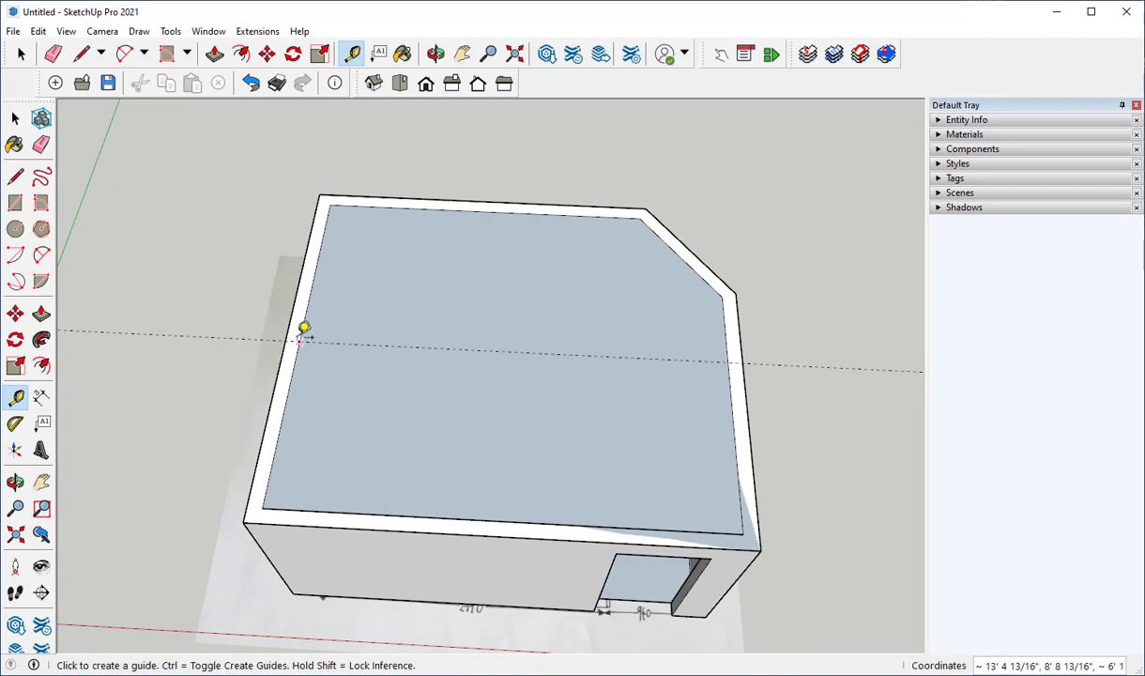
click(289, 390)
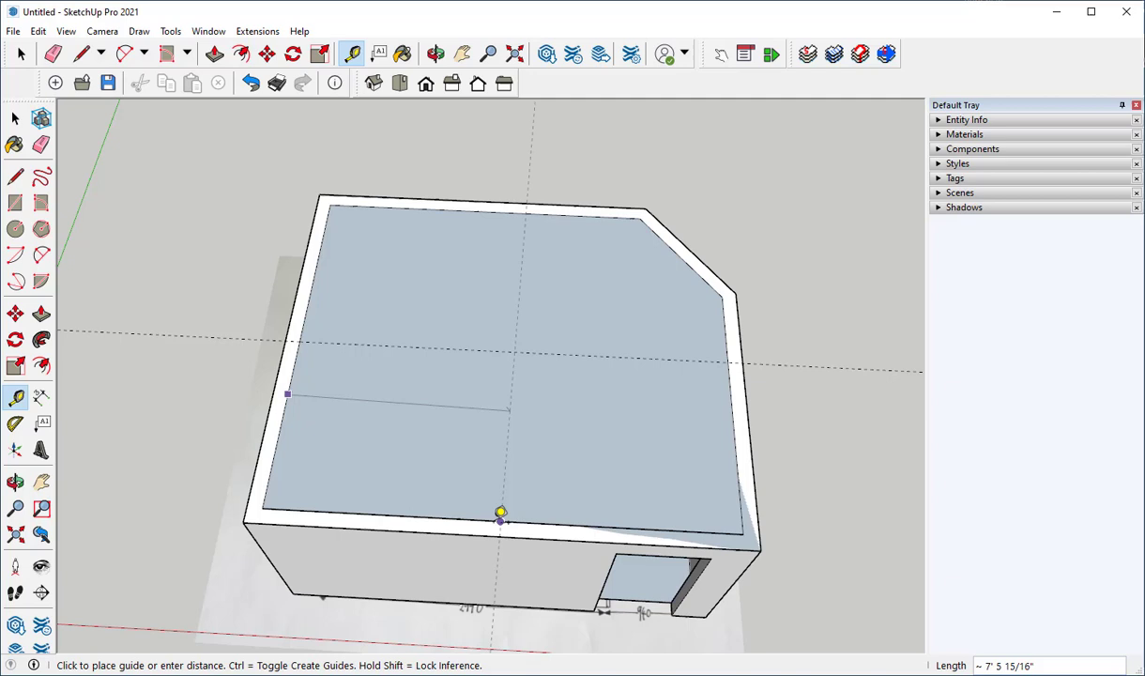
click(507, 511)
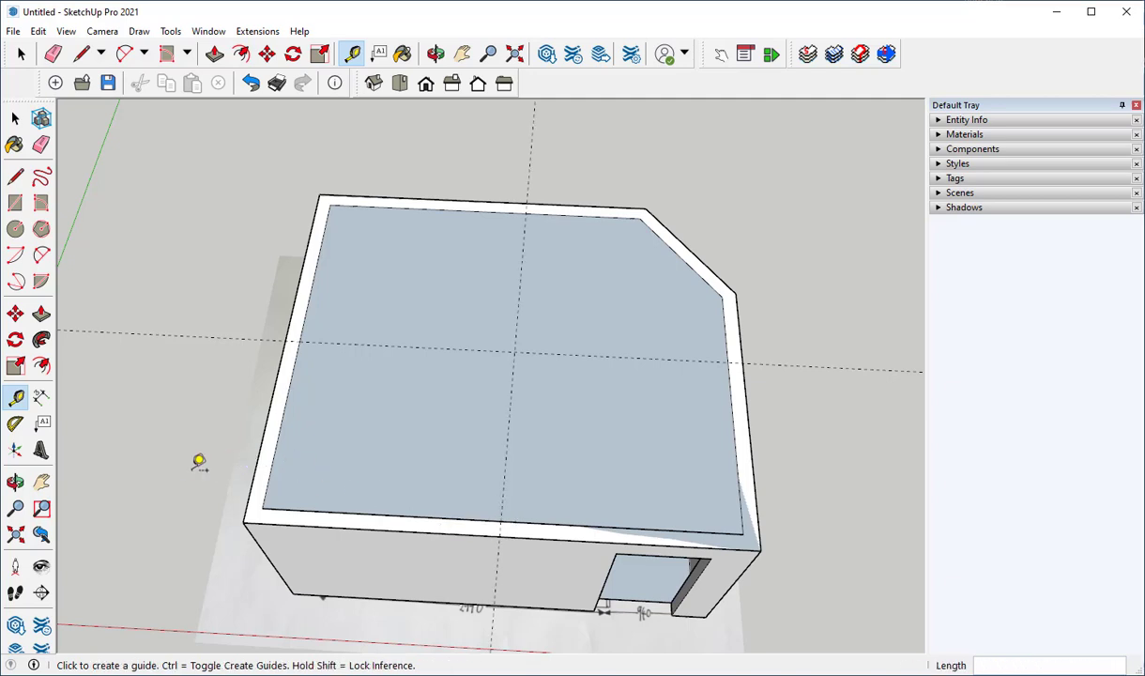
middle_drag(197, 461, 150, 422)
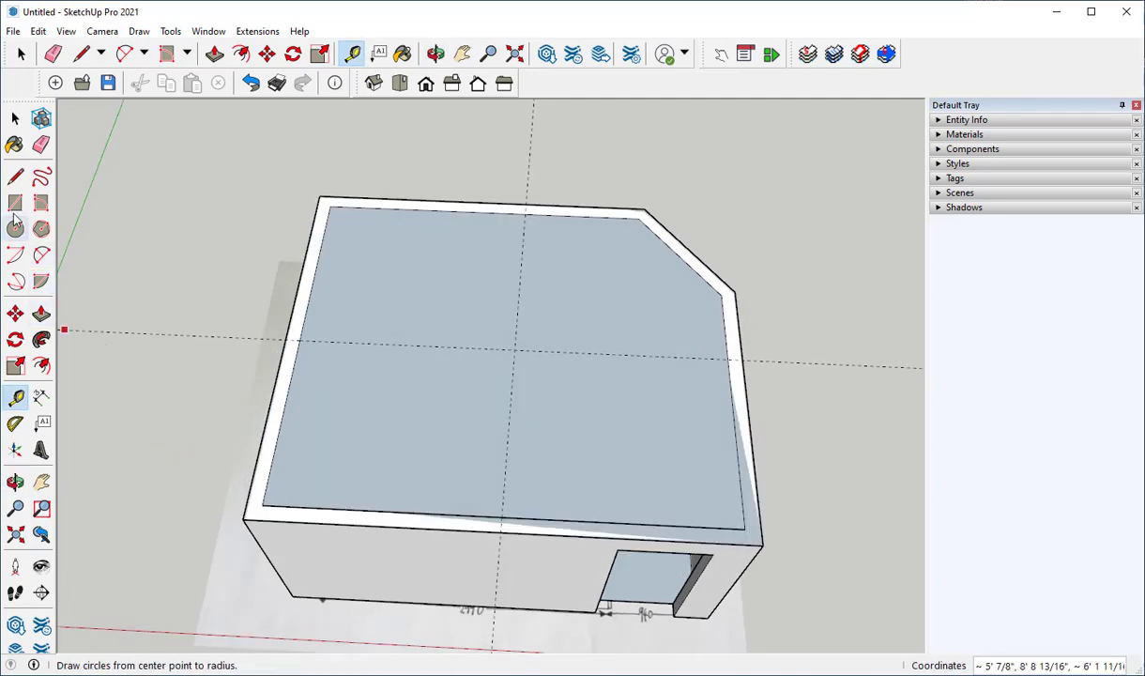
Draw a rectangle on the top face with a corner-to-corner helper diagonal
click(16, 203)
click(404, 307)
click(604, 427)
click(15, 177)
click(404, 307)
click(603, 427)
Move the rectangle by its diagonal's midpoint onto the guide-line crossing
click(15, 118)
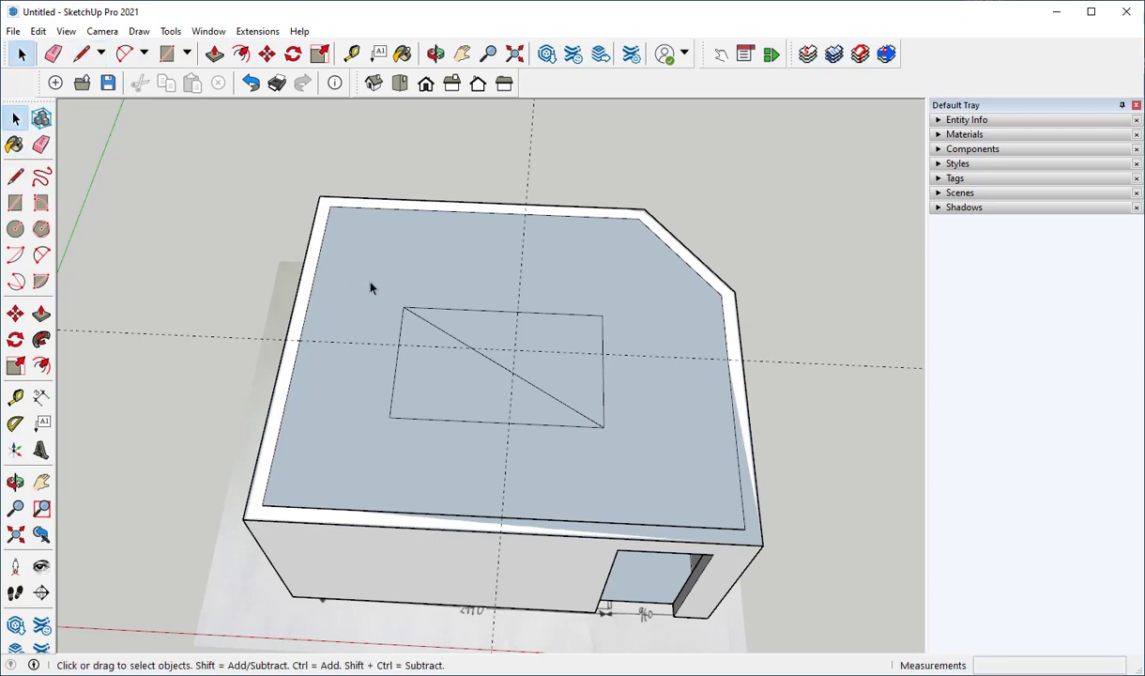
drag(366, 276, 643, 464)
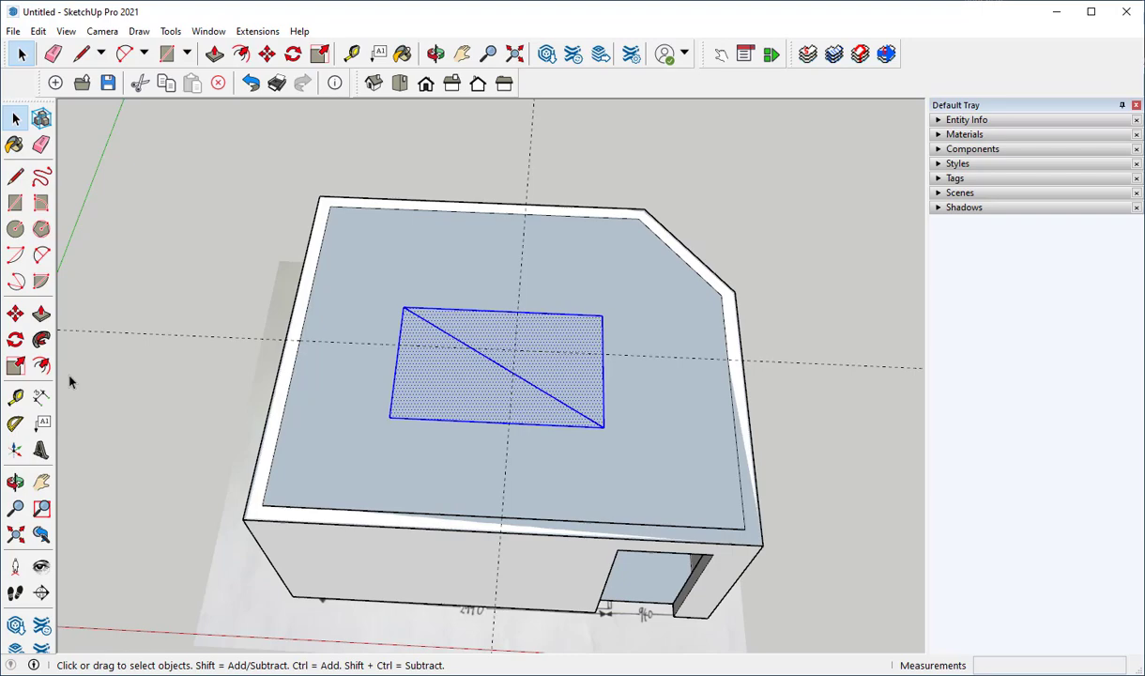
click(15, 313)
scroll(507, 362, up, 3)
click(502, 375)
click(529, 353)
Erase the helper diagonal and both guide lines, then select the central rectangle
click(15, 118)
click(234, 197)
middle_drag(234, 197, 278, 271)
click(433, 292)
key(Delete)
scroll(248, 348, down, 2)
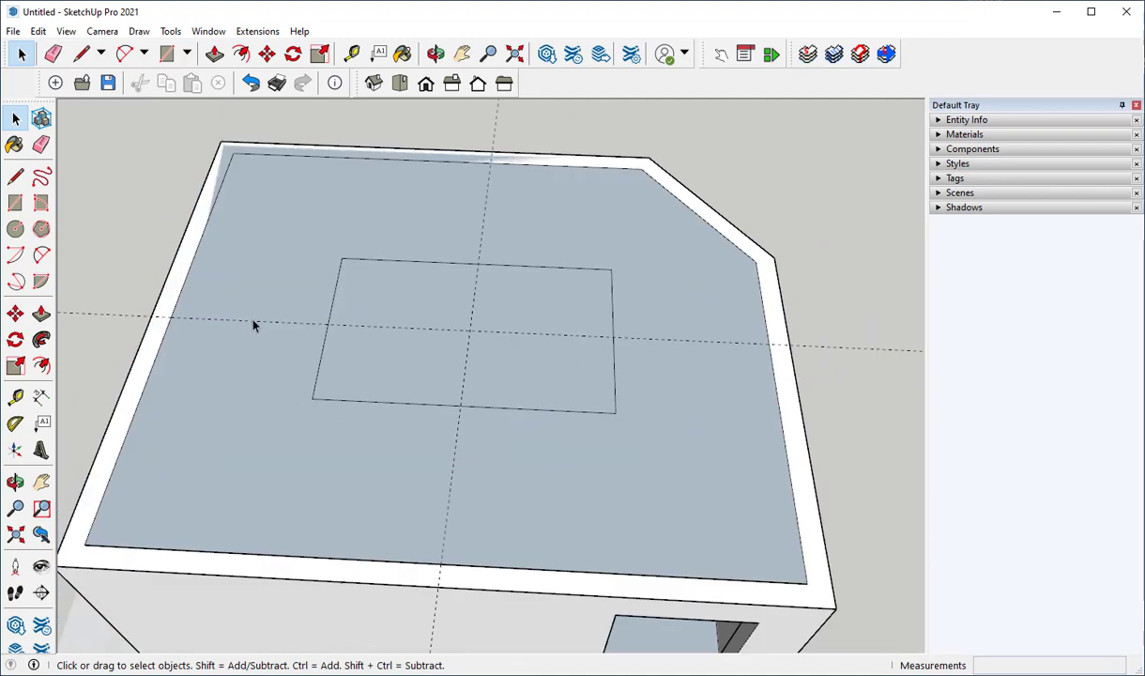
click(253, 325)
key(Delete)
click(474, 305)
key(Delete)
middle_drag(388, 361, 240, 300)
double_click(489, 298)
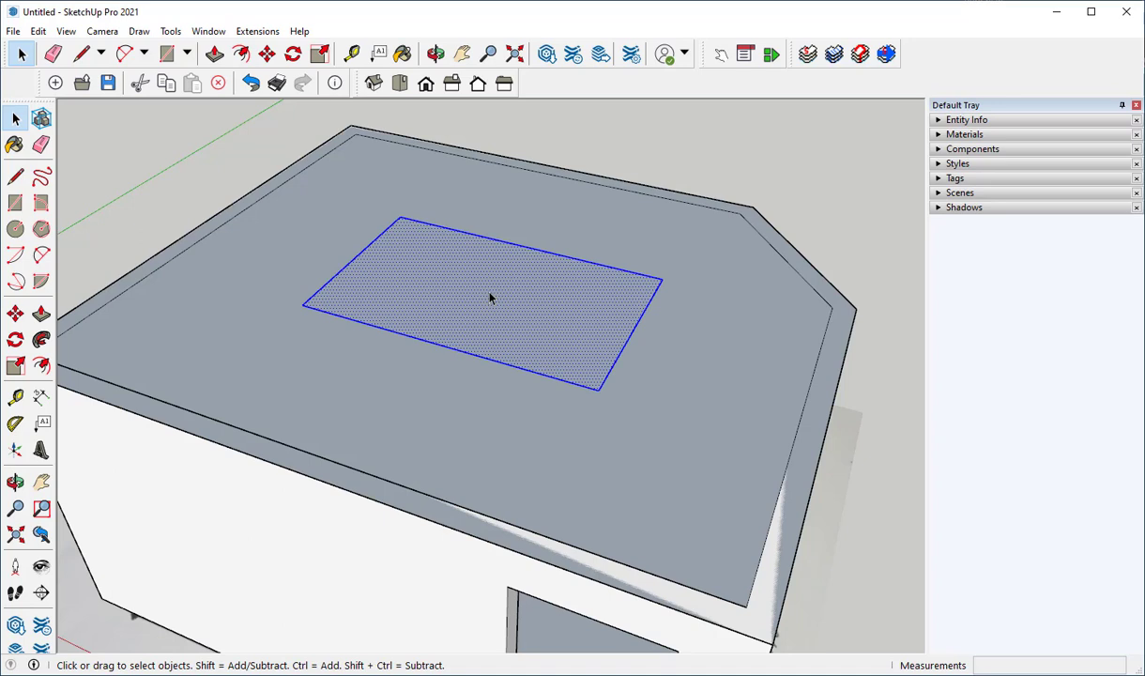
Lift the central rectangle about 2' straight up so the top folds into a hip roof
click(15, 314)
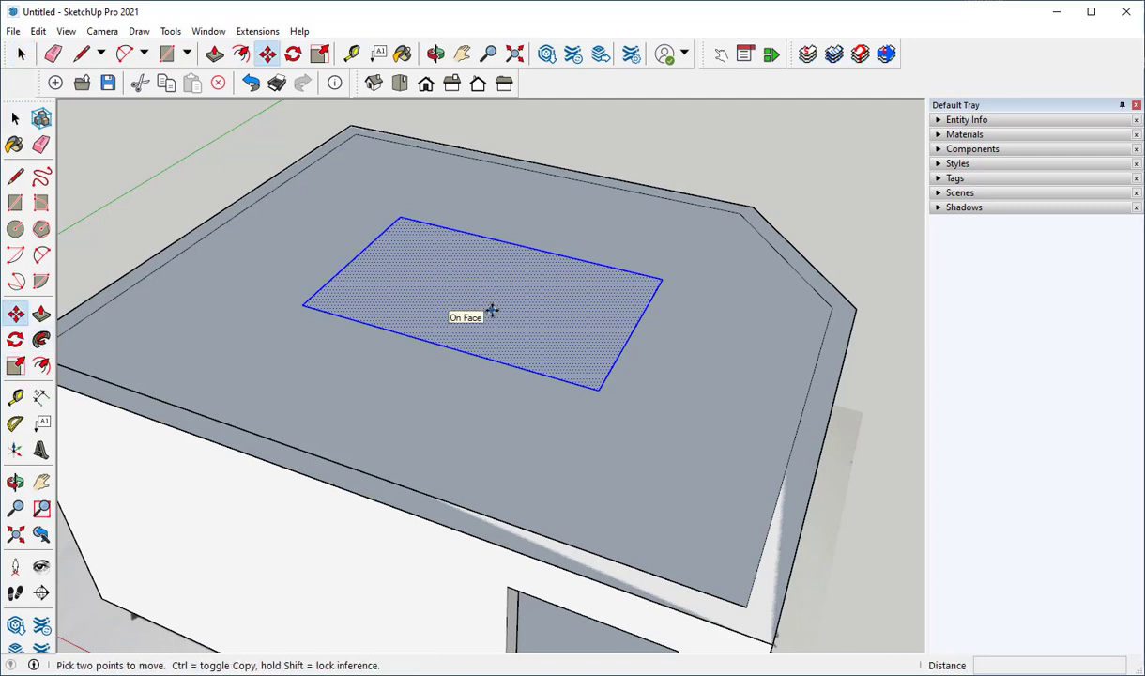
click(494, 302)
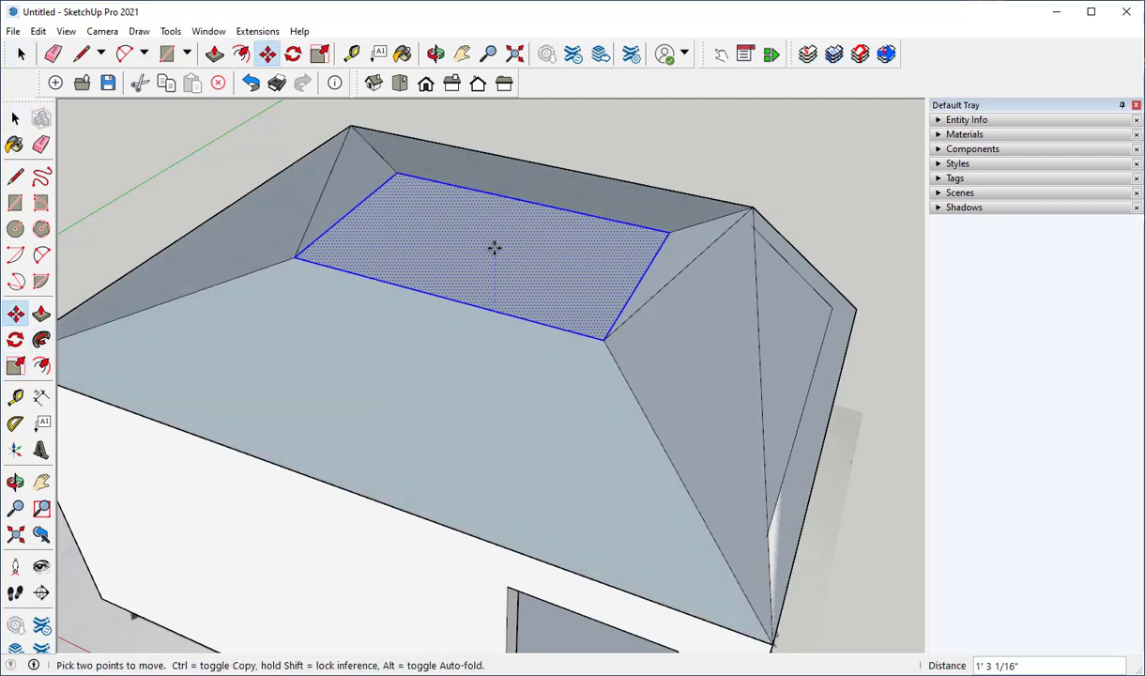
scroll(496, 203, down, 6)
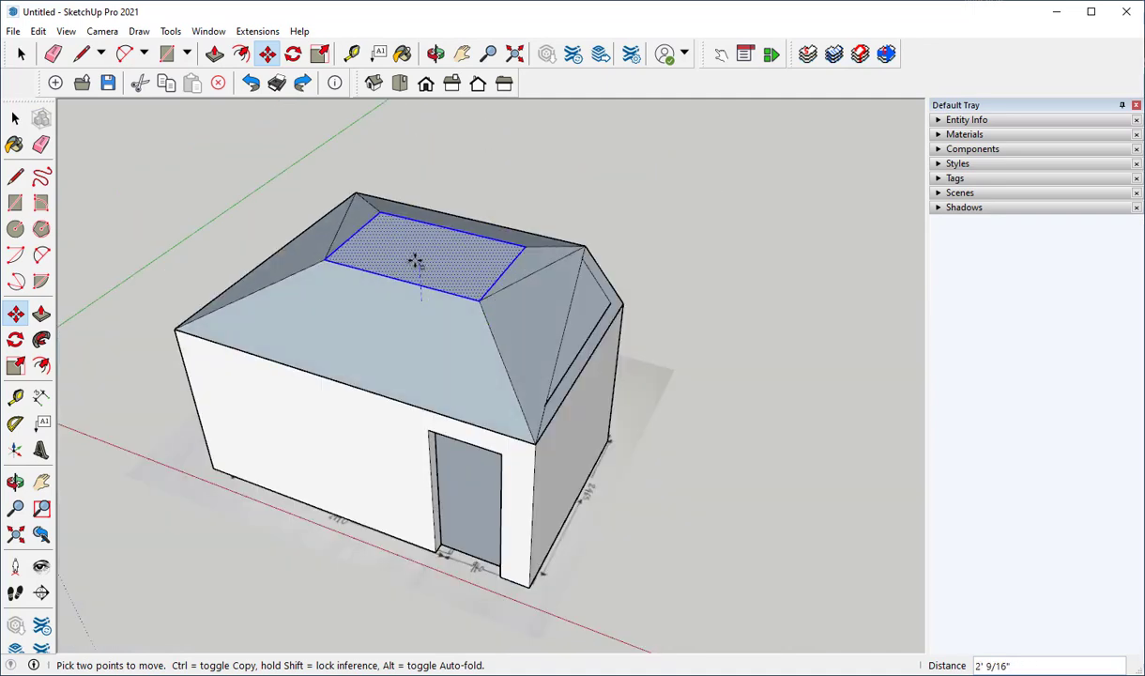
click(415, 261)
middle_drag(234, 439, 188, 244)
key(space)
click(176, 181)
middle_drag(345, 460, 411, 379)
Select all connected roof faces and Make Group from the context menu
scroll(434, 363, down, 2)
click(470, 328)
double_click(468, 329)
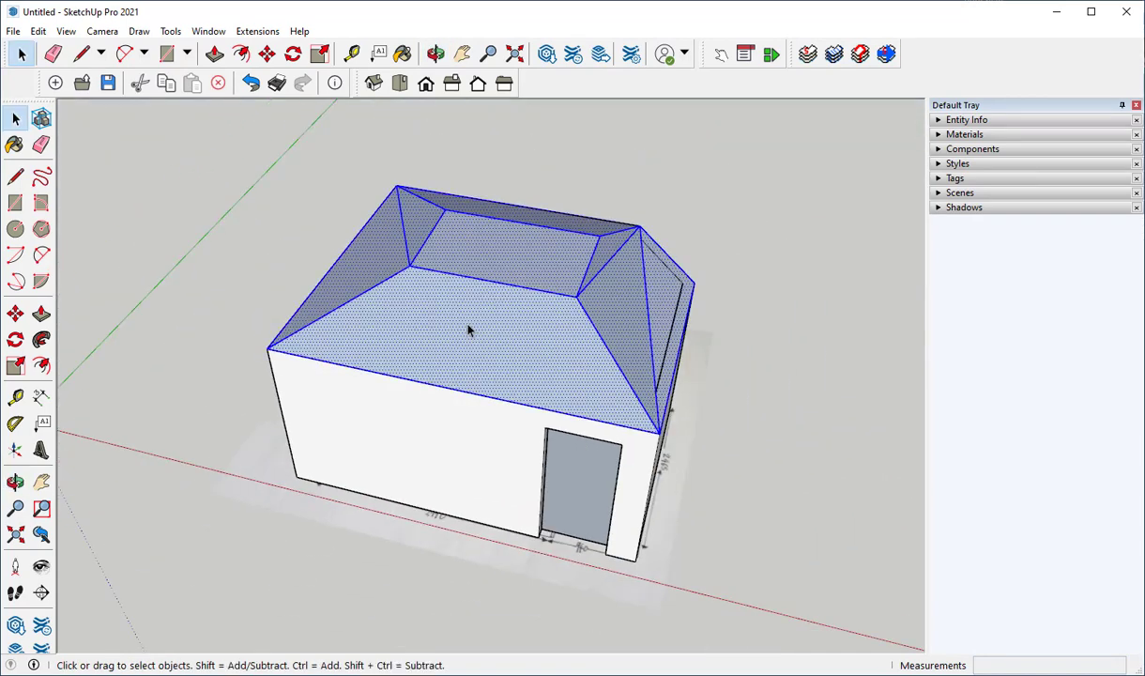
right_click(468, 329)
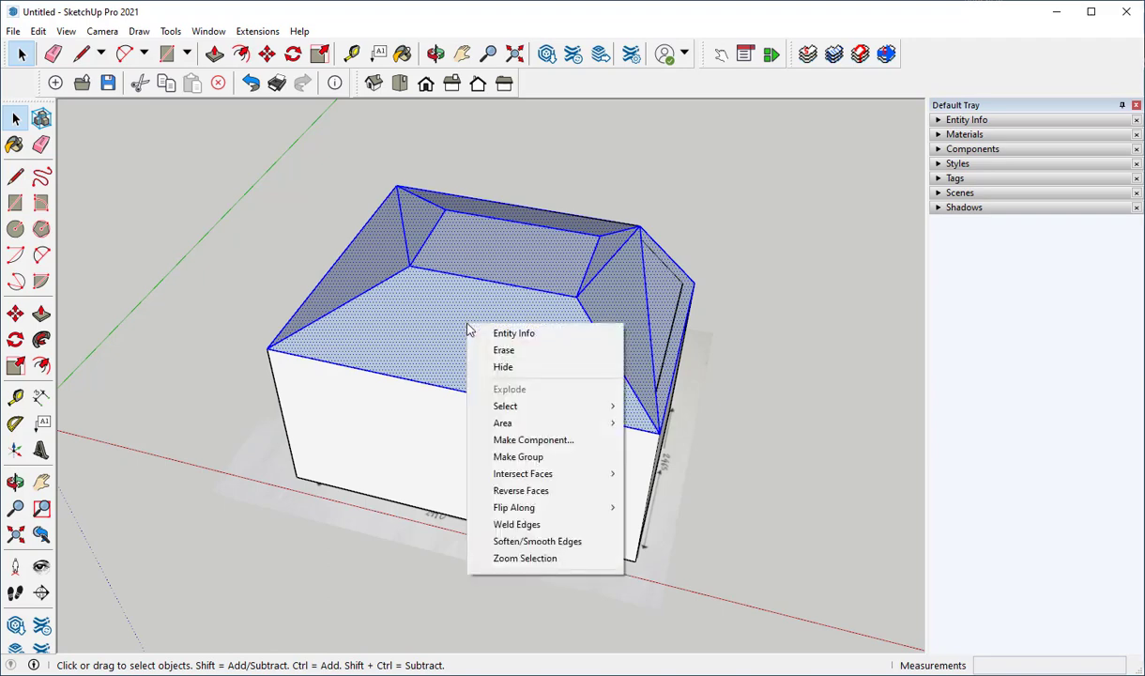
click(520, 464)
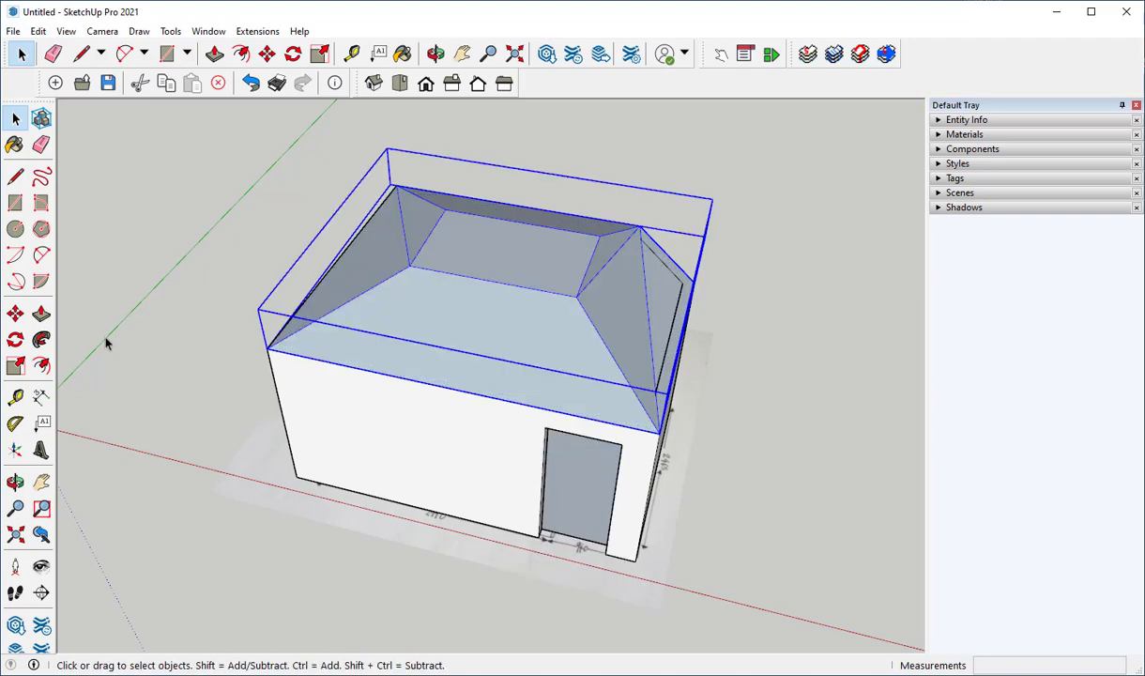
click(218, 248)
middle_drag(189, 289, 579, 465)
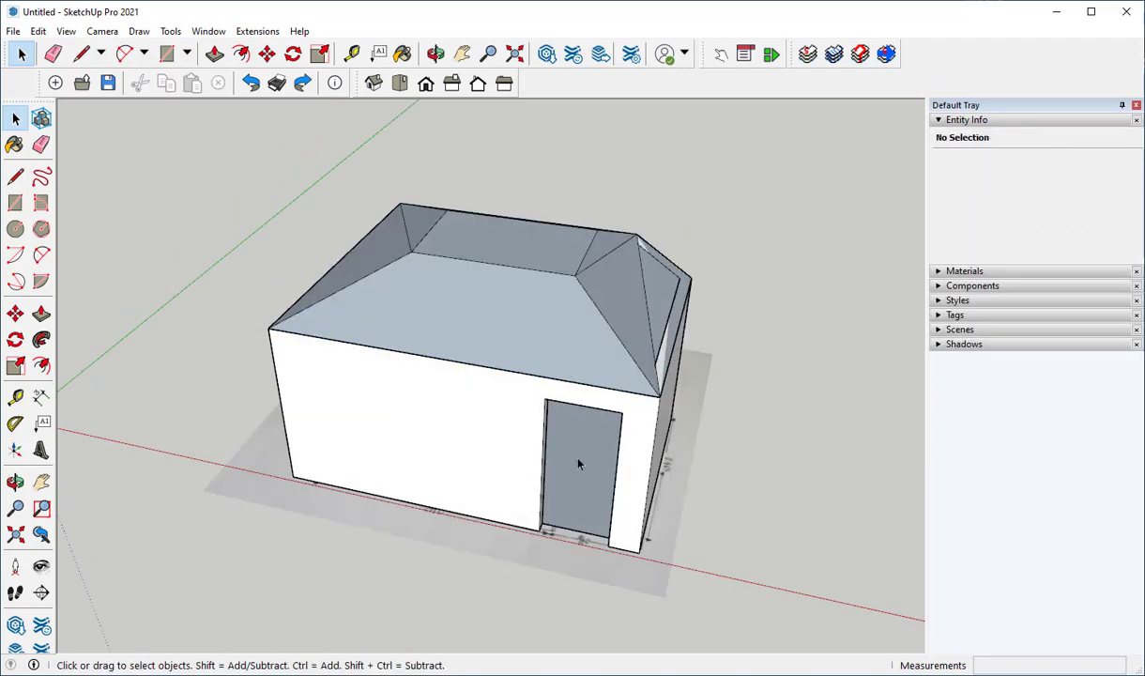
Add a new tag in the Tags panel and name it Roof
click(523, 328)
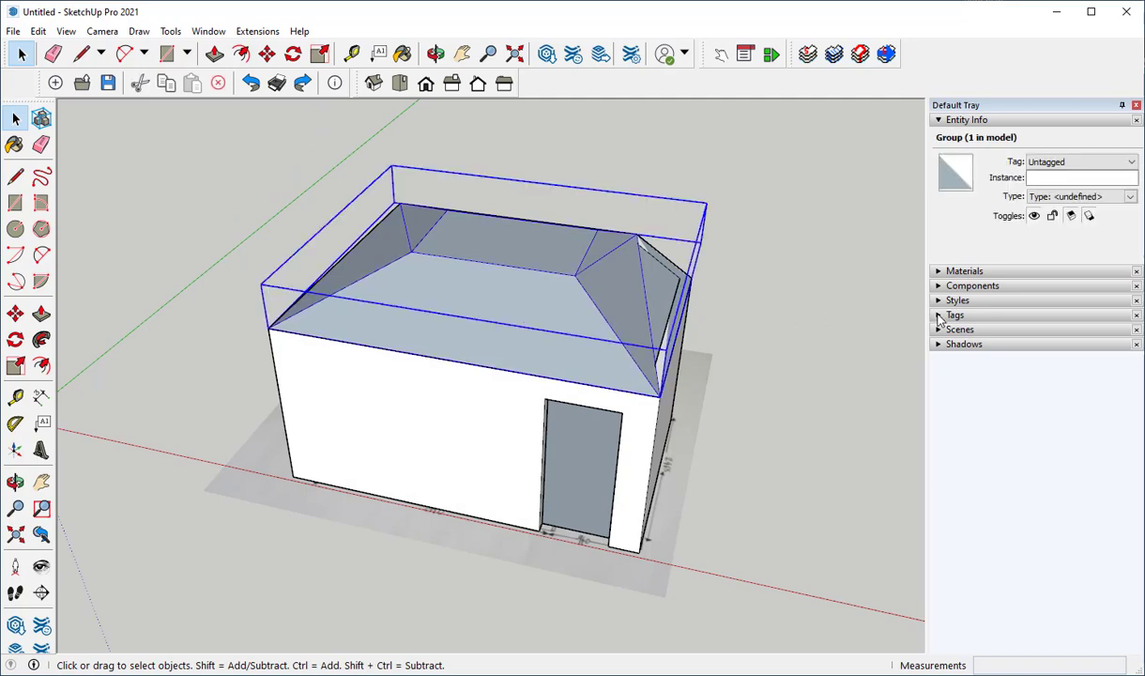
click(939, 317)
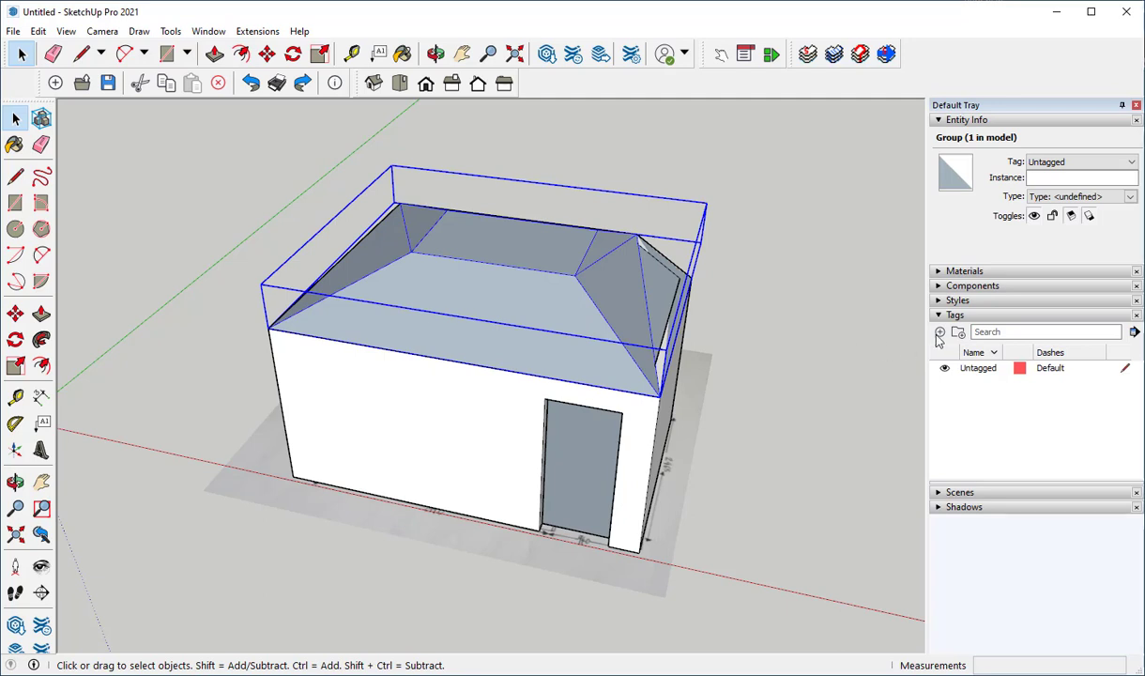
click(940, 332)
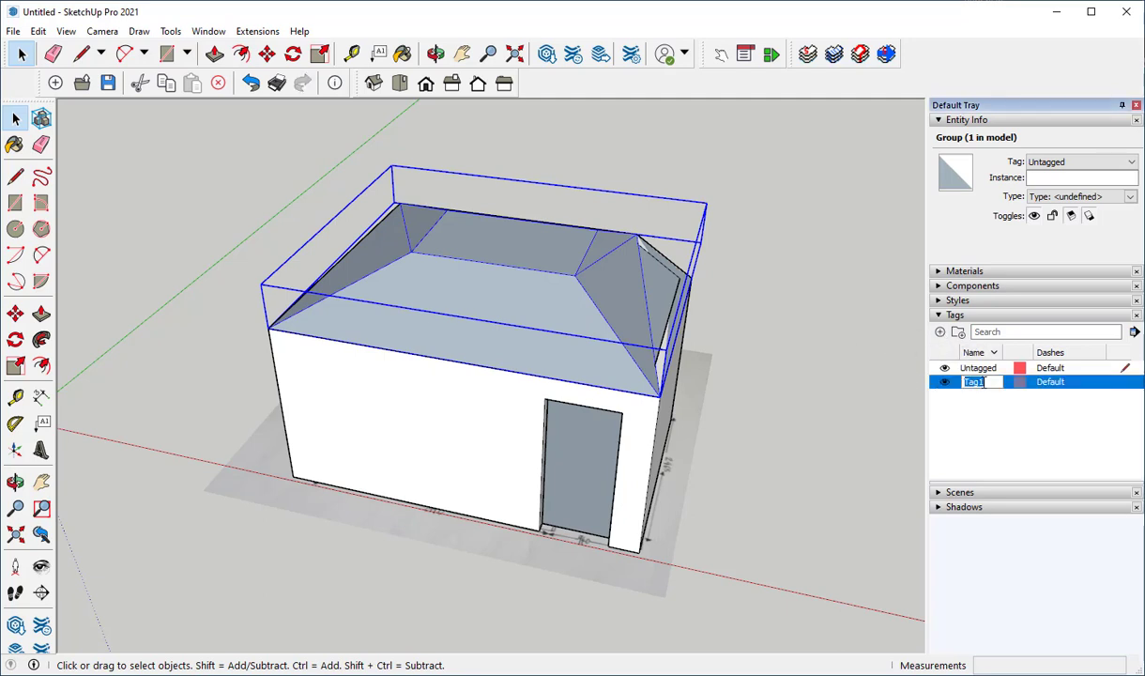
key(BackSpace)
click(845, 455)
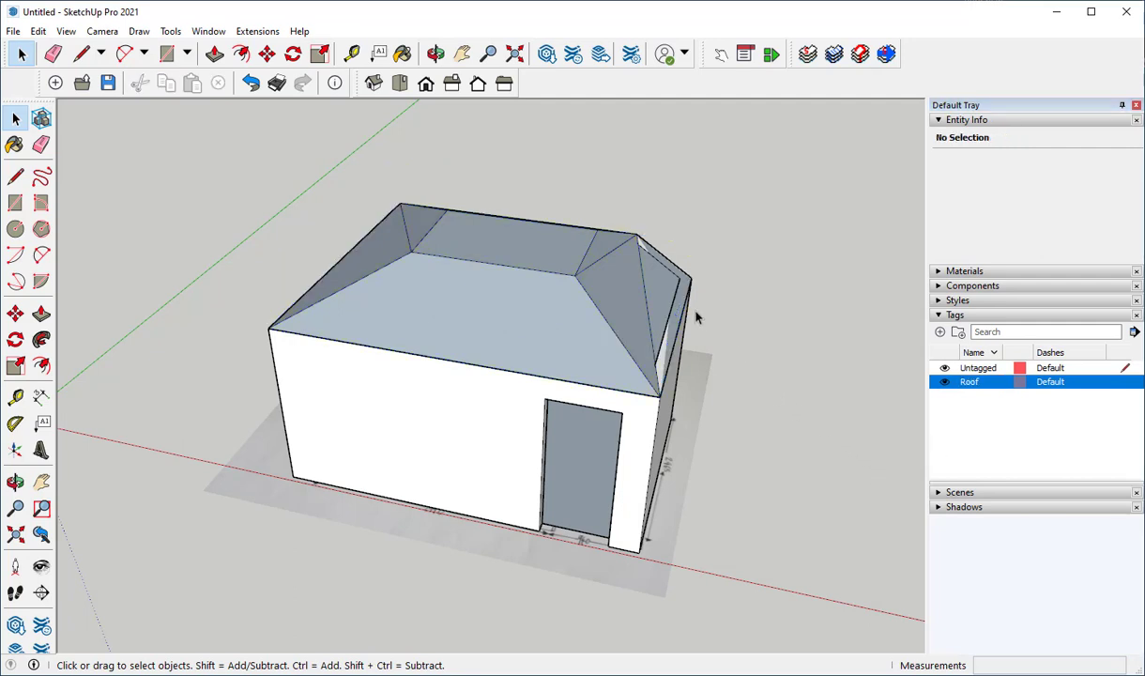
Assign the roof group to the Roof tag in Entity Info
click(554, 328)
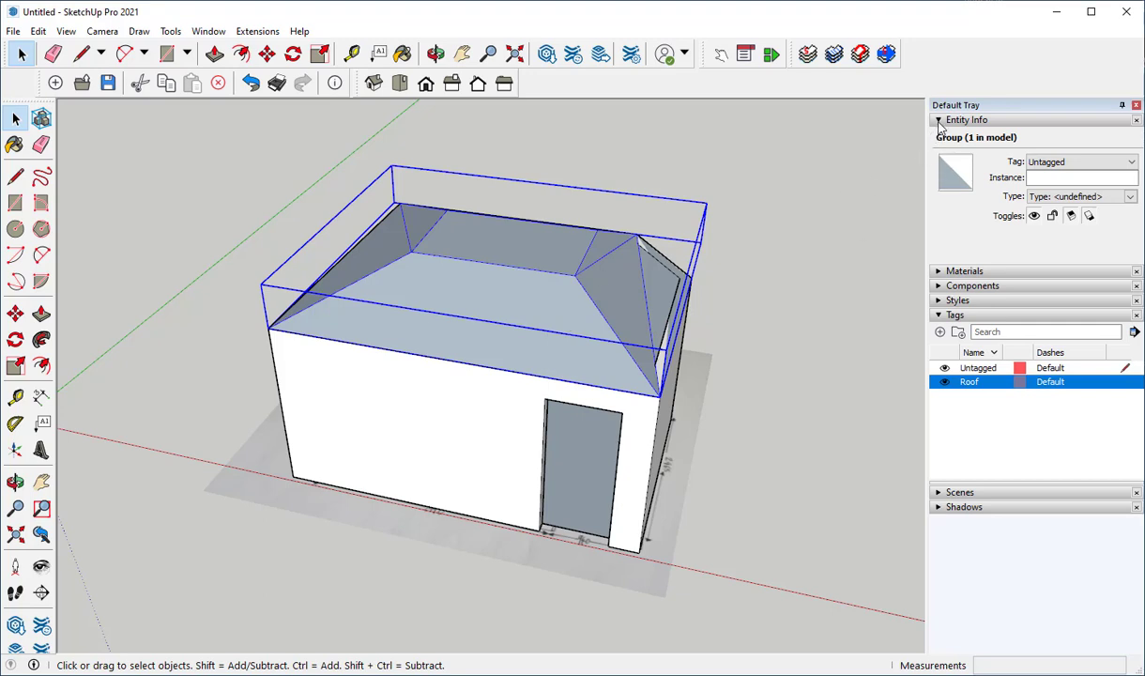
click(1084, 162)
click(1036, 187)
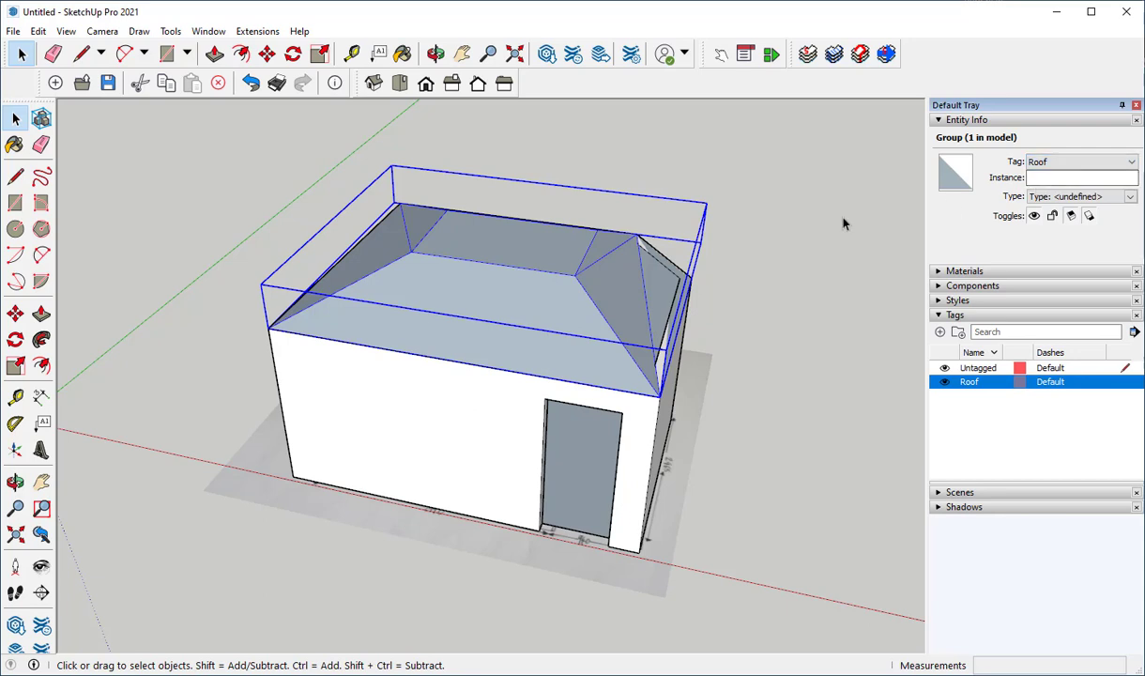
click(800, 376)
Add another new tag named Walls
click(473, 443)
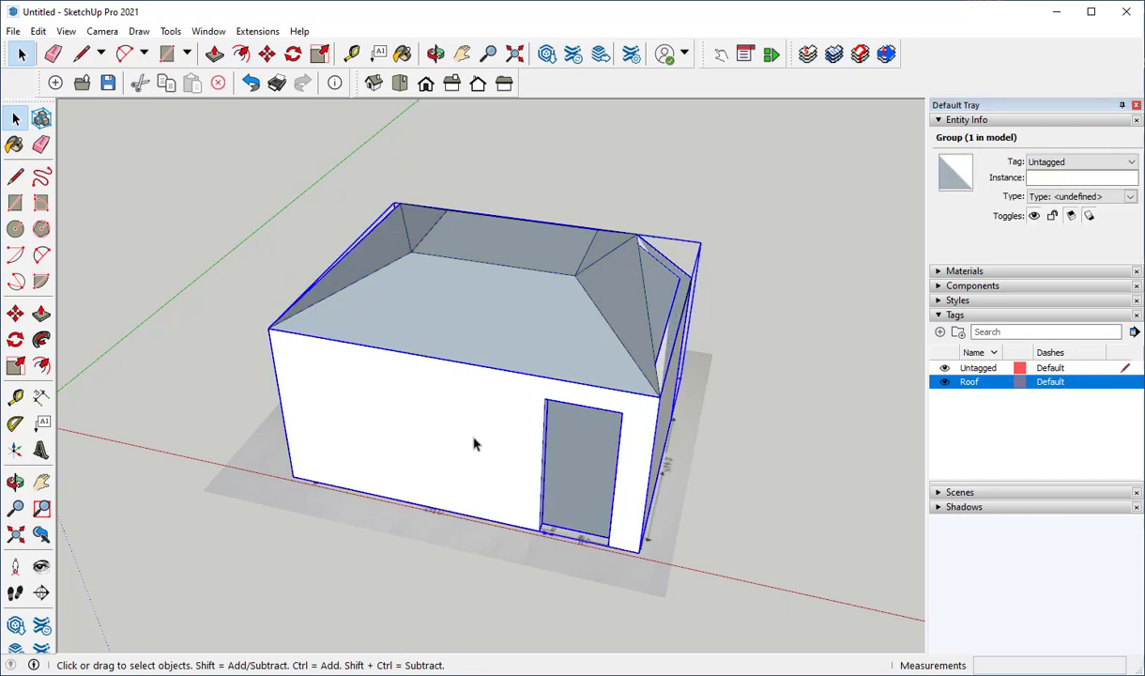
click(940, 331)
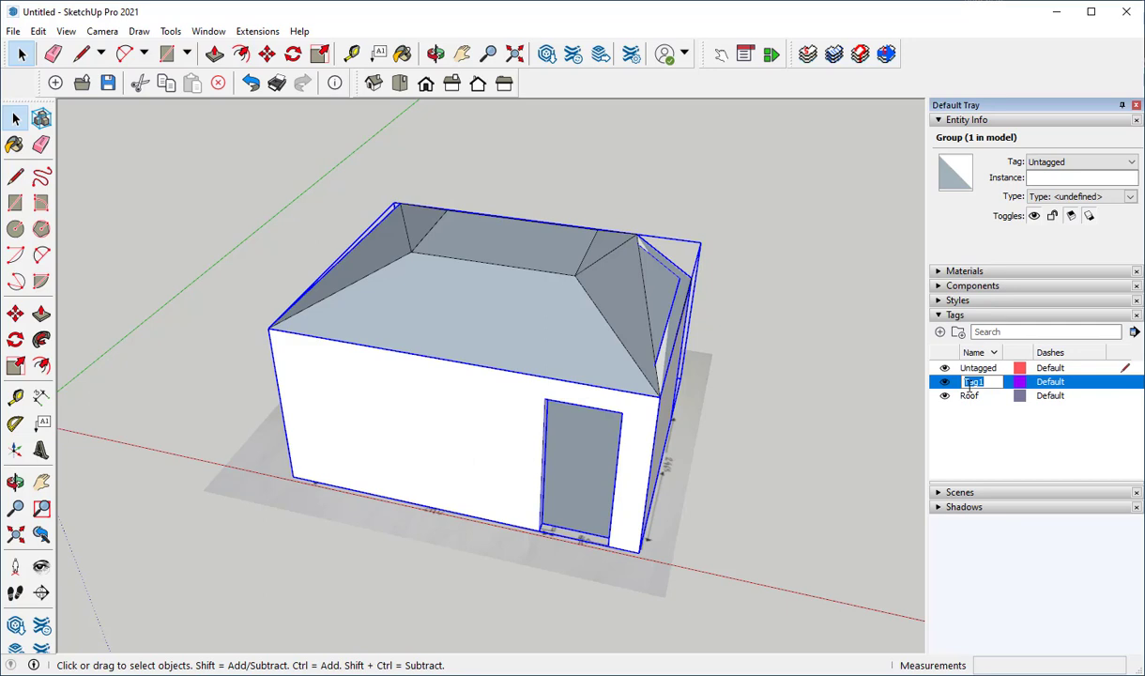
click(836, 457)
Set the house walls group's tag to Walls in Entity Info
click(460, 462)
click(1084, 162)
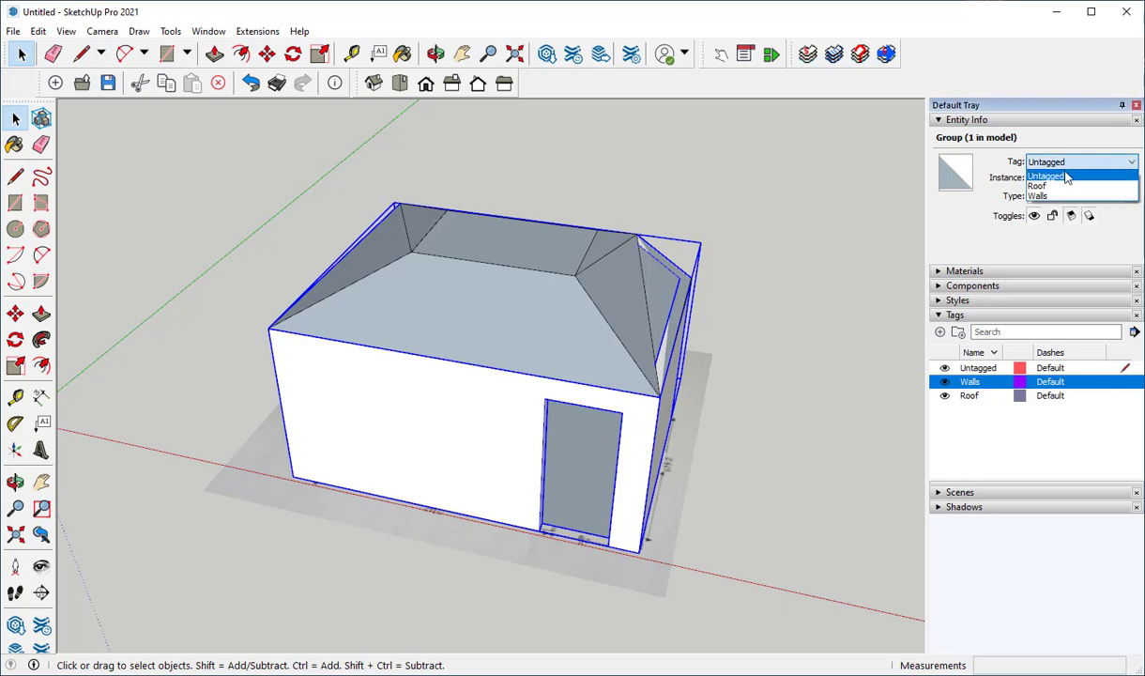
click(1040, 195)
click(797, 420)
scroll(478, 309, up, 3)
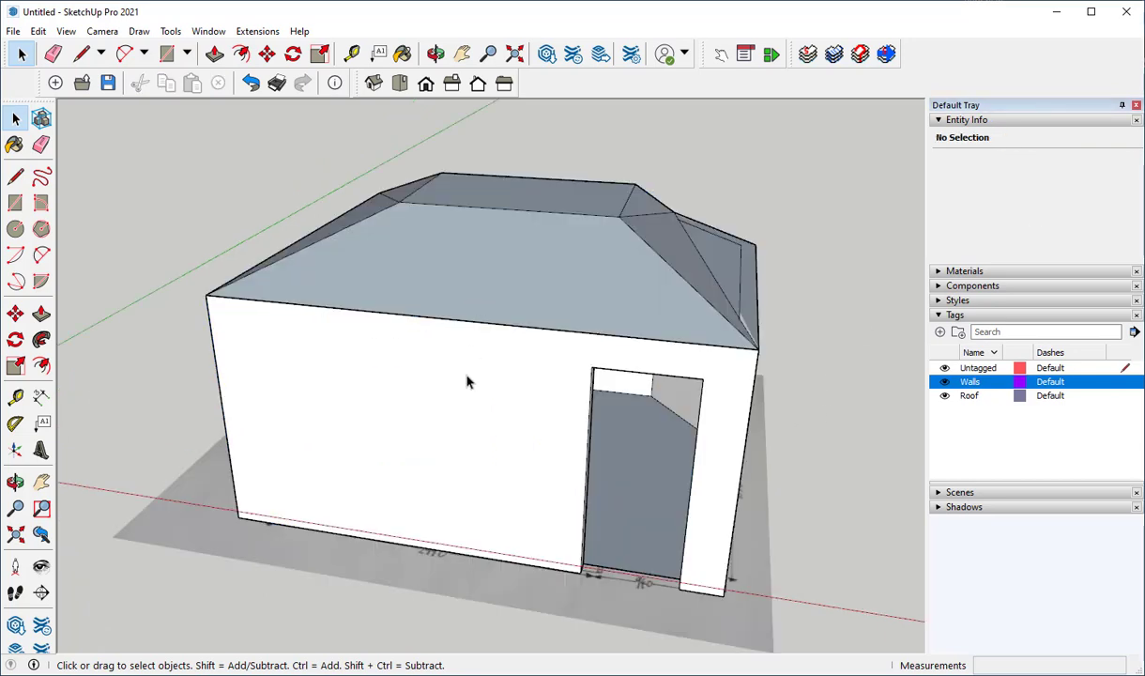
click(537, 278)
middle_drag(536, 278, 600, 434)
Hide the Roof tag and orbit down to look inside the room
click(970, 398)
click(945, 395)
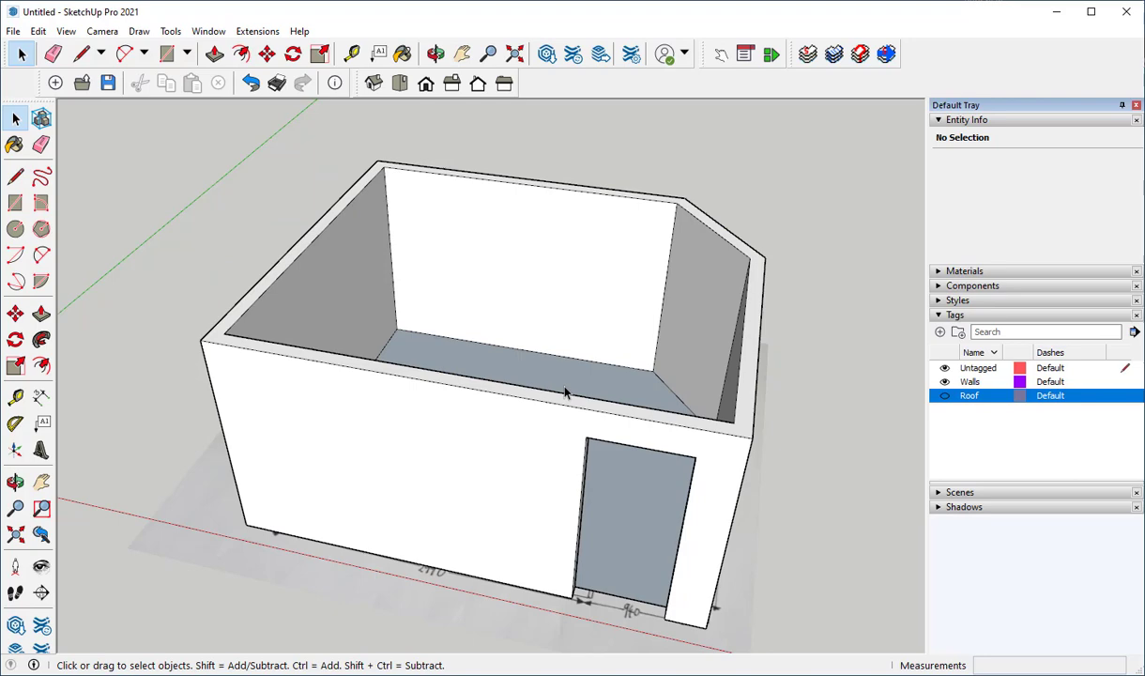
middle_drag(562, 391, 501, 481)
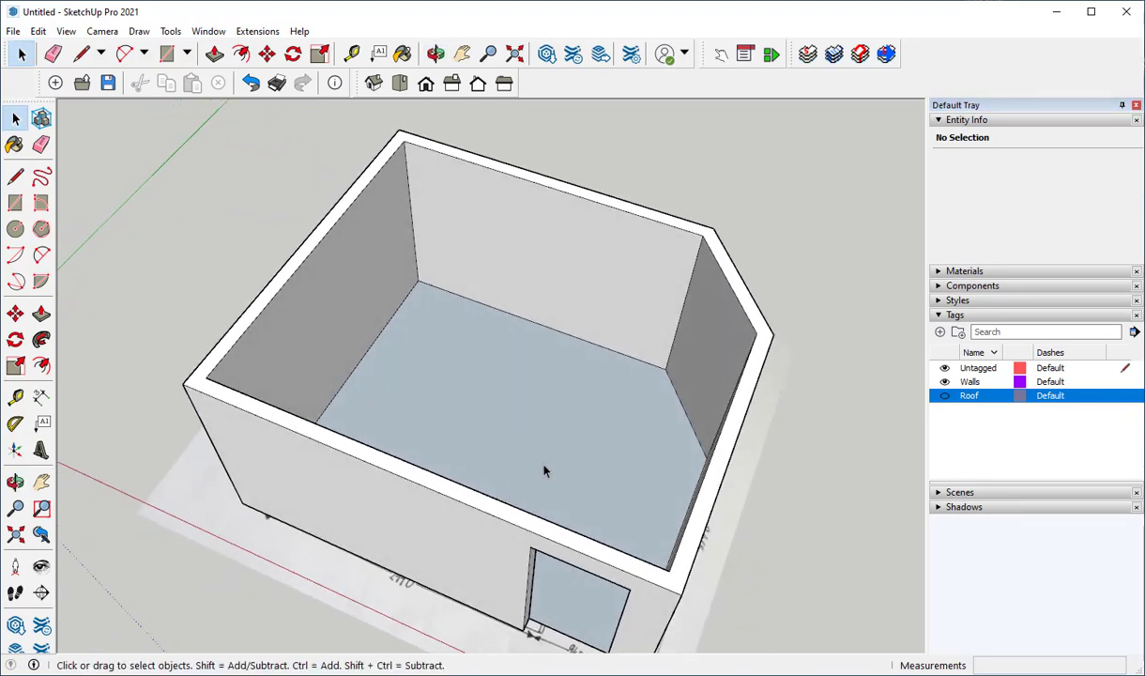
middle_drag(544, 468, 512, 385)
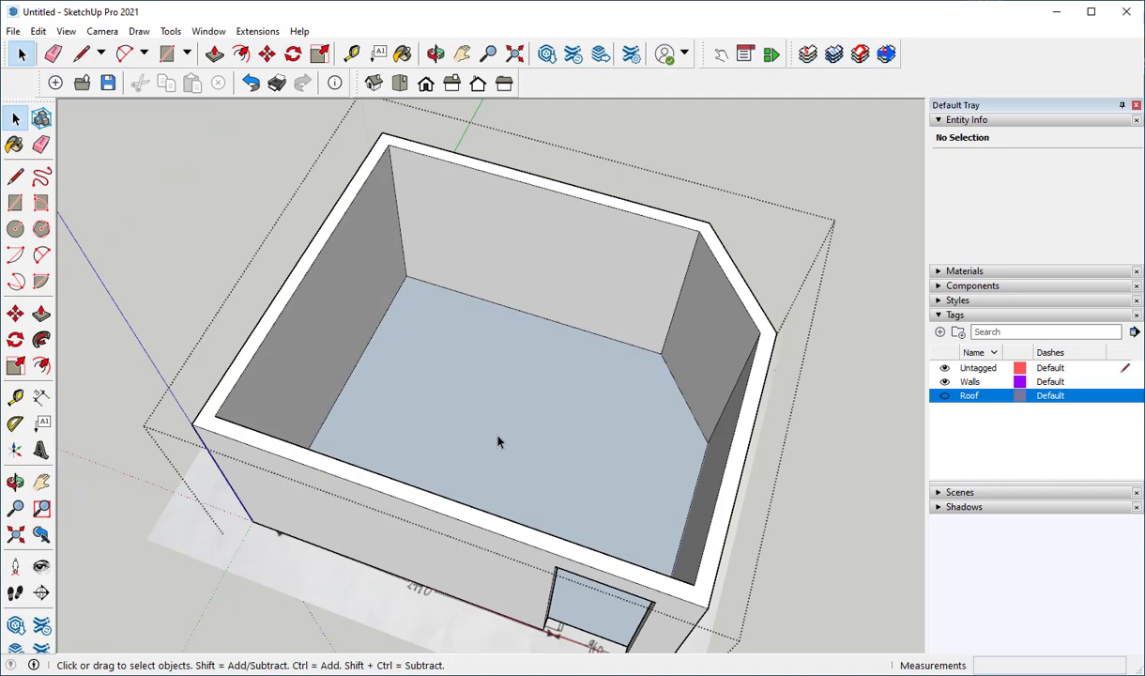
middle_drag(495, 439, 494, 246)
Delete the standing person figure and orbit to a side view of the walls
middle_drag(436, 322, 460, 486)
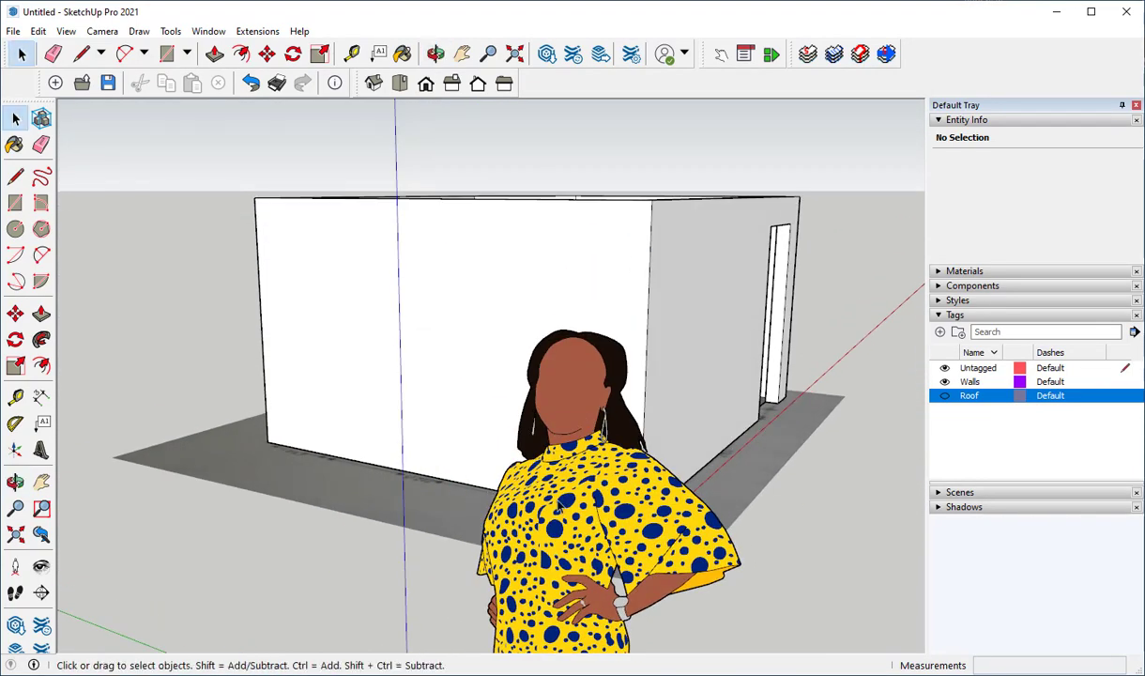
click(535, 481)
key(Delete)
middle_drag(409, 352, 427, 326)
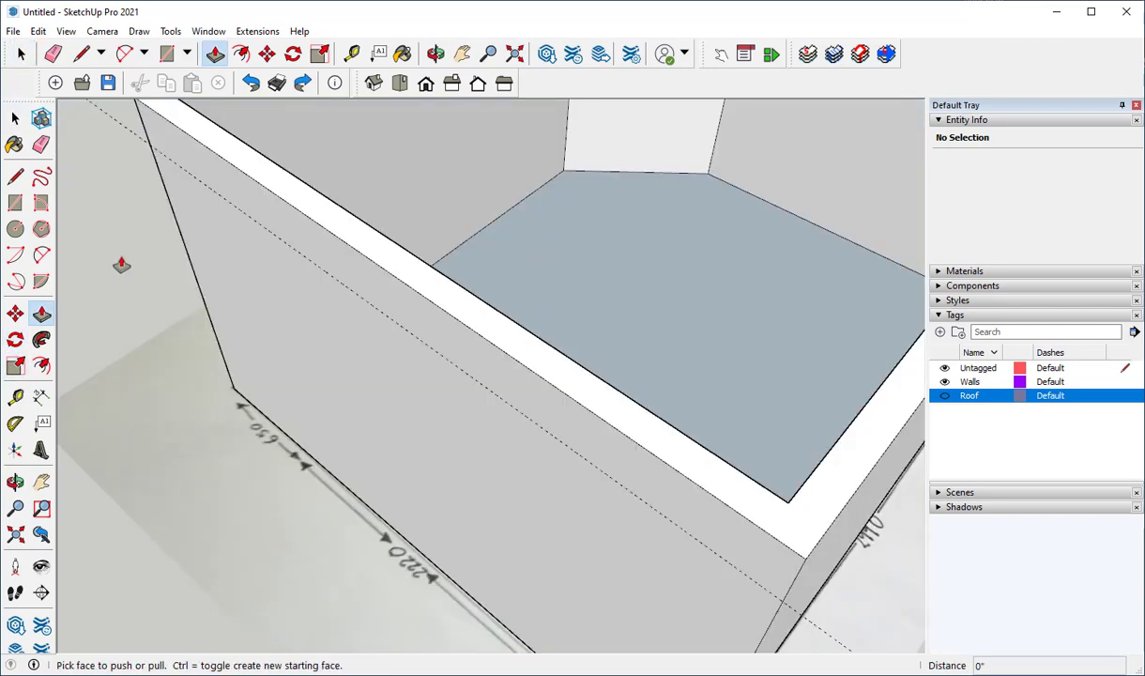
middle_drag(218, 463, 230, 436)
click(15, 118)
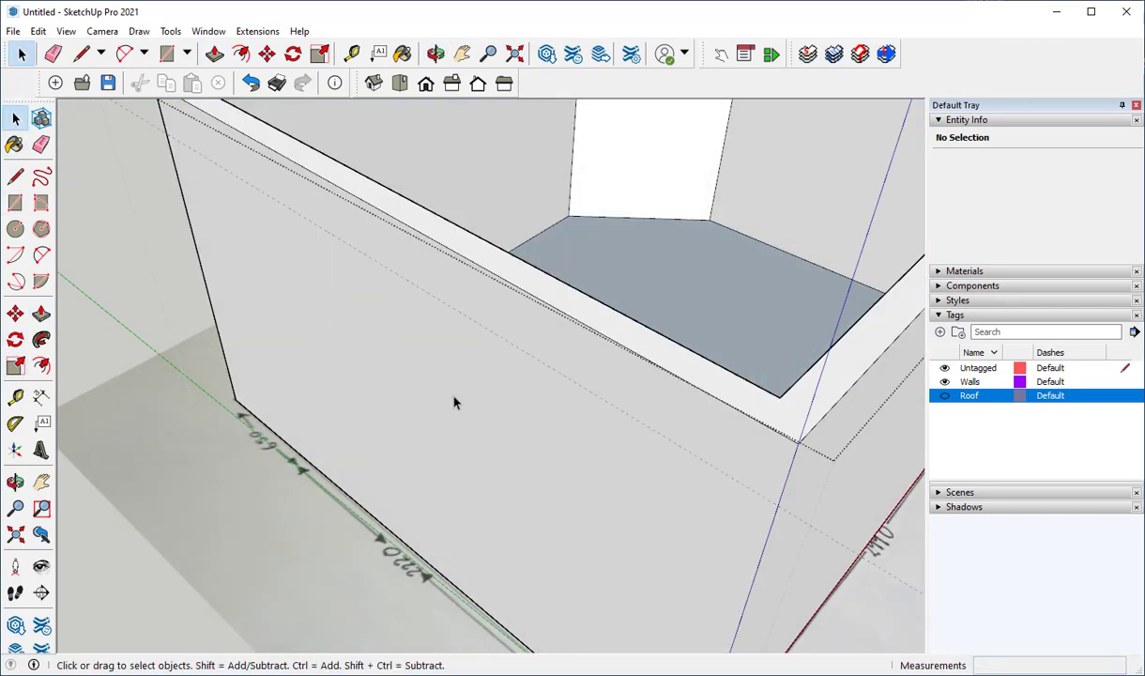
middle_drag(457, 404, 553, 349)
Draw a window-sized rectangle on the side wall
click(15, 201)
click(322, 245)
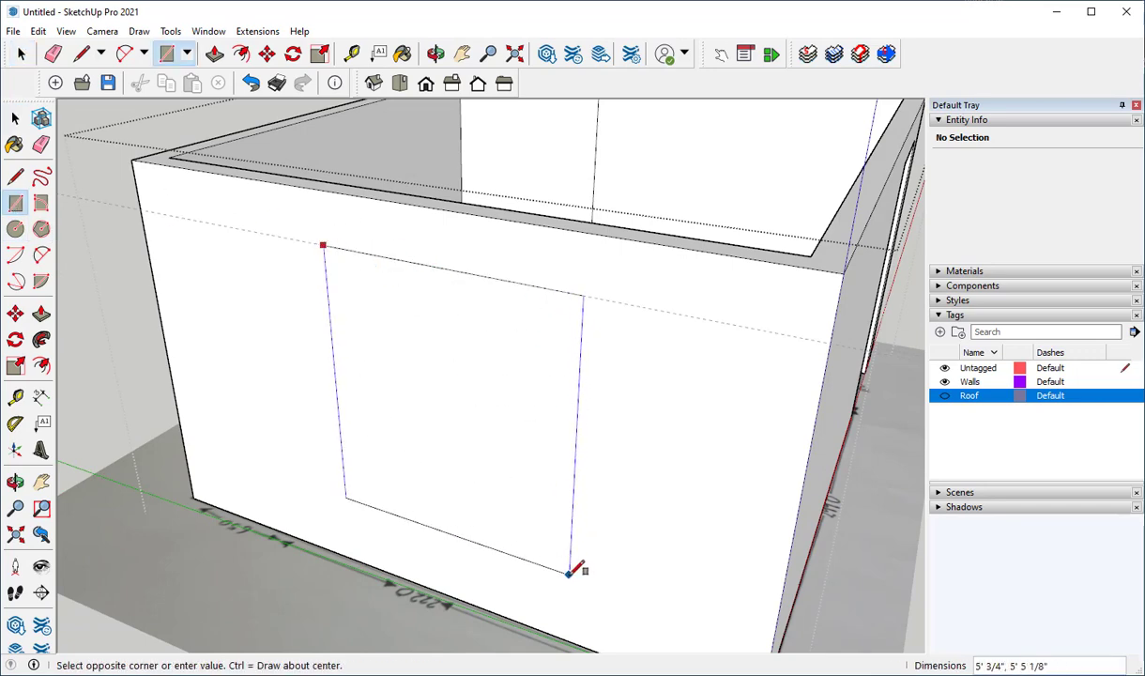
middle_drag(530, 601, 191, 385)
click(583, 480)
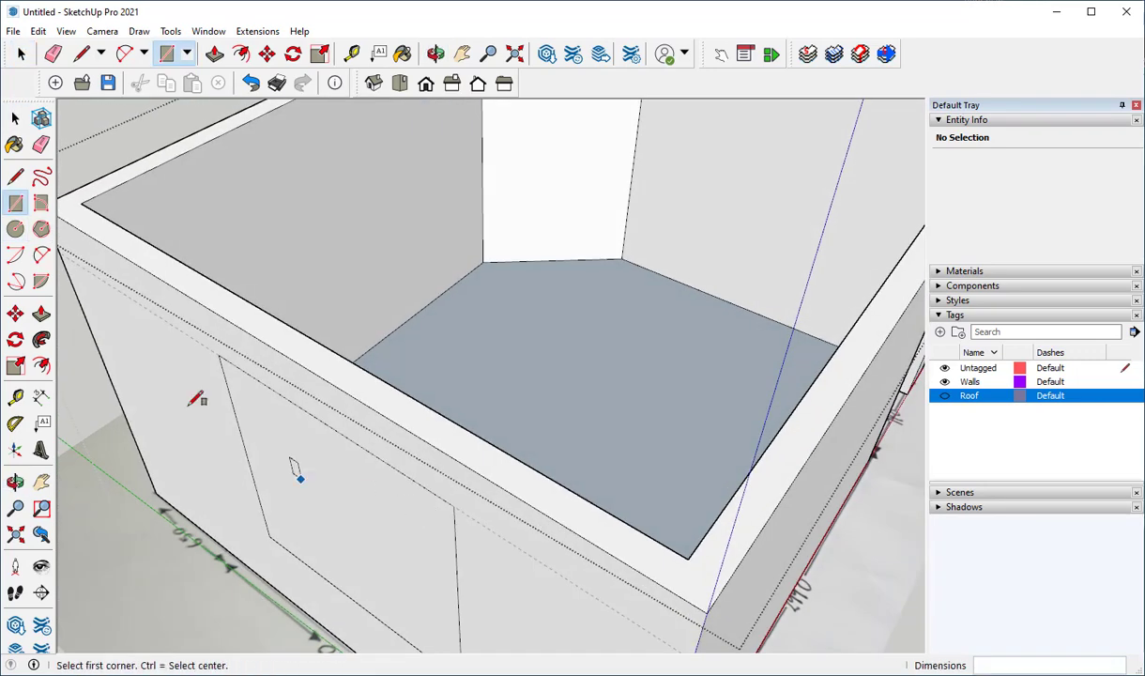
Push/Pull the window rectangle through the wall thickness to open it
click(41, 315)
click(324, 478)
click(370, 394)
middle_drag(371, 394, 233, 417)
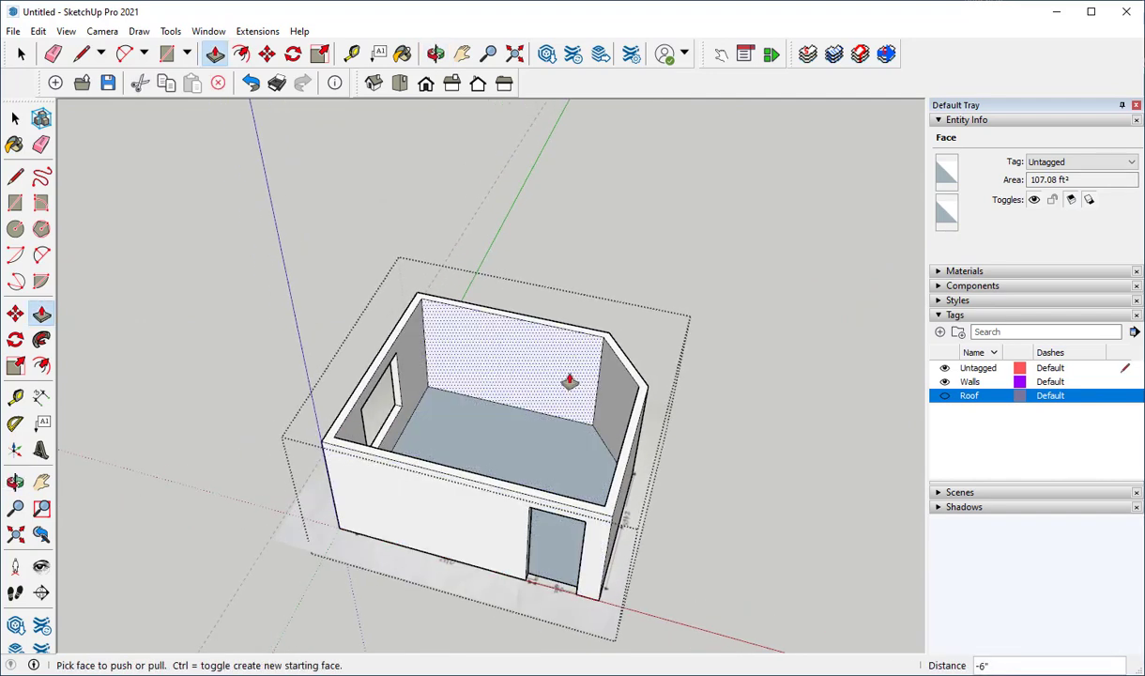
middle_drag(564, 378, 409, 398)
scroll(375, 413, up, 5)
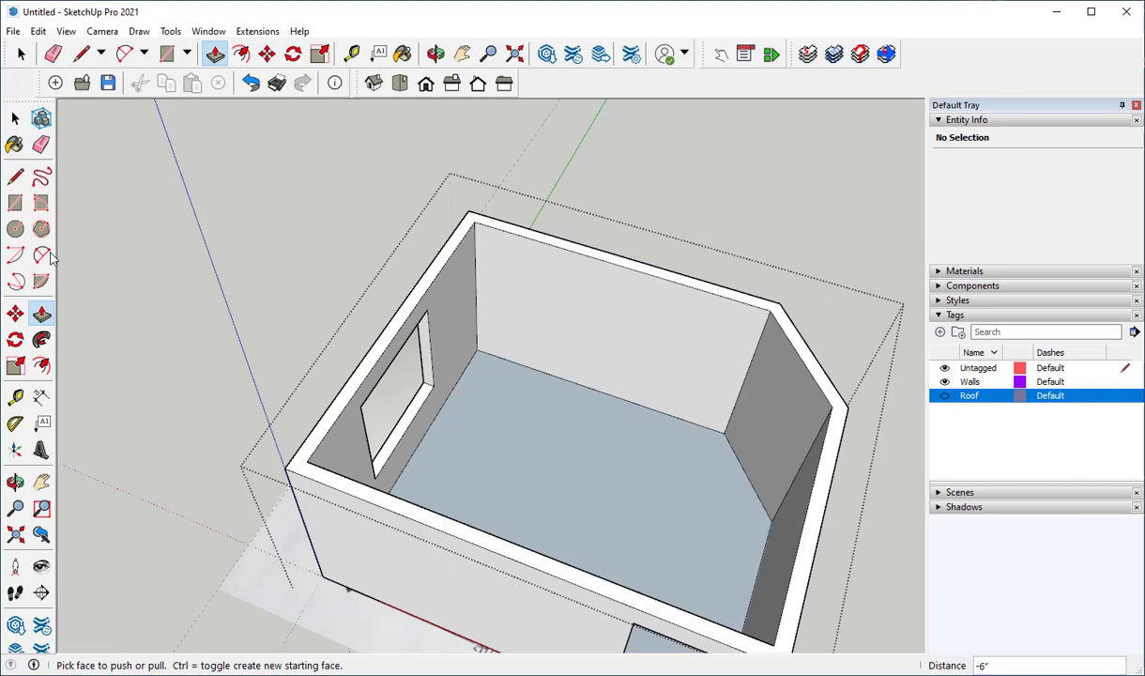
Paint the room floor with Tile Hexagon White from the Tile collection
click(15, 141)
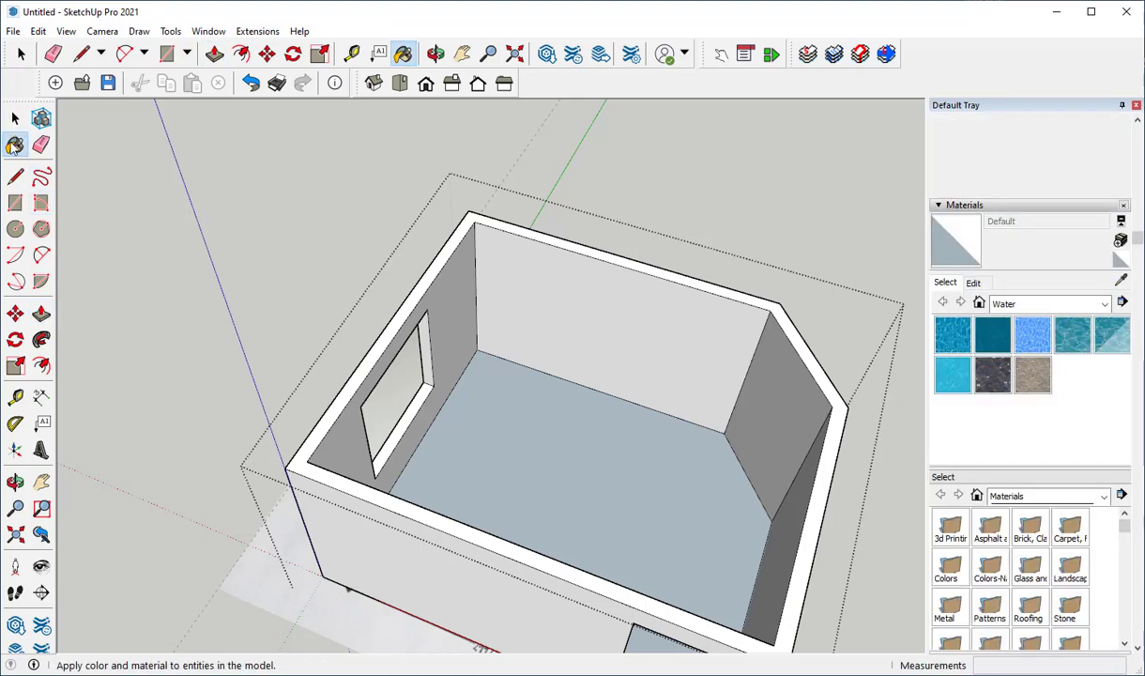
scroll(996, 450, down, 2)
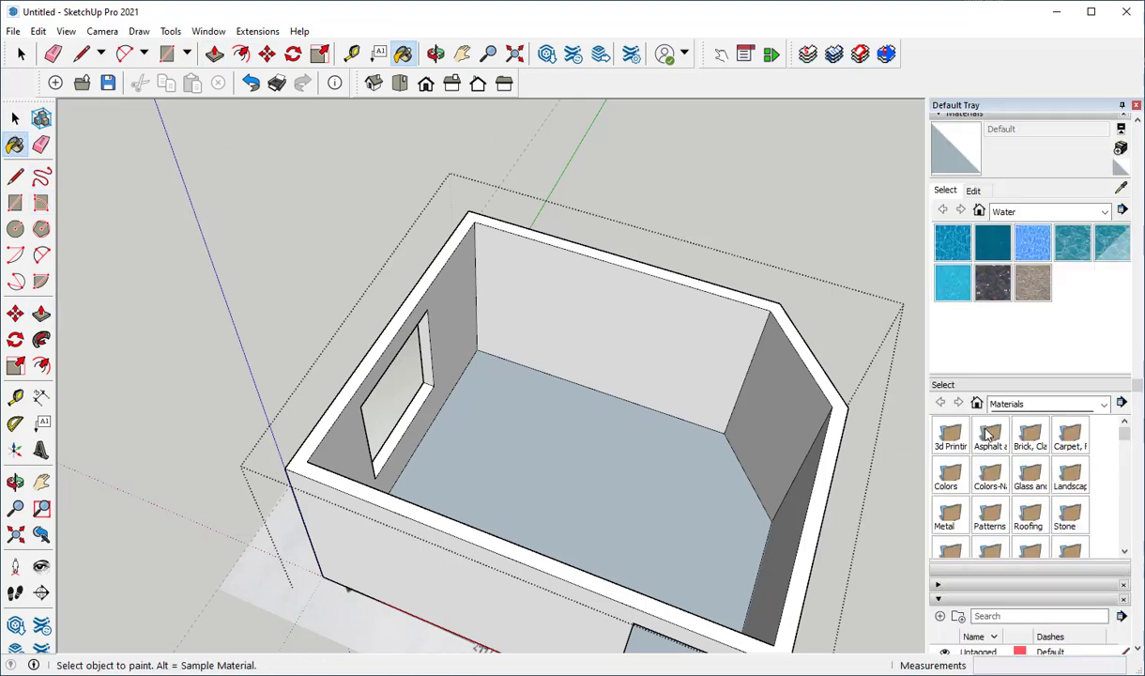
click(1102, 213)
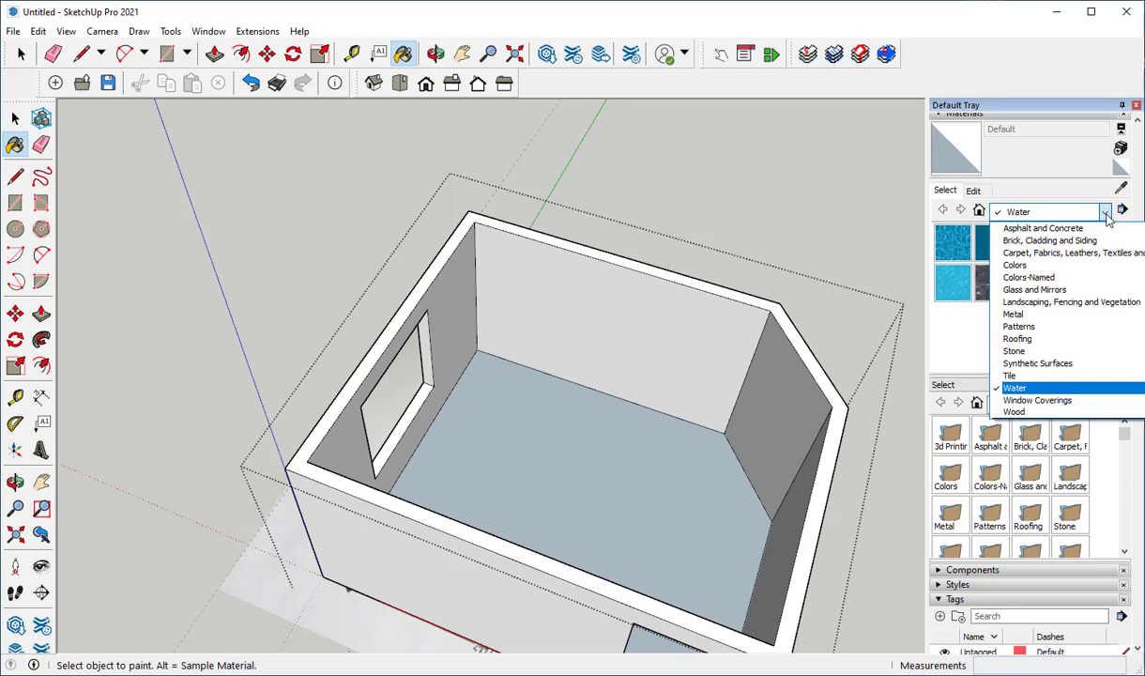
click(1069, 252)
click(1105, 214)
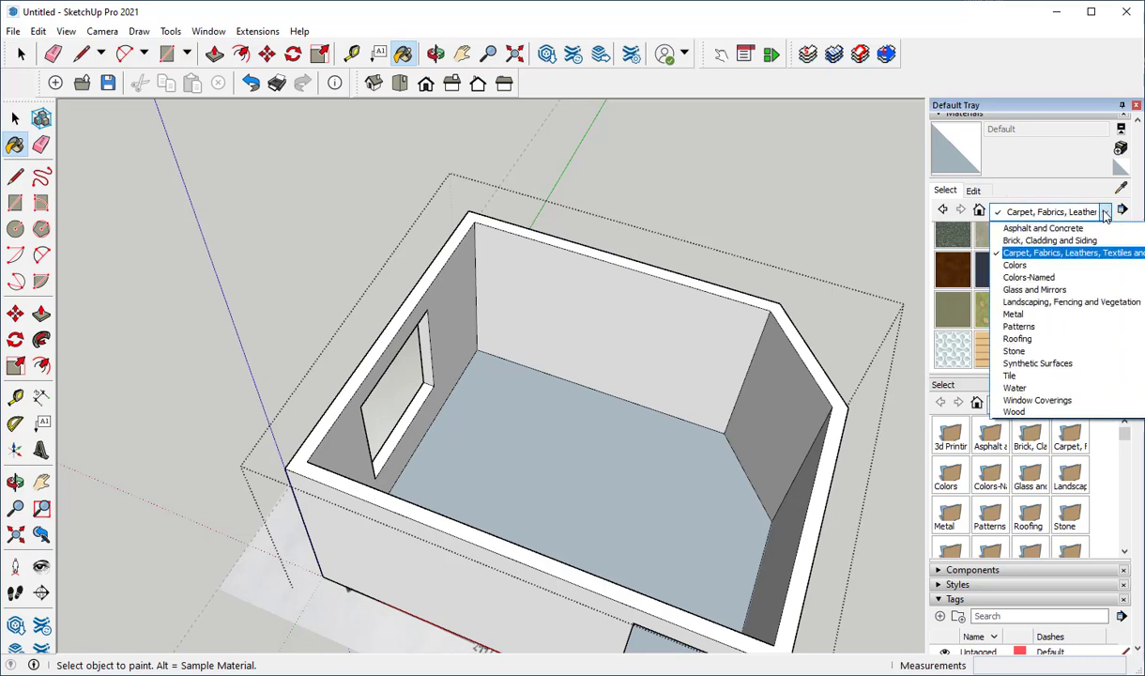
click(1017, 376)
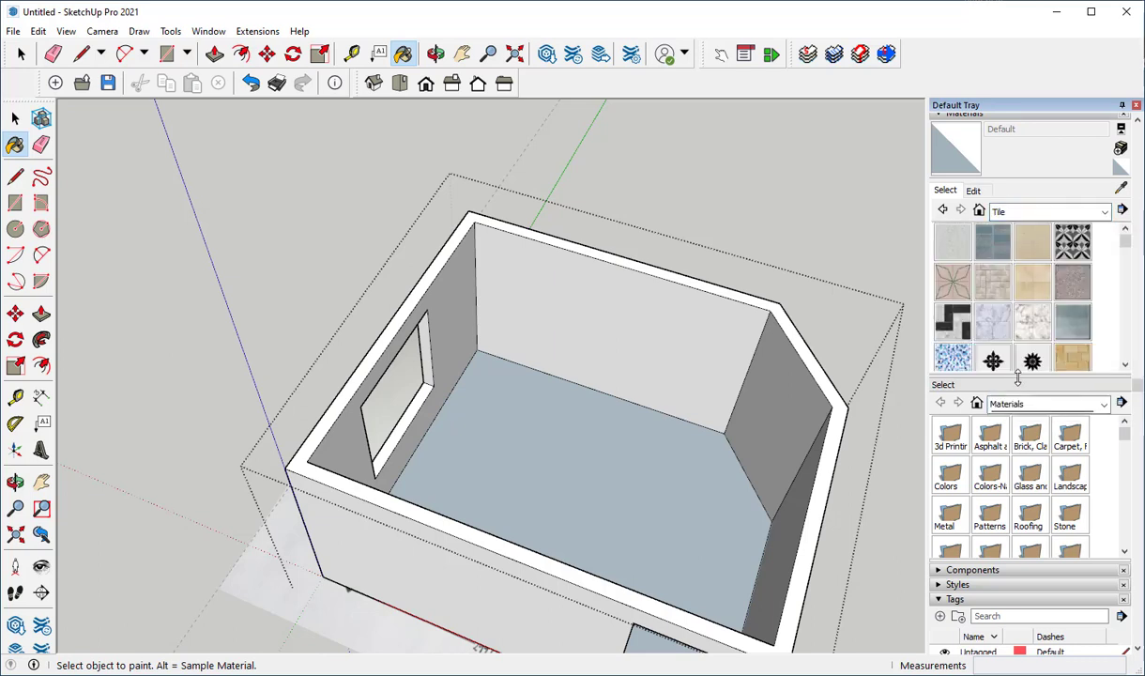
scroll(1033, 346, down, 3)
scroll(1032, 346, down, 2)
click(992, 244)
click(613, 476)
mouse_move(624, 481)
middle_down()
mouse_move(615, 541)
mouse_move(595, 531)
mouse_move(718, 496)
mouse_move(705, 528)
mouse_move(682, 503)
mouse_move(675, 516)
mouse_move(691, 503)
middle_up()
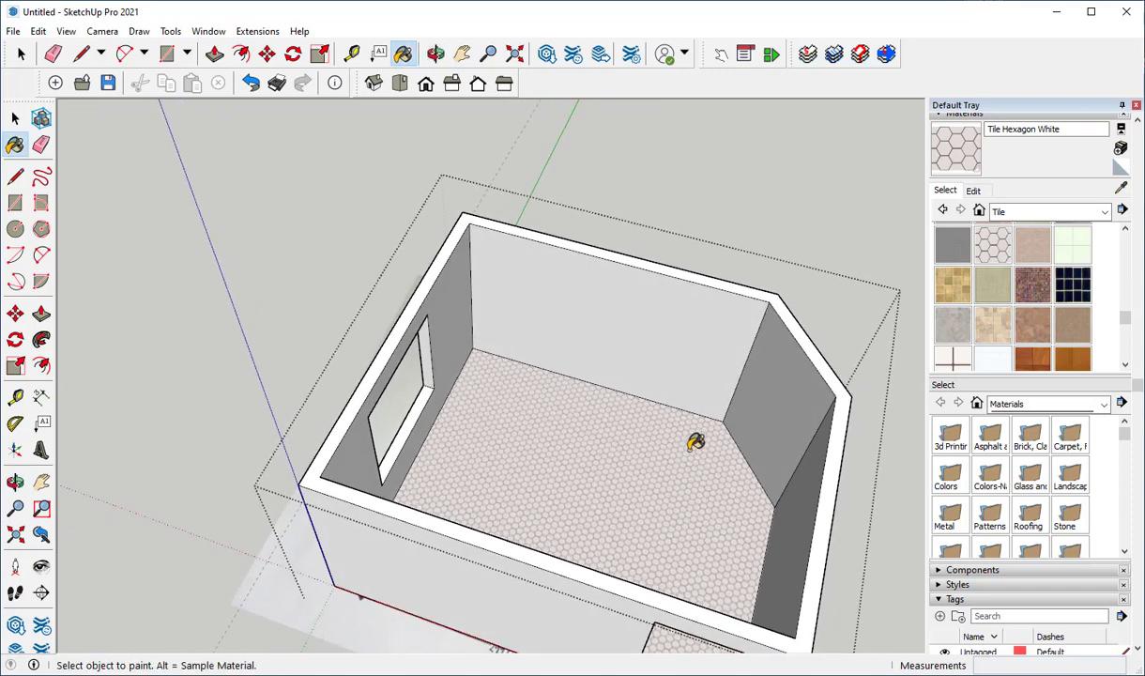
Change the floor material's texture width from 1' to 2'
click(973, 190)
double_click(971, 365)
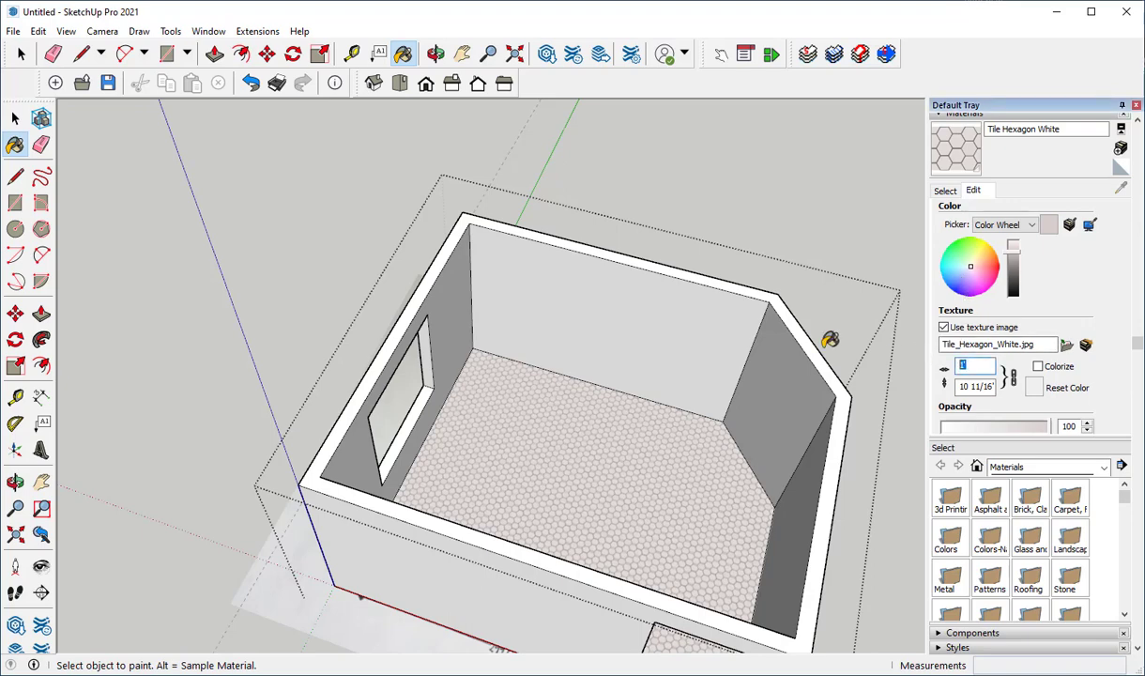
text(2)
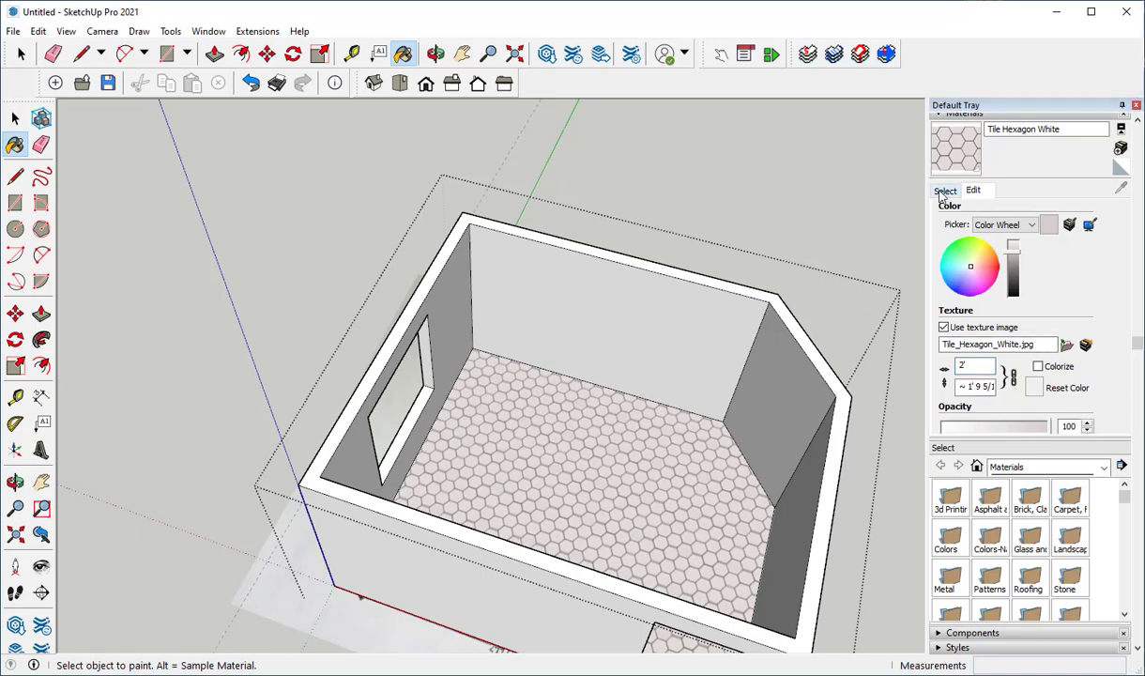
Paint the back and left inner walls with Color H02 from the Colors collection
click(944, 190)
click(1105, 212)
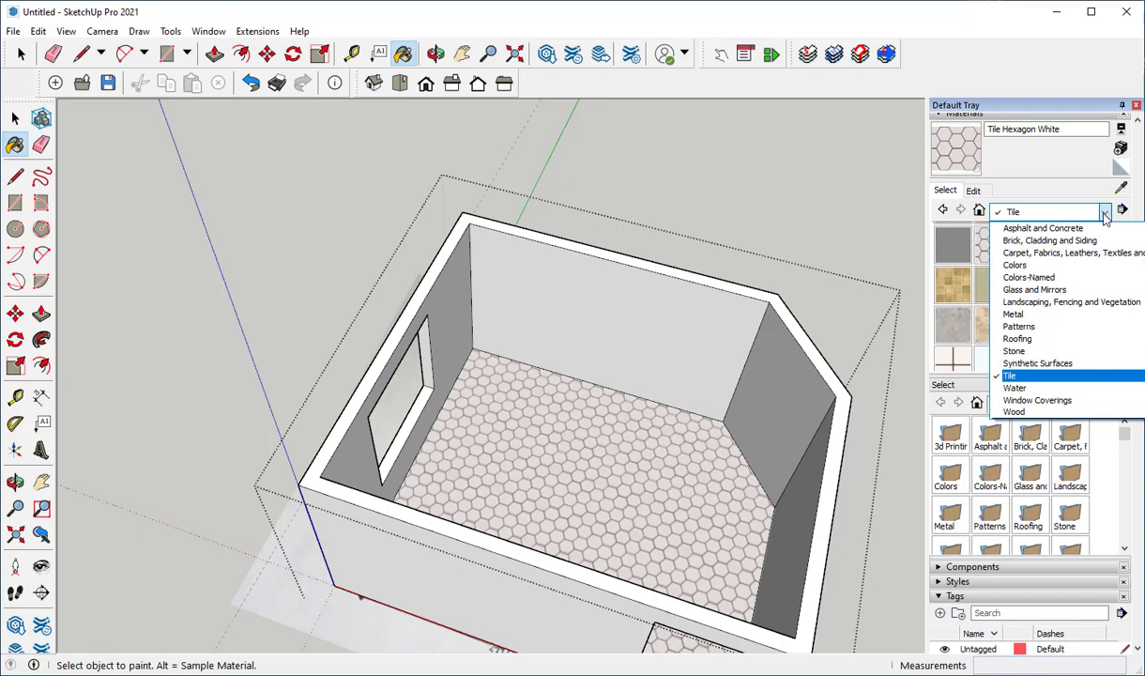
click(1028, 264)
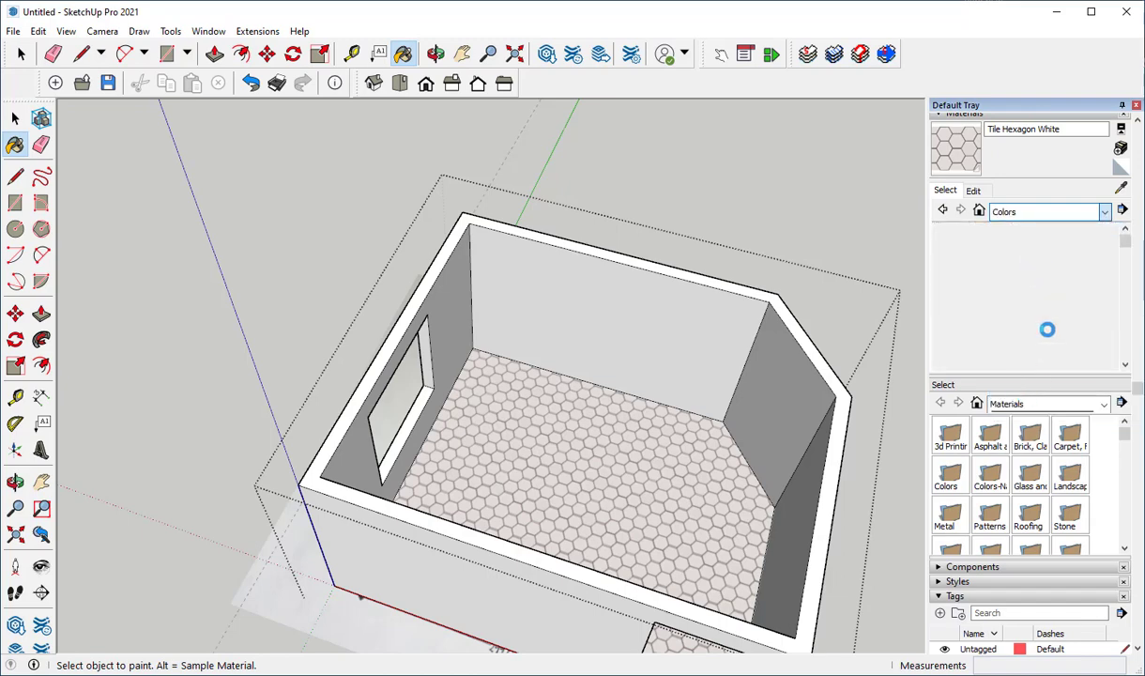
drag(1129, 246, 1110, 298)
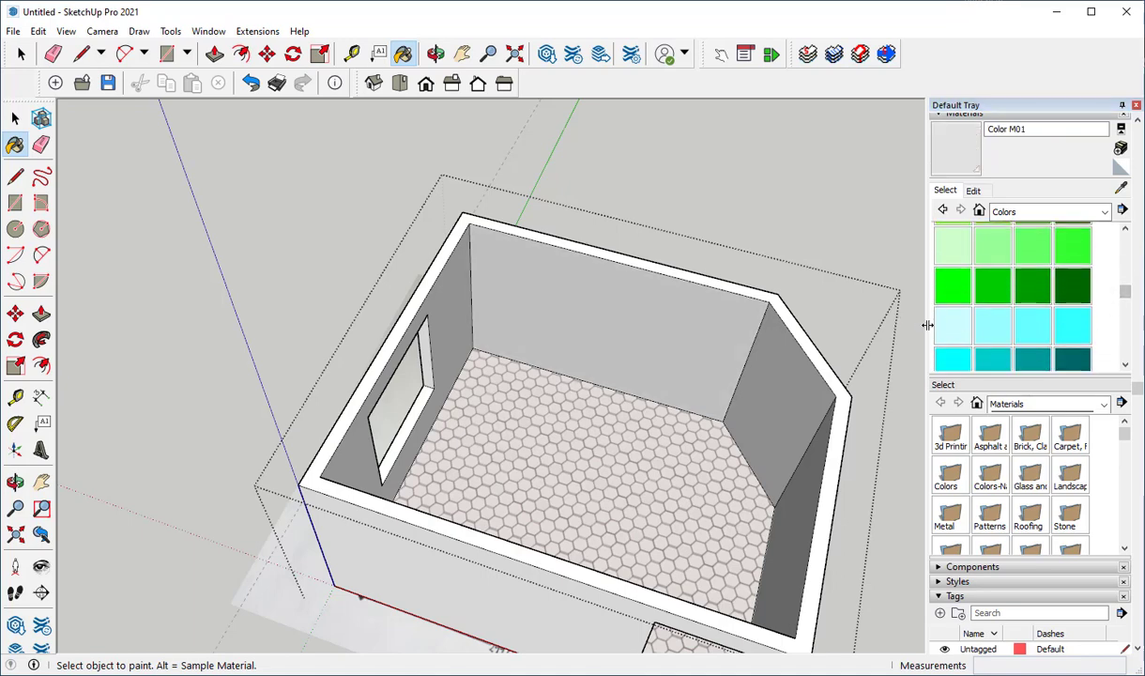
click(991, 325)
click(608, 321)
click(464, 315)
mouse_move(771, 364)
middle_down()
mouse_move(843, 520)
mouse_move(392, 469)
mouse_move(710, 454)
mouse_move(531, 242)
mouse_move(679, 478)
mouse_move(488, 404)
mouse_move(255, 349)
middle_up()
scroll(255, 349, down, 3)
Exit the room group's editing, then select the room group and the base slab beneath
click(15, 117)
click(394, 385)
scroll(561, 425, up, 6)
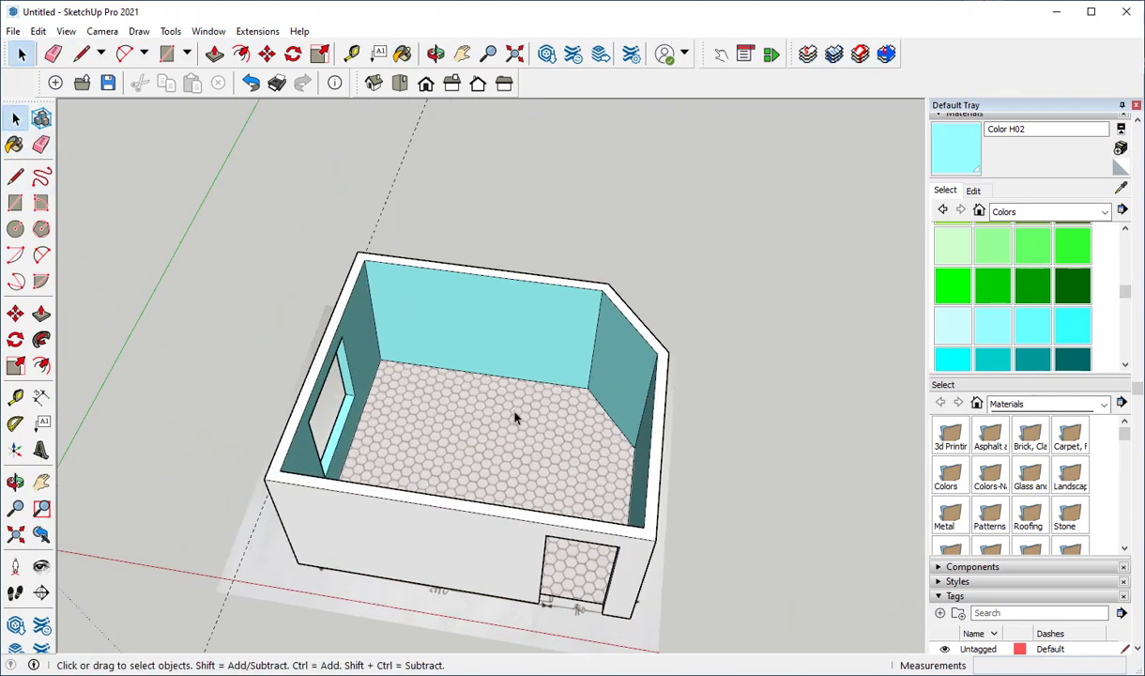
scroll(601, 385, down, 3)
click(600, 386)
click(497, 561)
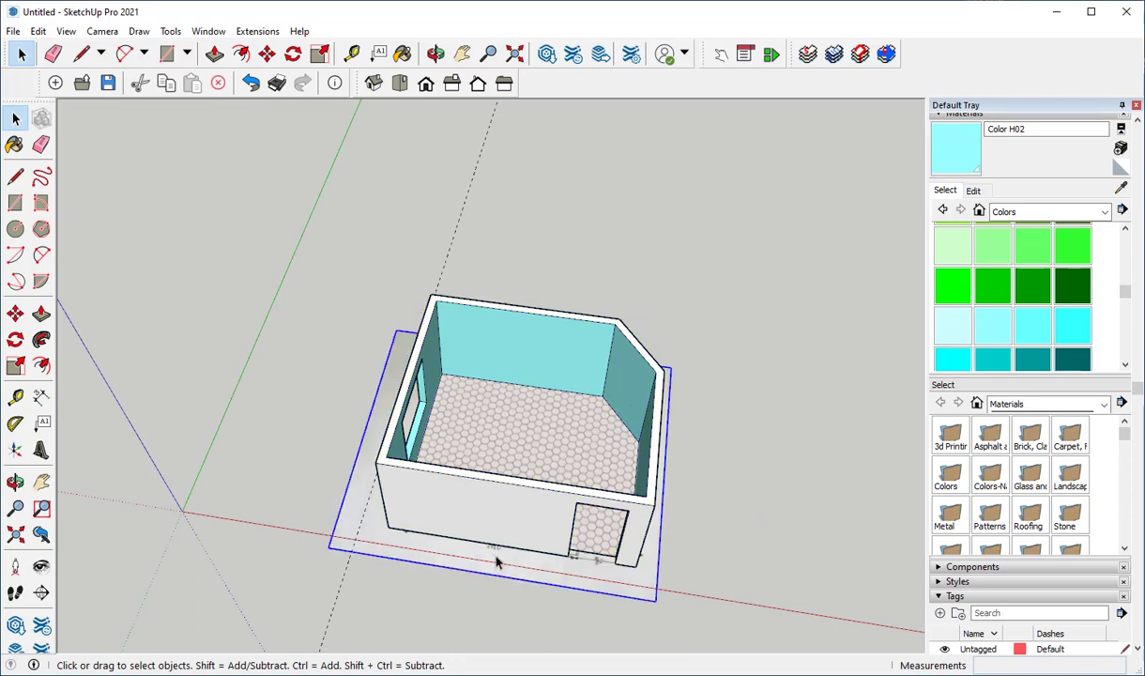
Copy the floor-plan image with Move and Ctrl, placing the copy beside the room
click(16, 315)
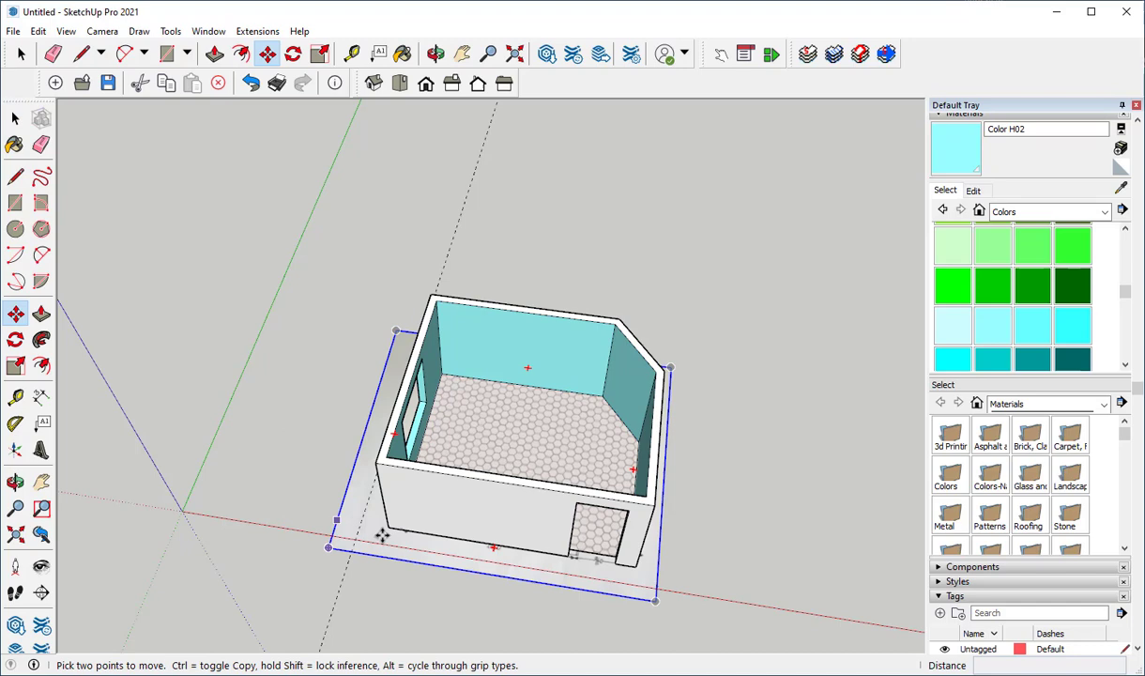
click(469, 558)
key(ctrl)
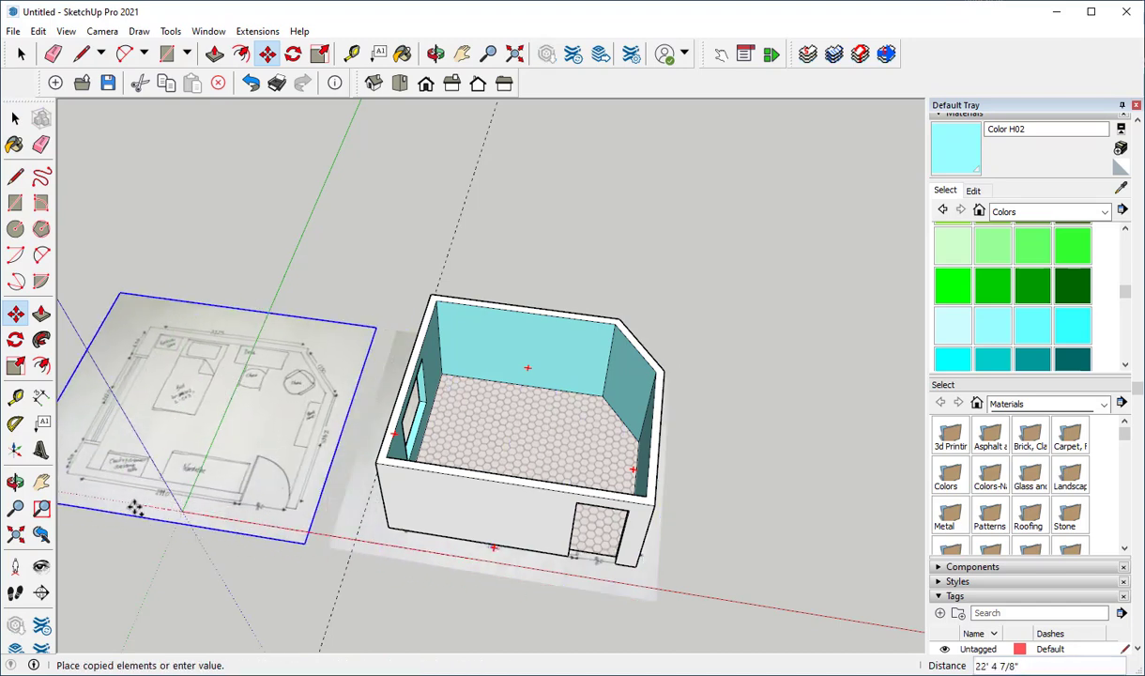
click(138, 508)
Collapse the open tray panels and expand the Components browser
middle_drag(138, 507, 424, 593)
middle_drag(353, 332, 526, 357)
click(938, 113)
click(936, 148)
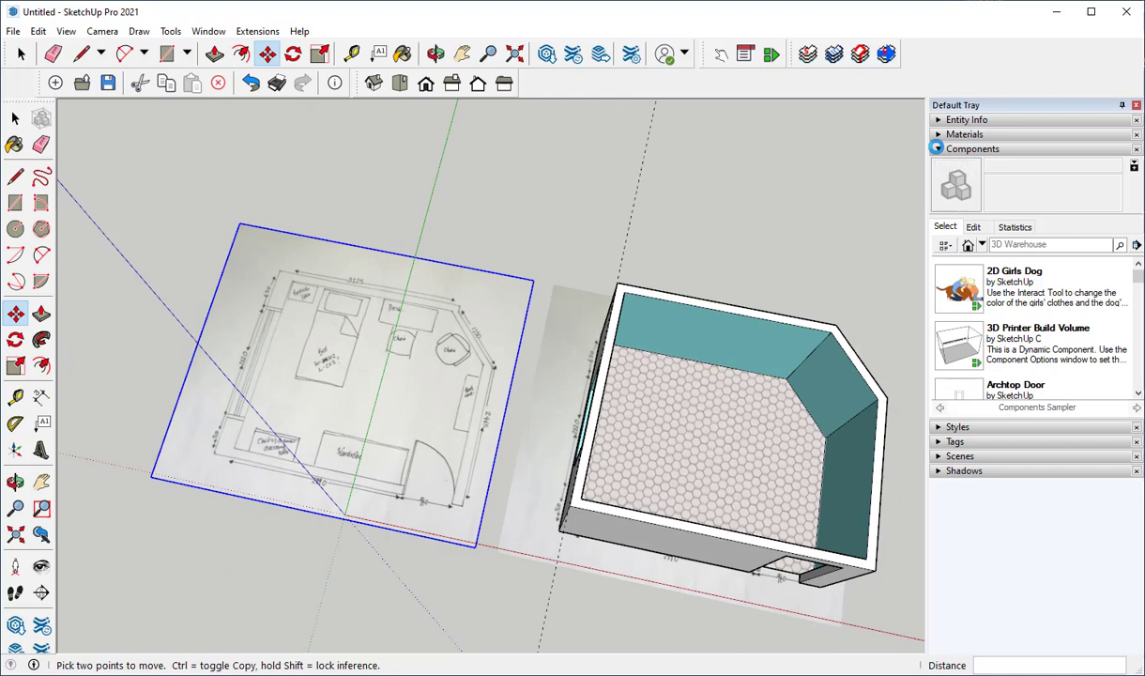
Load the Components Sampler collection and place the Bed component on the room floor
click(982, 245)
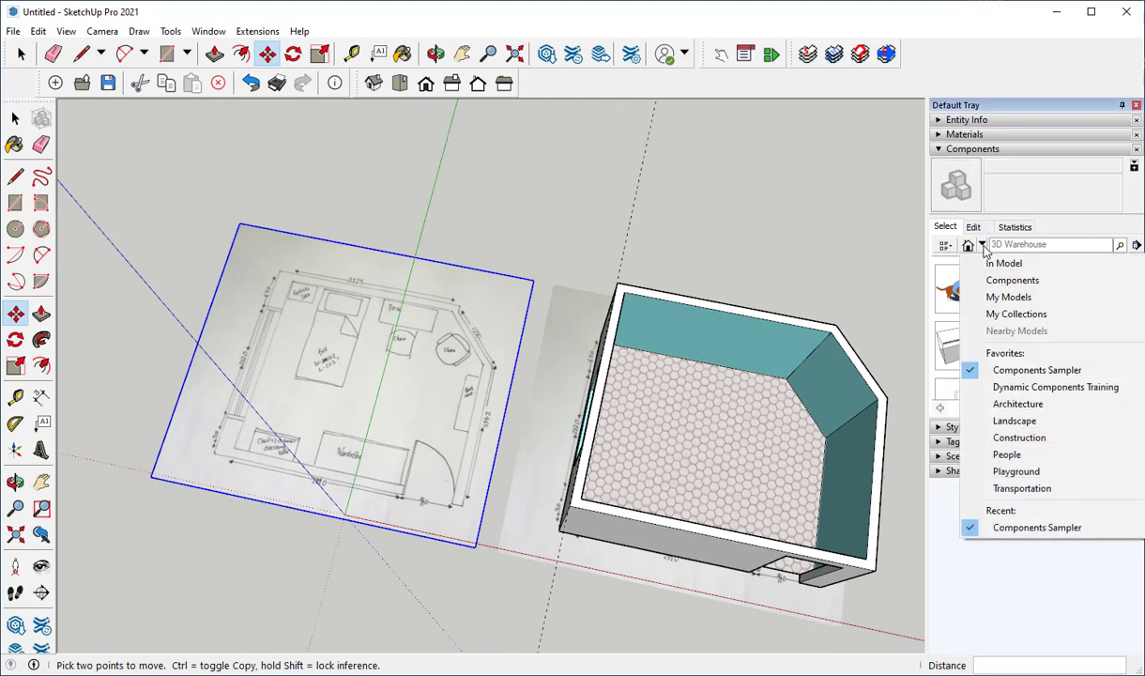
click(983, 369)
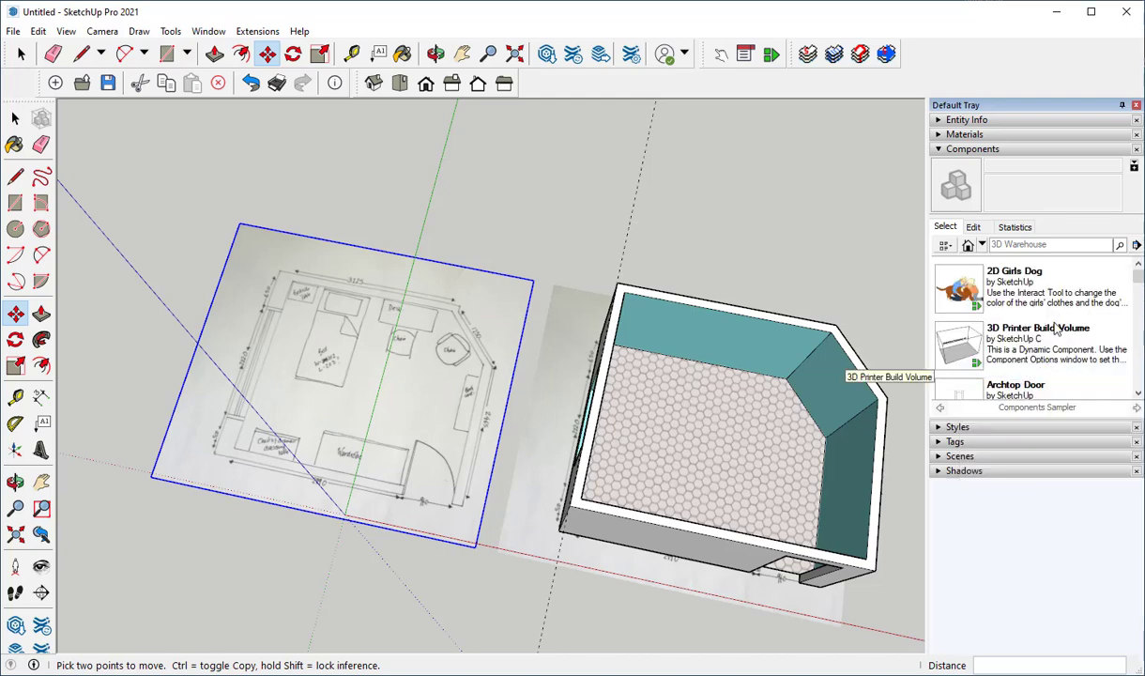
scroll(1055, 328, down, 3)
scroll(1032, 319, up, 1)
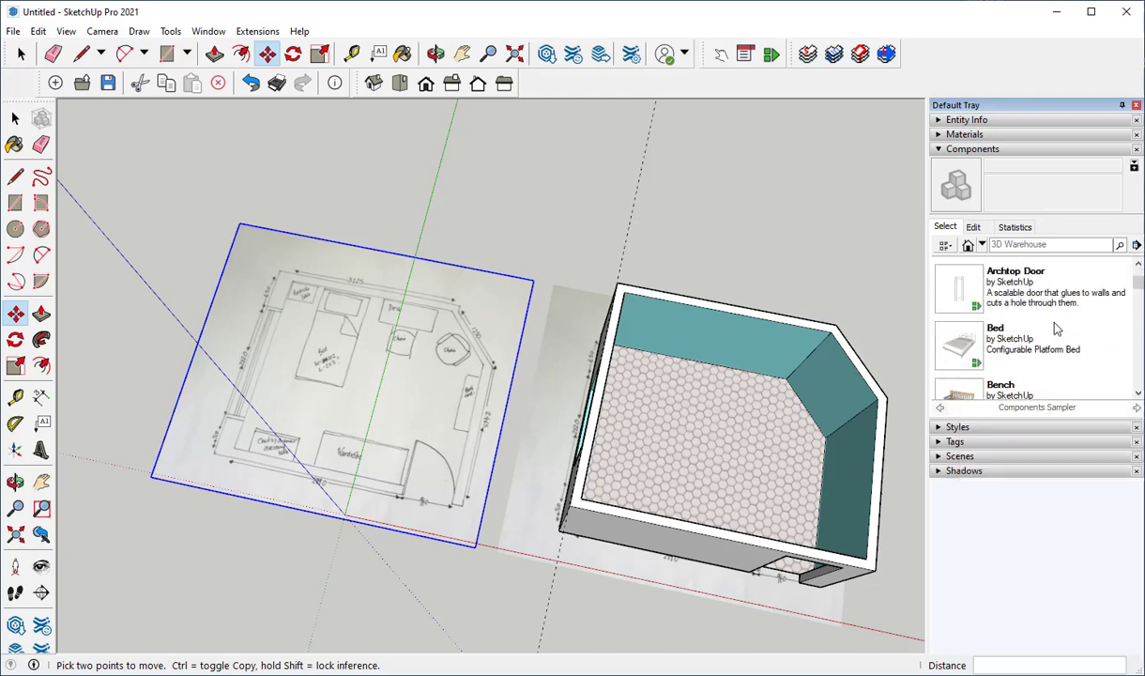
click(972, 349)
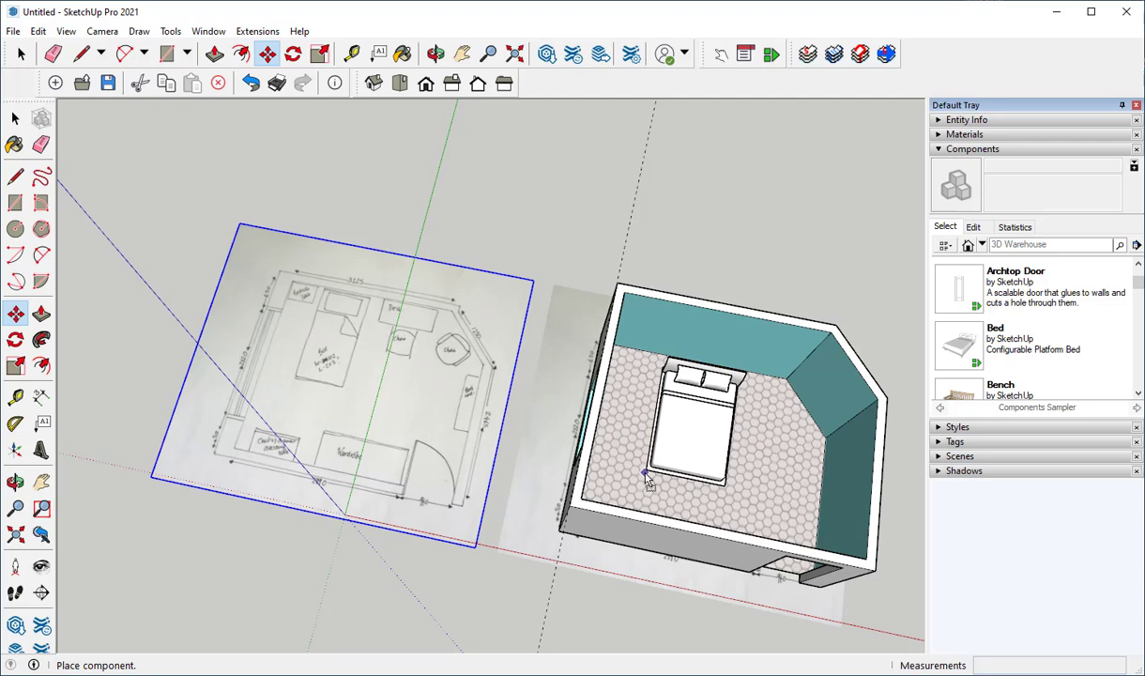
click(647, 480)
Cycle the bed with Interact with Dynamic Components to the wider two-pillow model
middle_drag(683, 462, 634, 274)
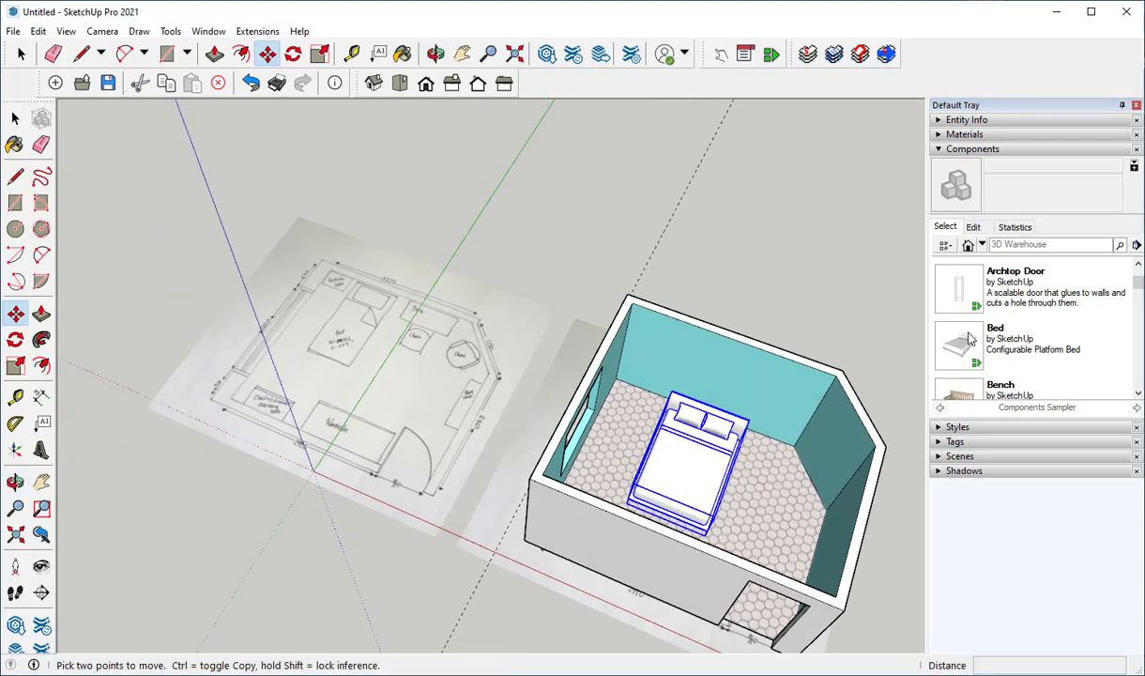
middle_drag(769, 455, 664, 387)
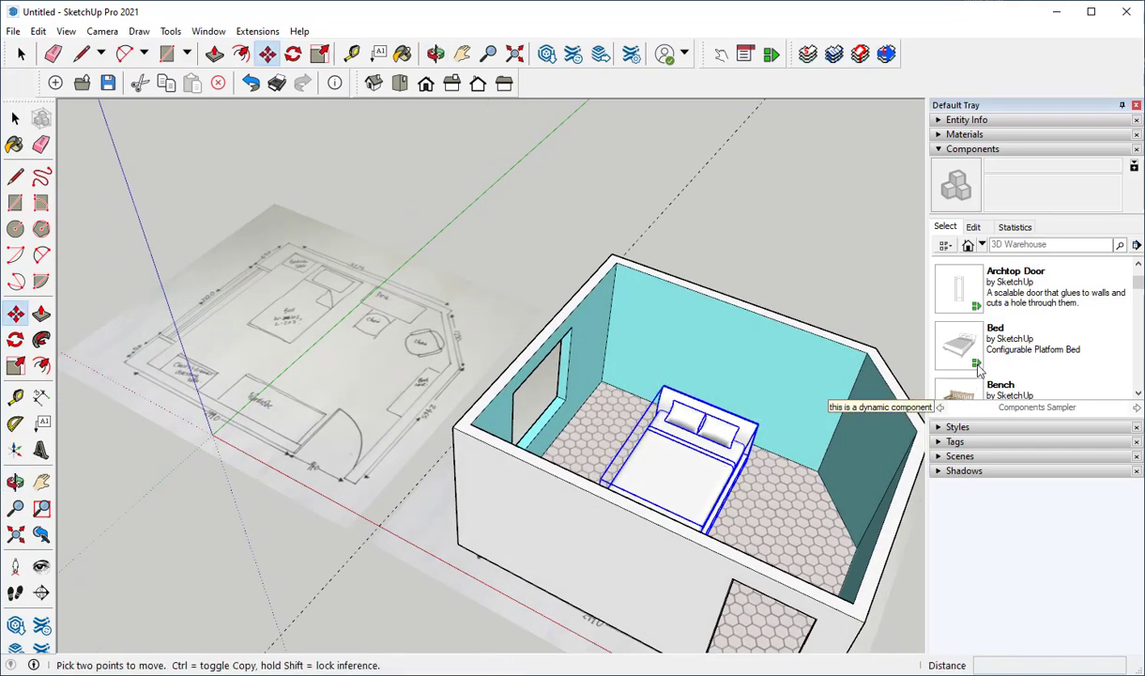
scroll(657, 451, up, 2)
middle_drag(673, 456, 601, 472)
right_click(572, 81)
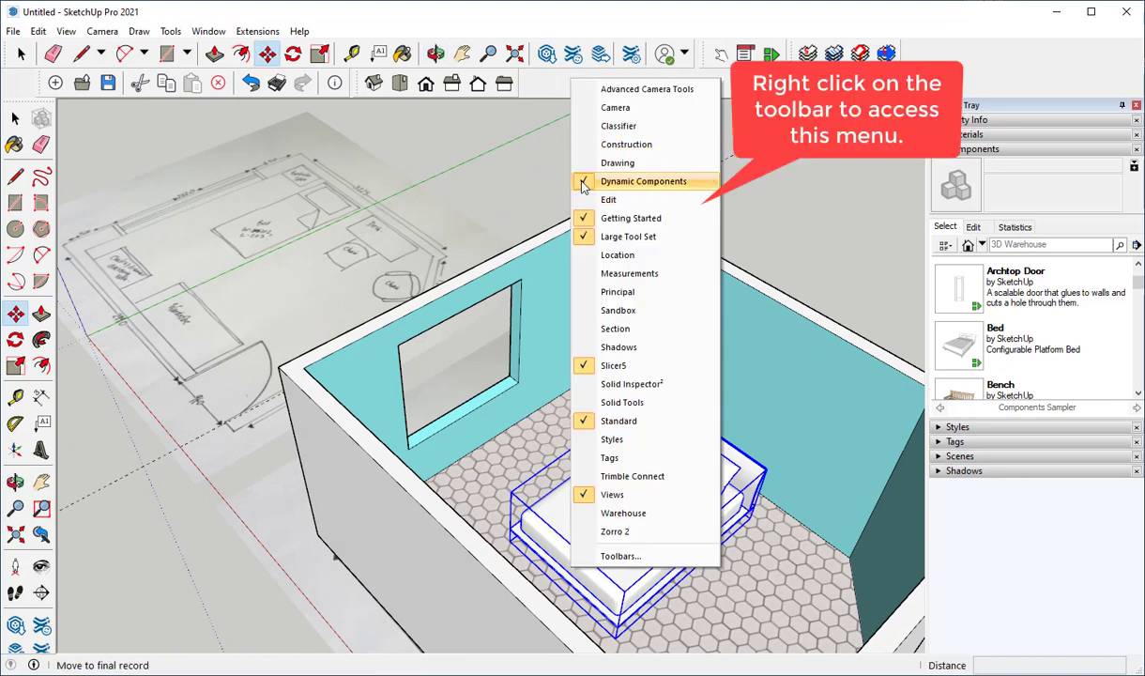
click(523, 102)
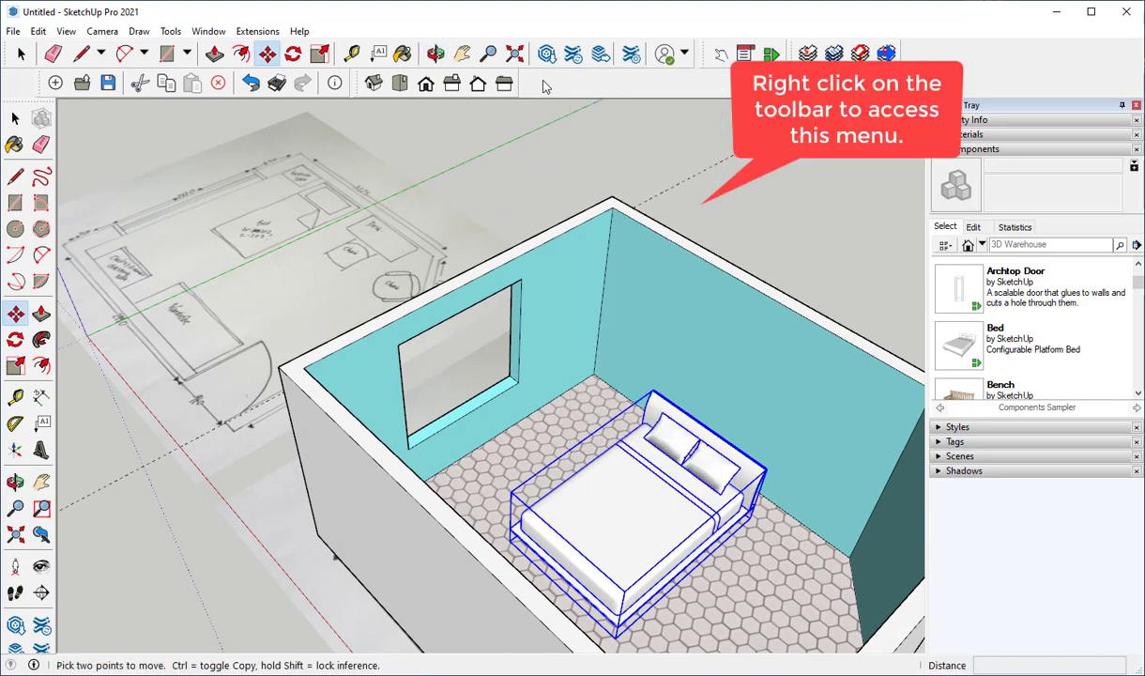
click(719, 56)
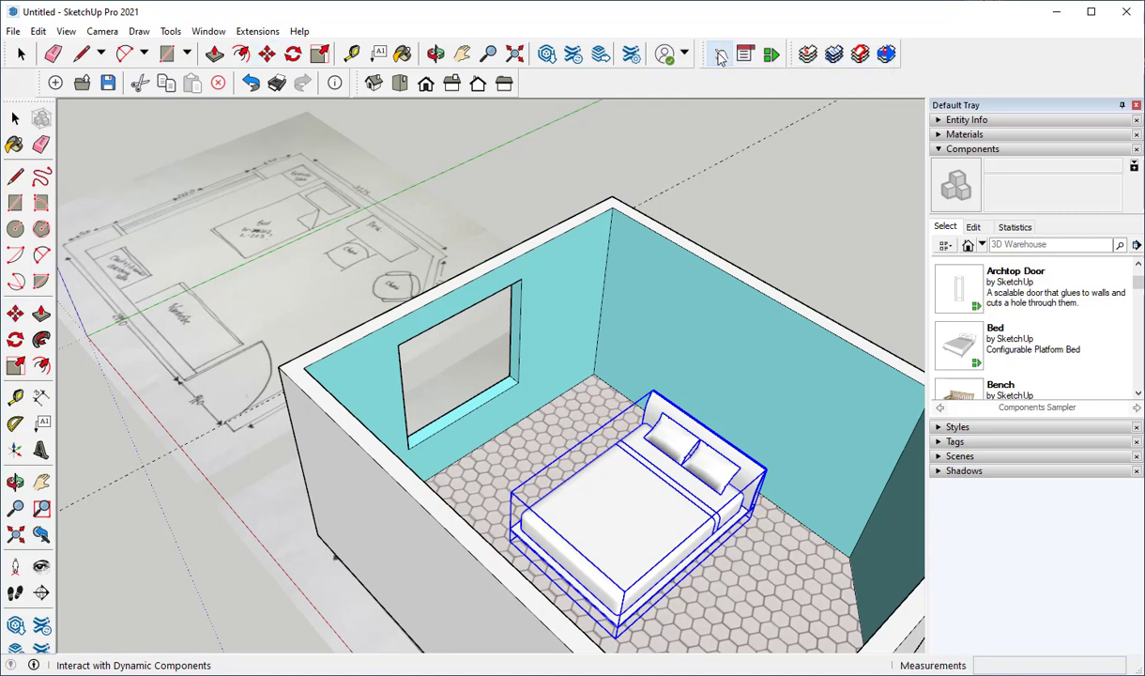
click(666, 498)
click(666, 497)
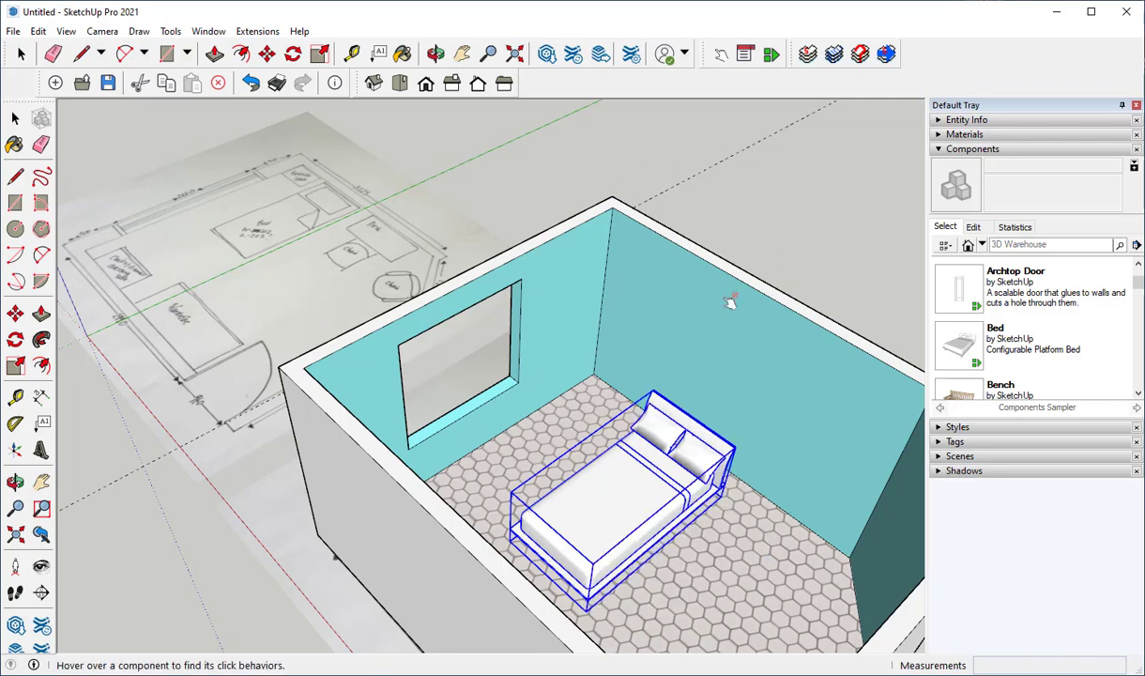
middle_drag(701, 336, 540, 228)
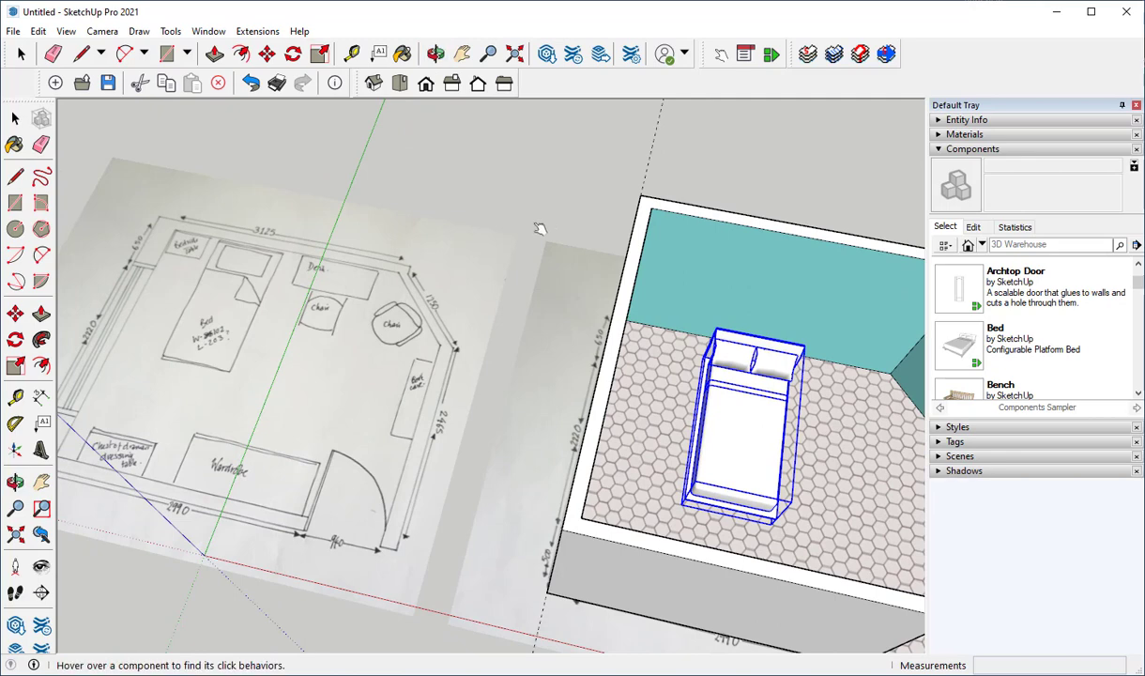
Search 3D Warehouse for 'desk and chair' and drop the first result beside the room
click(1022, 243)
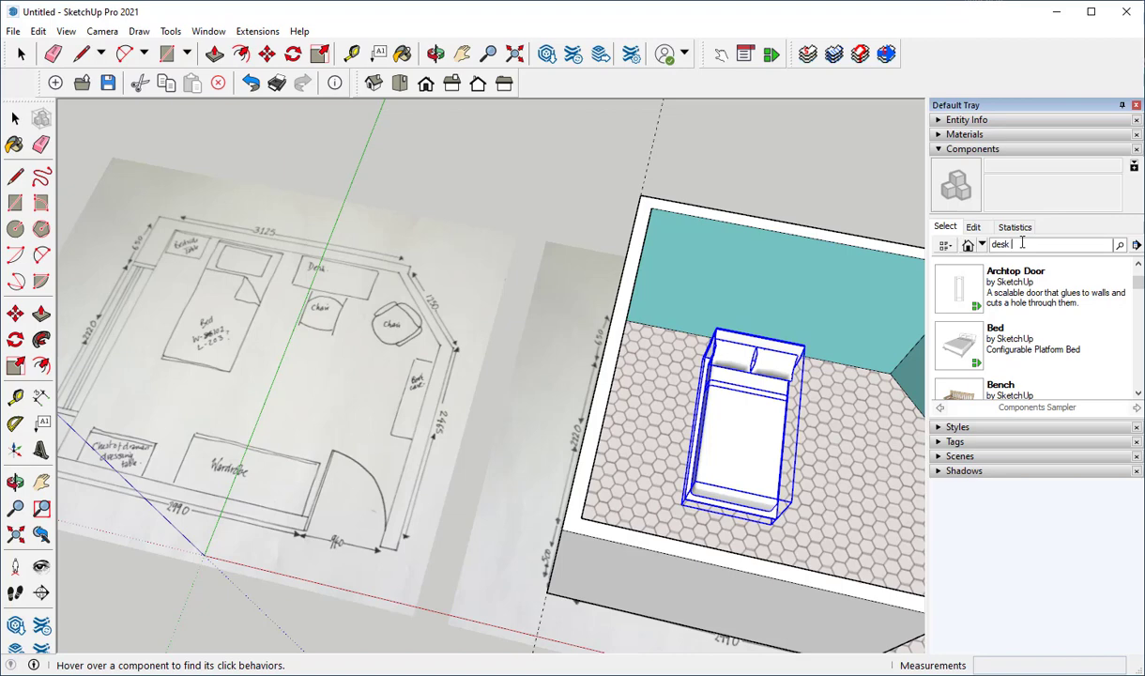
key(Return)
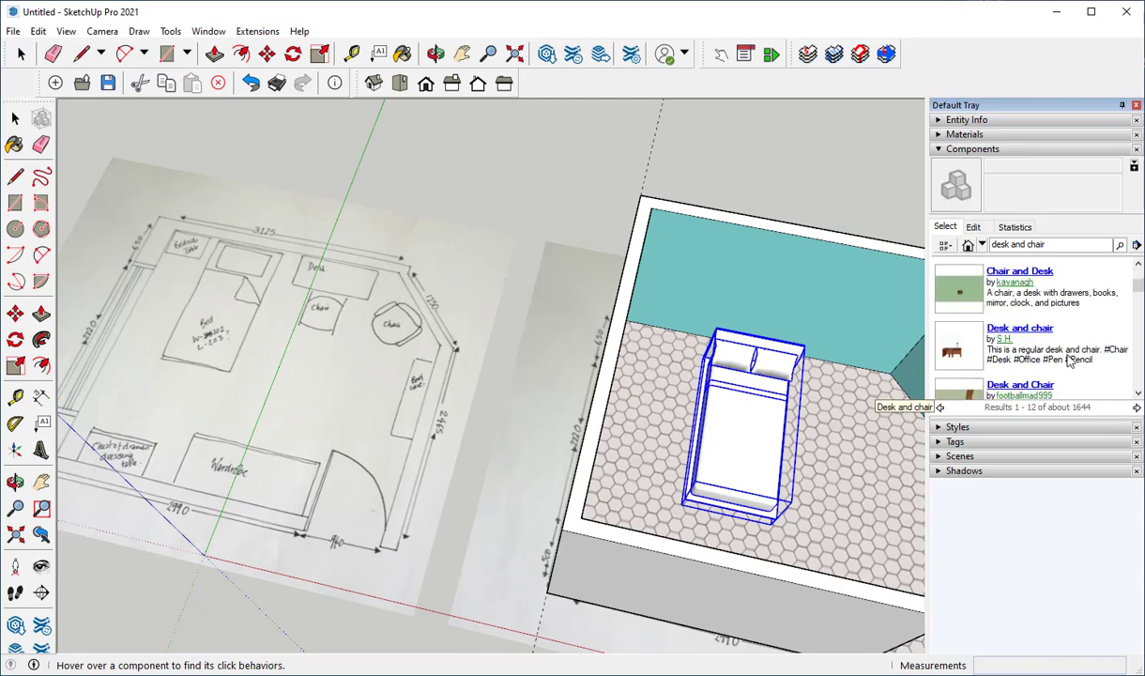
click(954, 352)
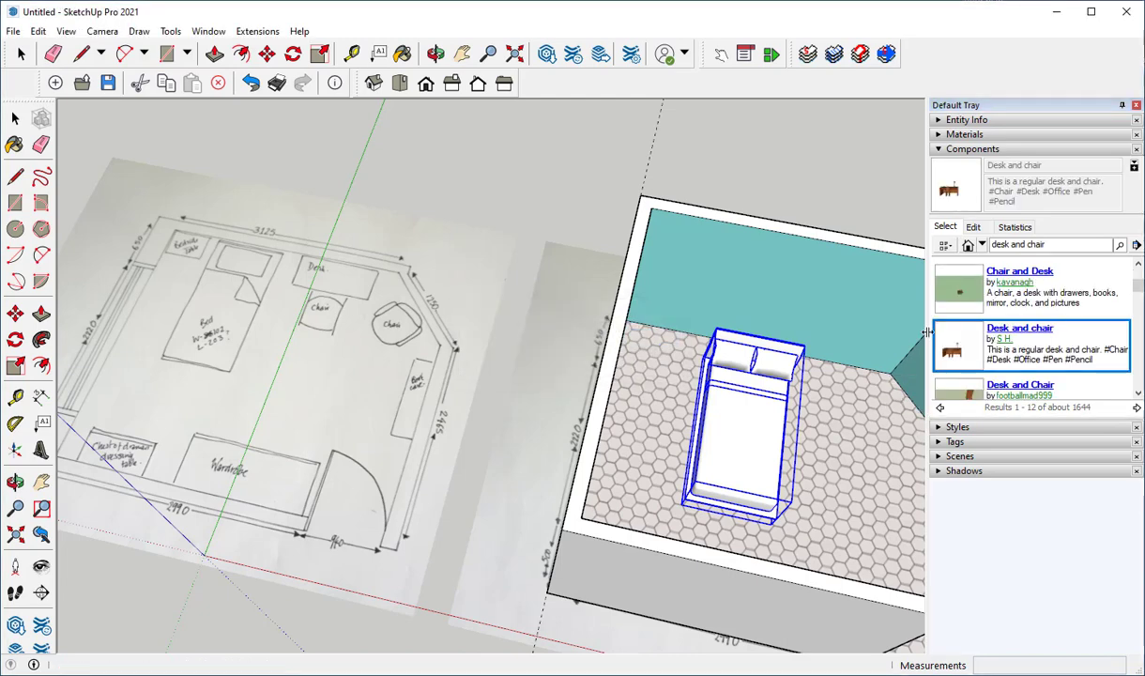
scroll(654, 445, down, 5)
middle_drag(656, 427, 597, 350)
click(752, 261)
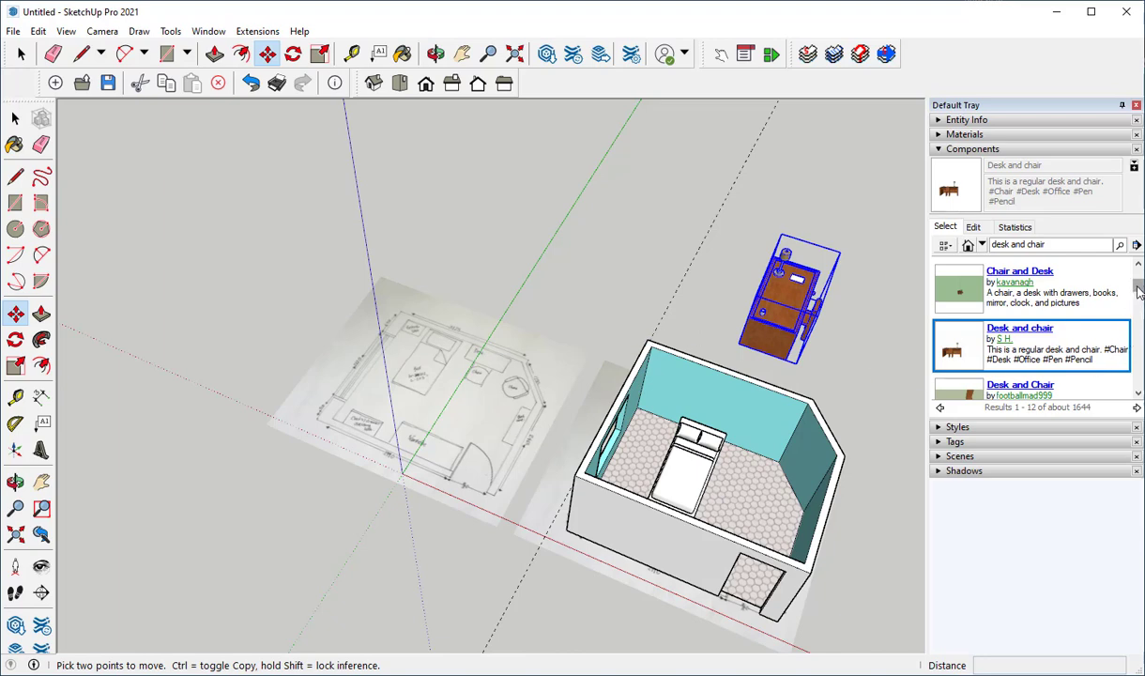
Download the DESK AND CHAIR model from its details page and load it into the drawing
drag(1137, 291, 1137, 296)
scroll(1040, 378, down, 1)
scroll(1032, 357, down, 2)
scroll(811, 330, down, 2)
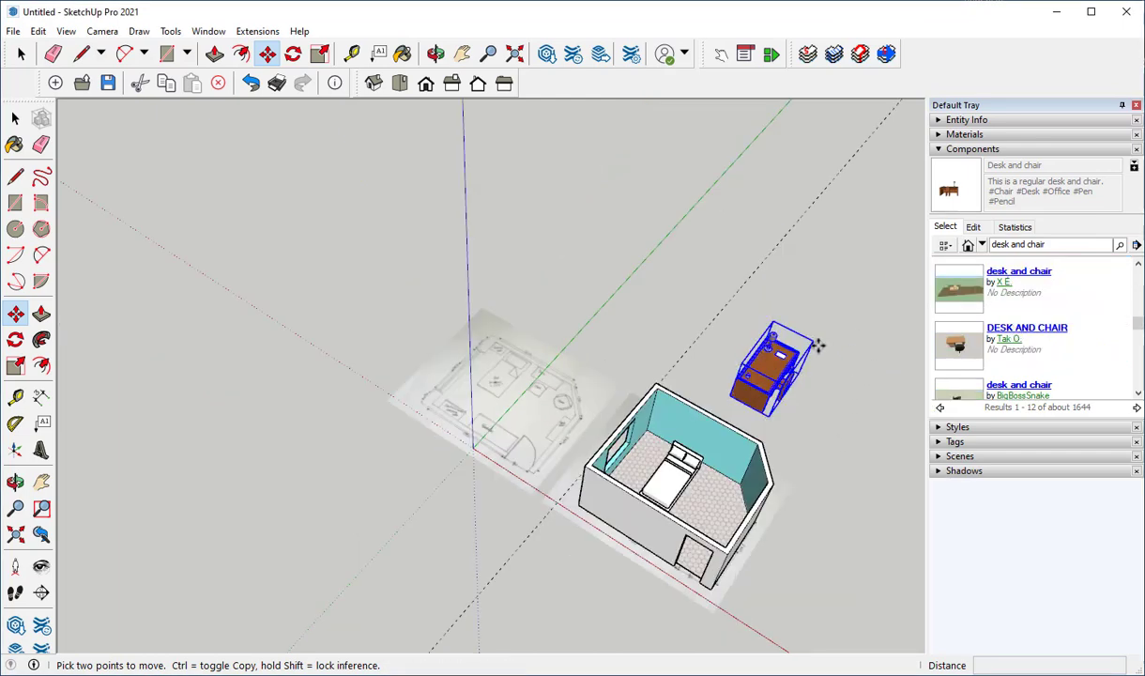
click(1026, 328)
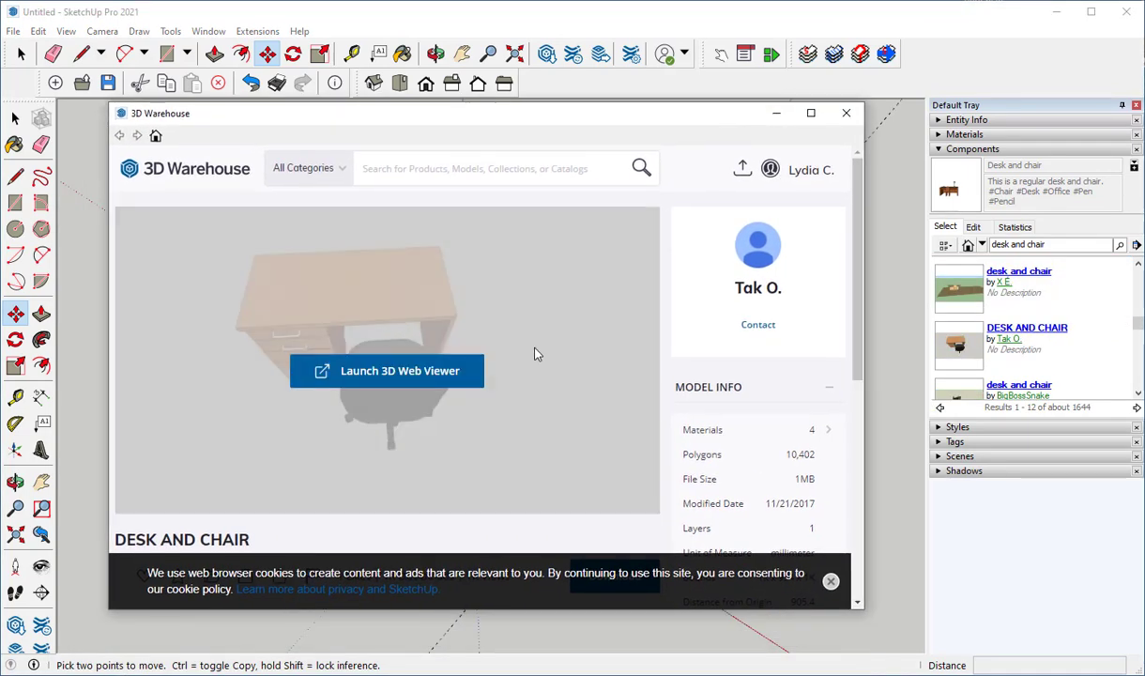
scroll(723, 371, down, 2)
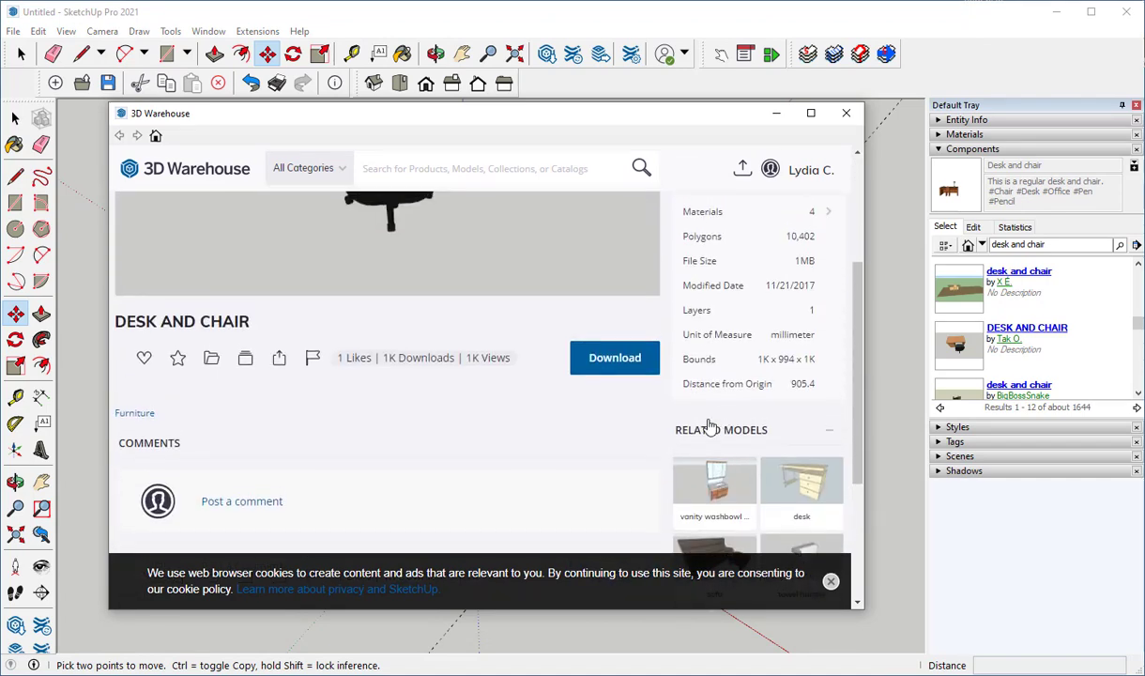
scroll(709, 424, up, 2)
scroll(563, 383, down, 2)
click(605, 345)
click(441, 398)
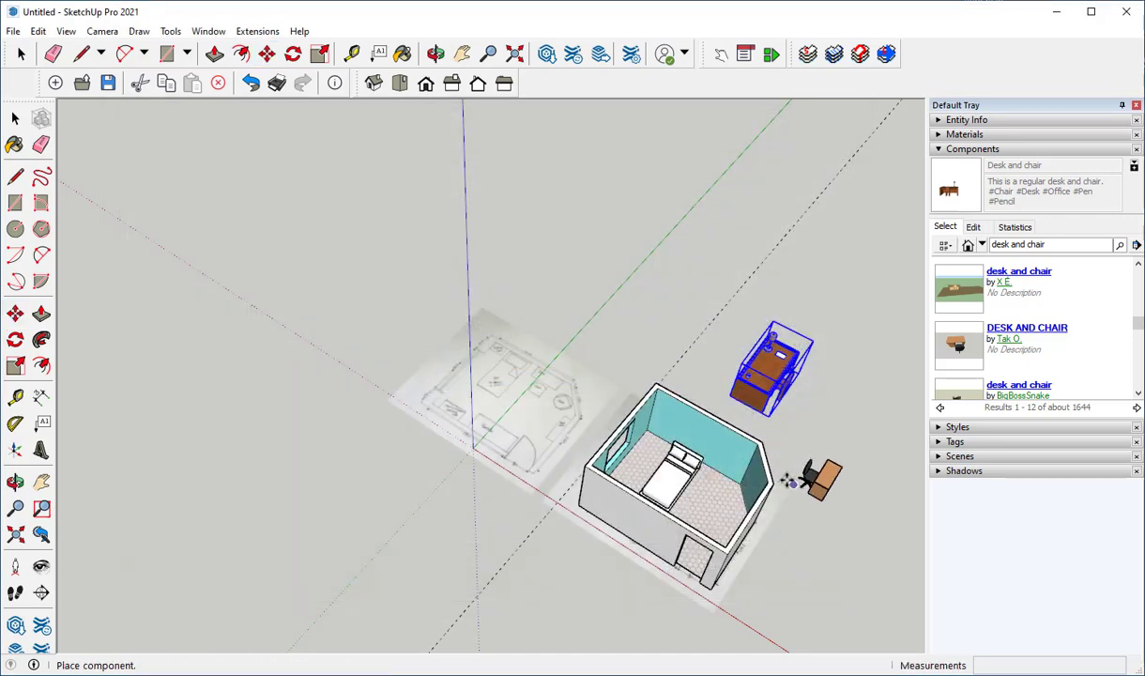
Place the desk and chair inside the room
scroll(788, 451, up, 3)
scroll(789, 449, up, 2)
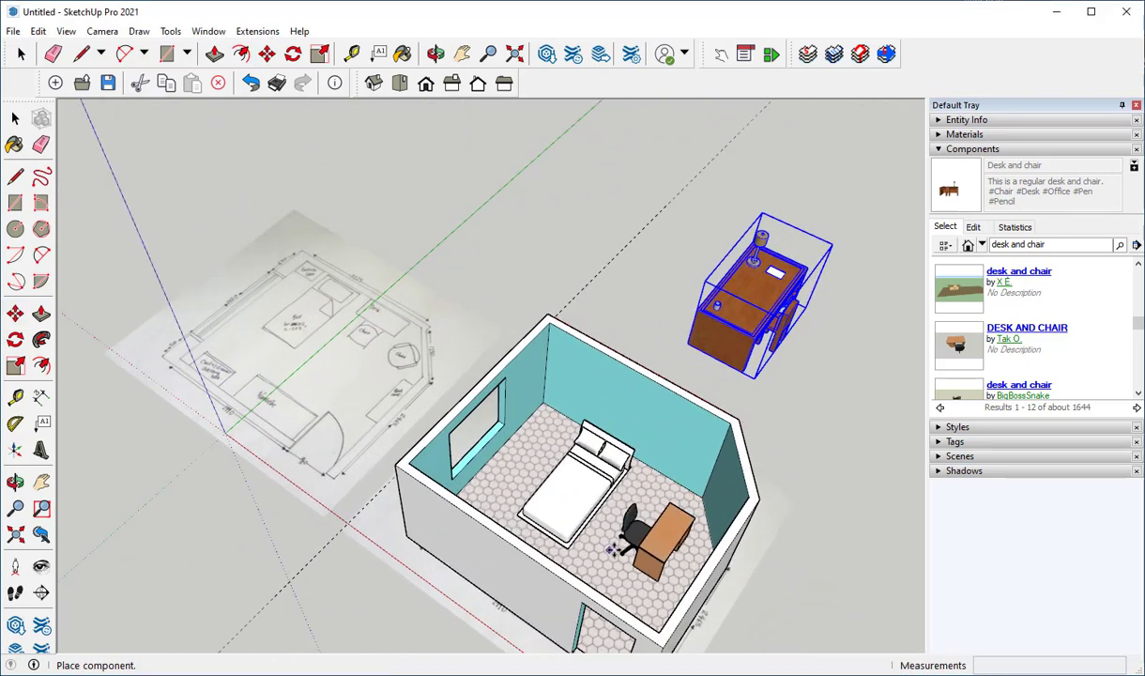
click(627, 542)
middle_drag(627, 542, 661, 529)
scroll(662, 529, up, 3)
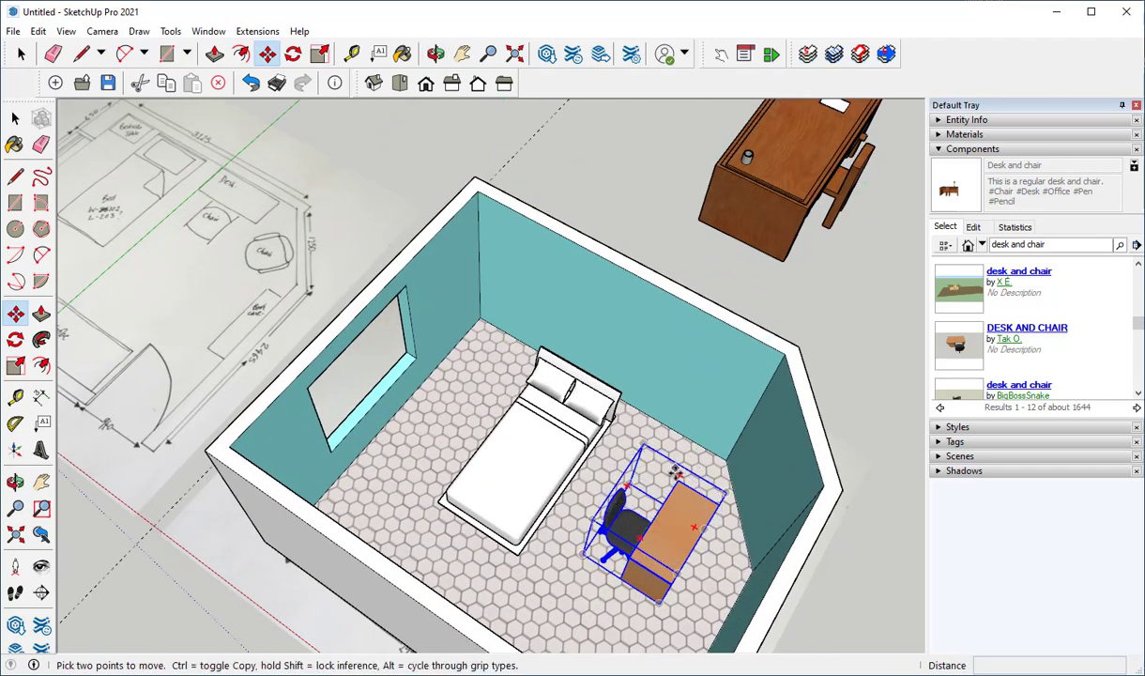
scroll(638, 559, up, 2)
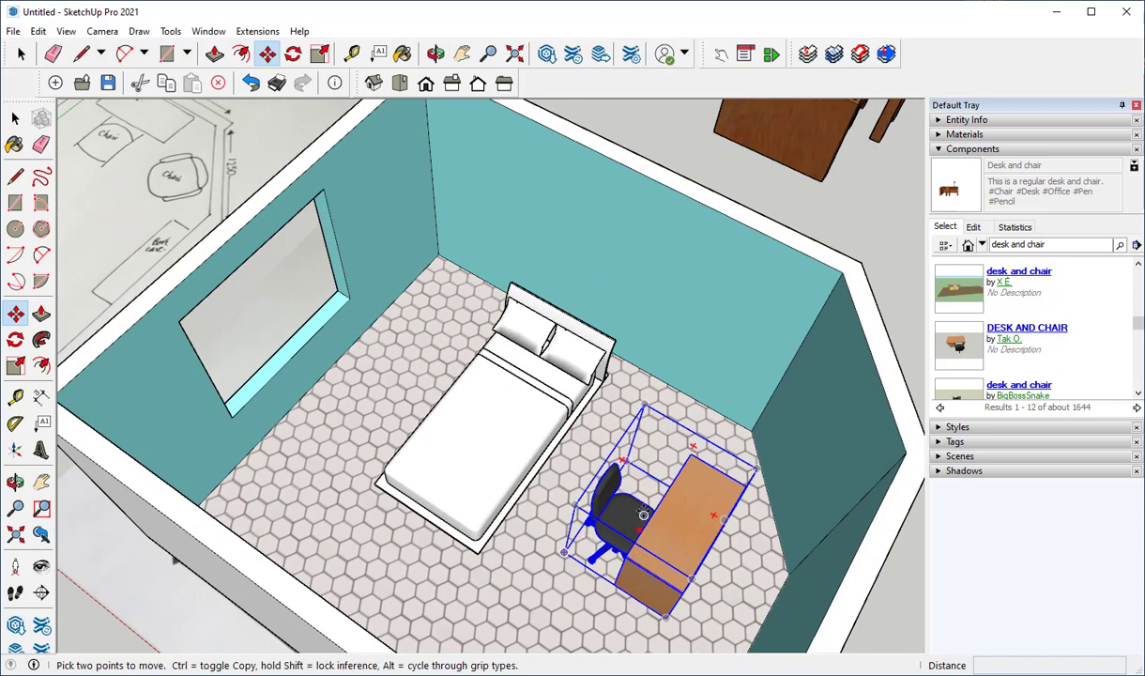
Rotate the desk and chair 180° and move it near the back wall beside the bed
key(q)
click(641, 531)
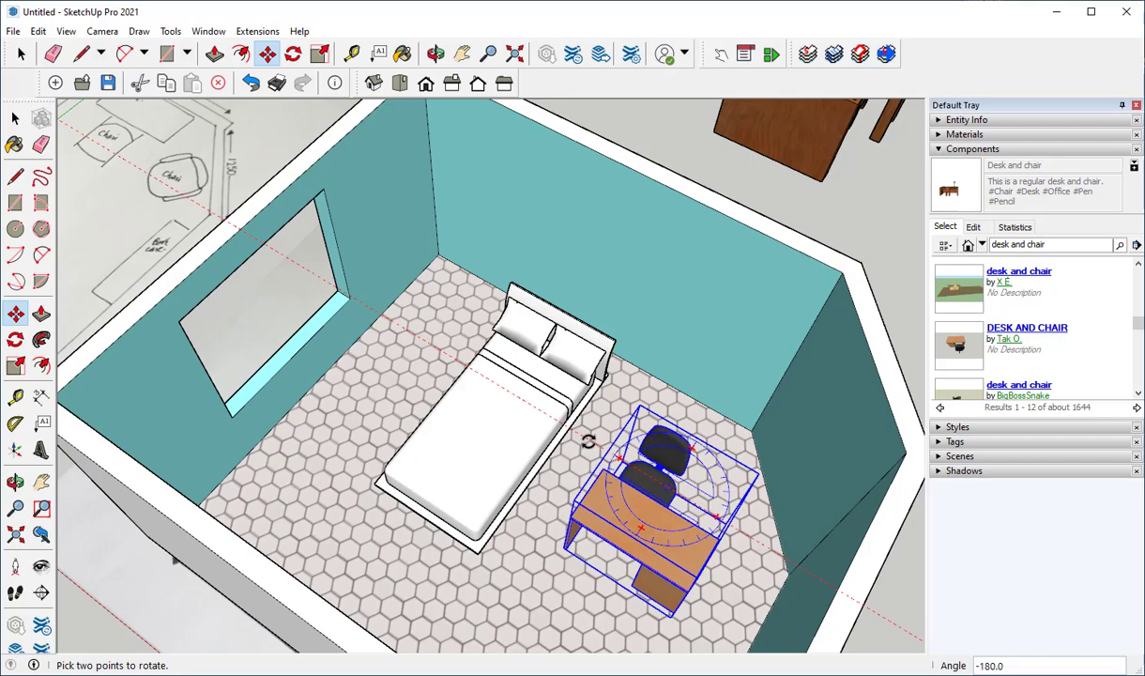
click(587, 441)
key(m)
click(683, 502)
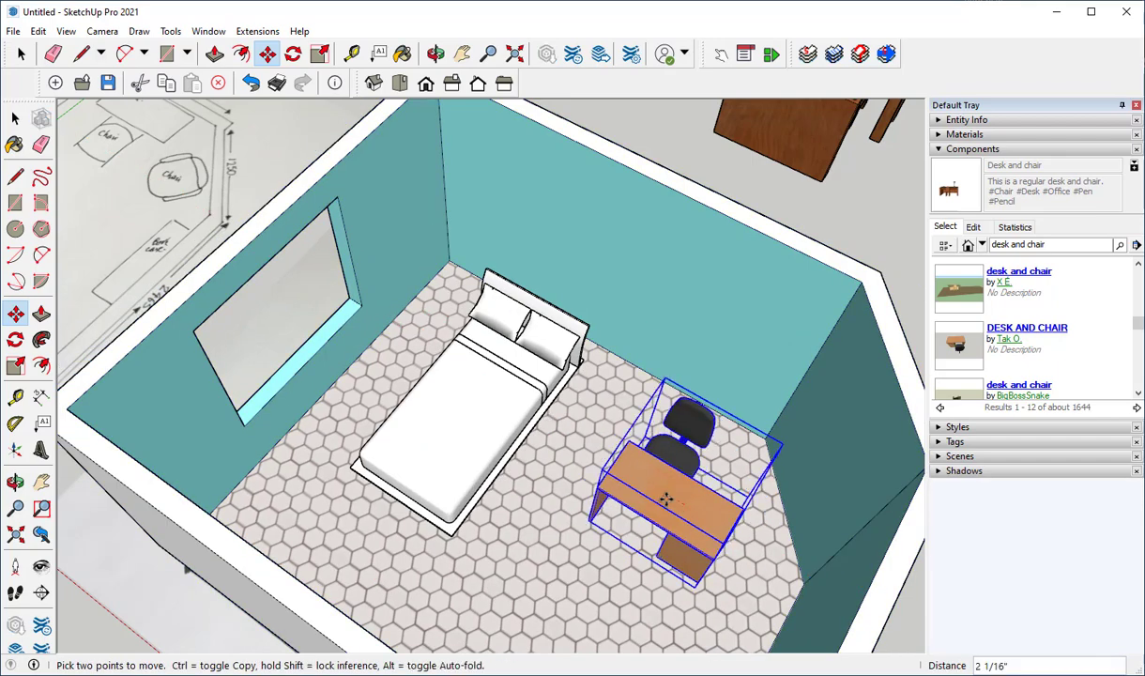
click(668, 449)
middle_drag(470, 370, 450, 342)
Turn the Roof tag's visibility back on and view the house from the front window side
scroll(424, 355, down, 5)
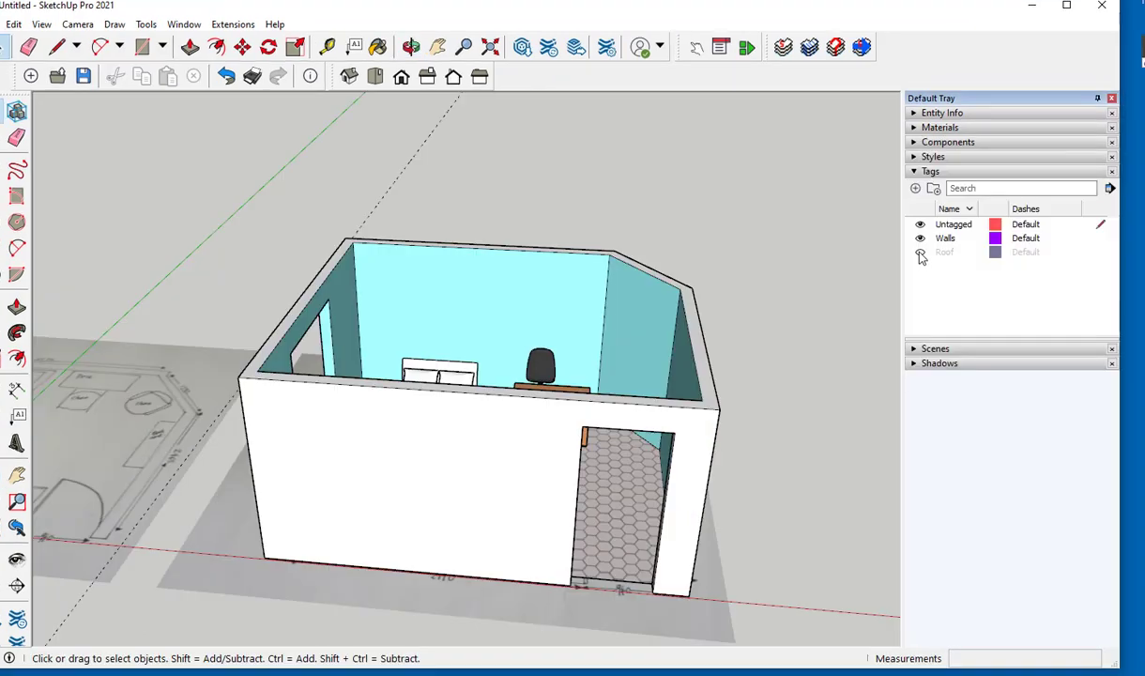
click(921, 252)
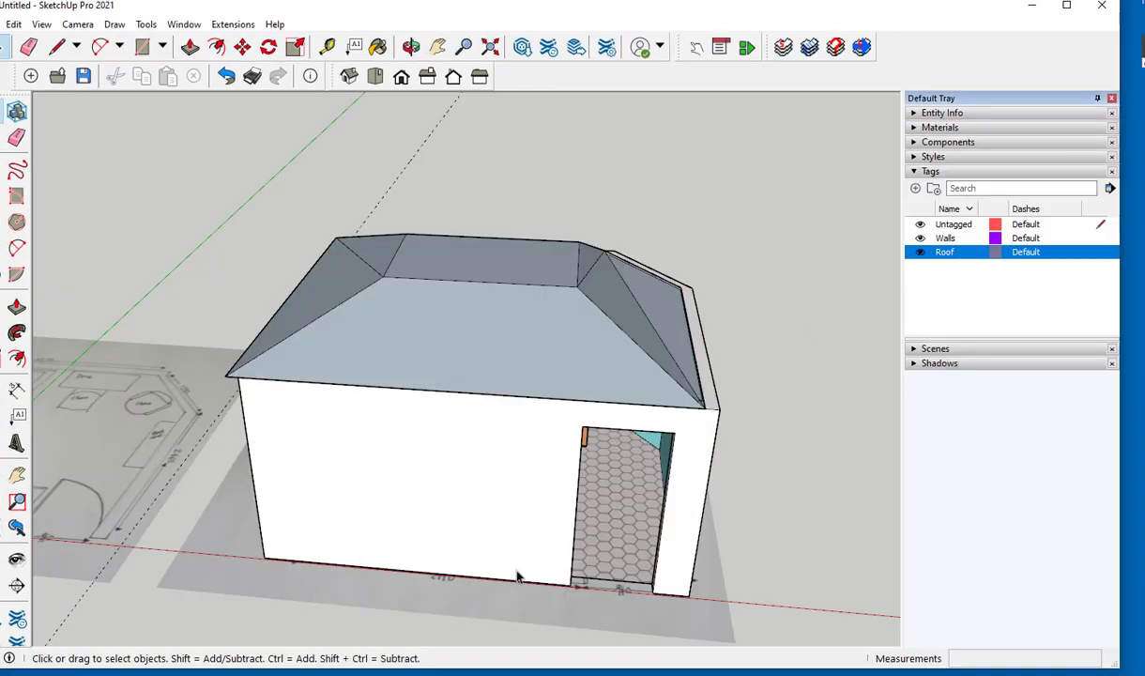
middle_drag(516, 576, 482, 421)
middle_drag(512, 471, 534, 413)
scroll(531, 388, up, 8)
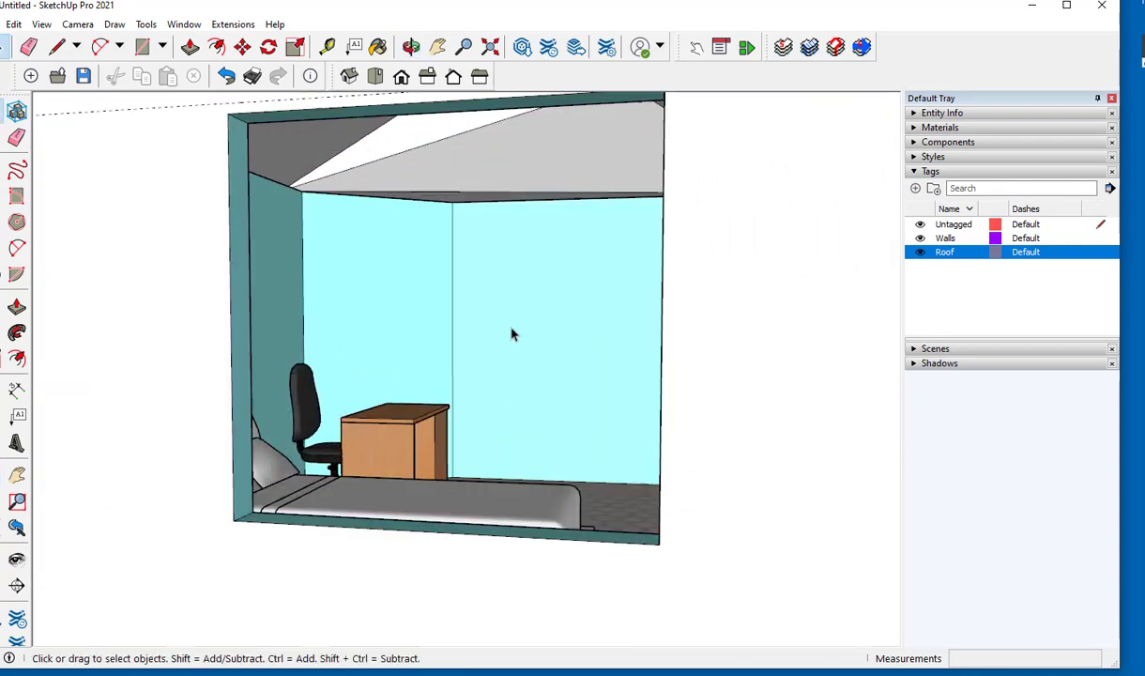